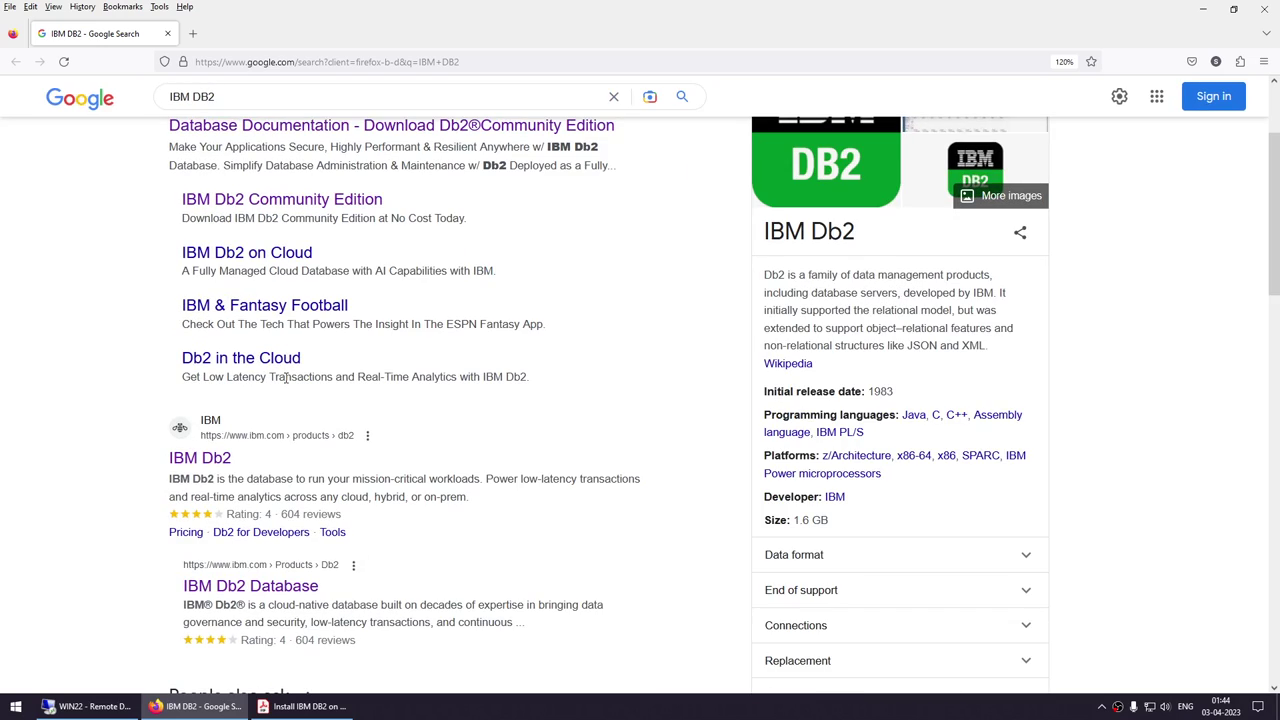
# Open the IBM Db2 product page from the search results and accept all cookies
pyautogui.scroll(1, 222, 238)
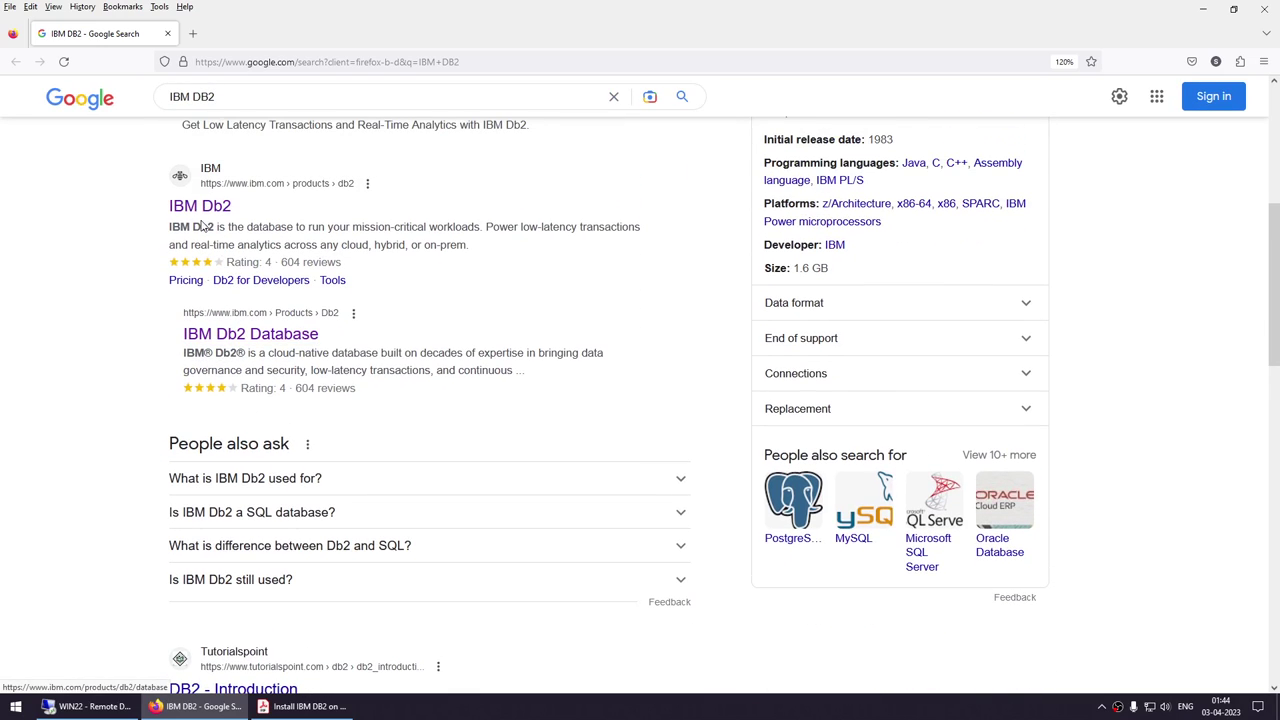
pyautogui.click(187, 206)
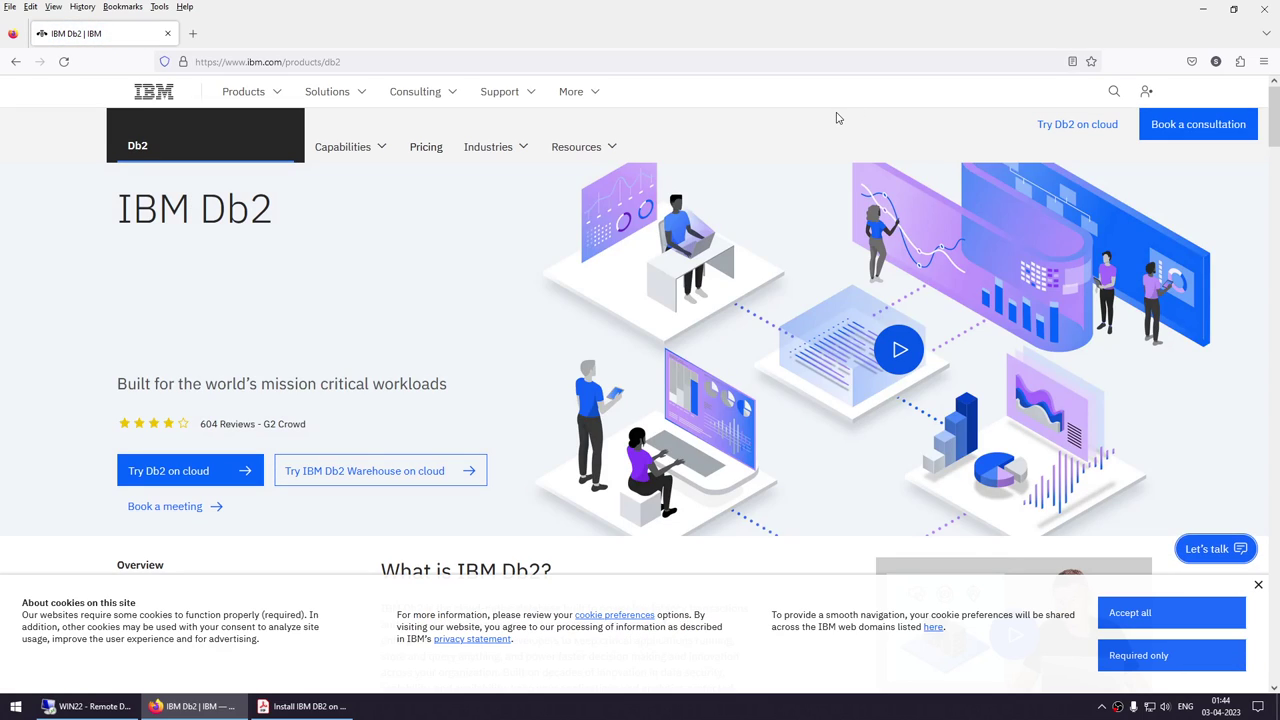
pyautogui.scroll(-3, 838, 118)
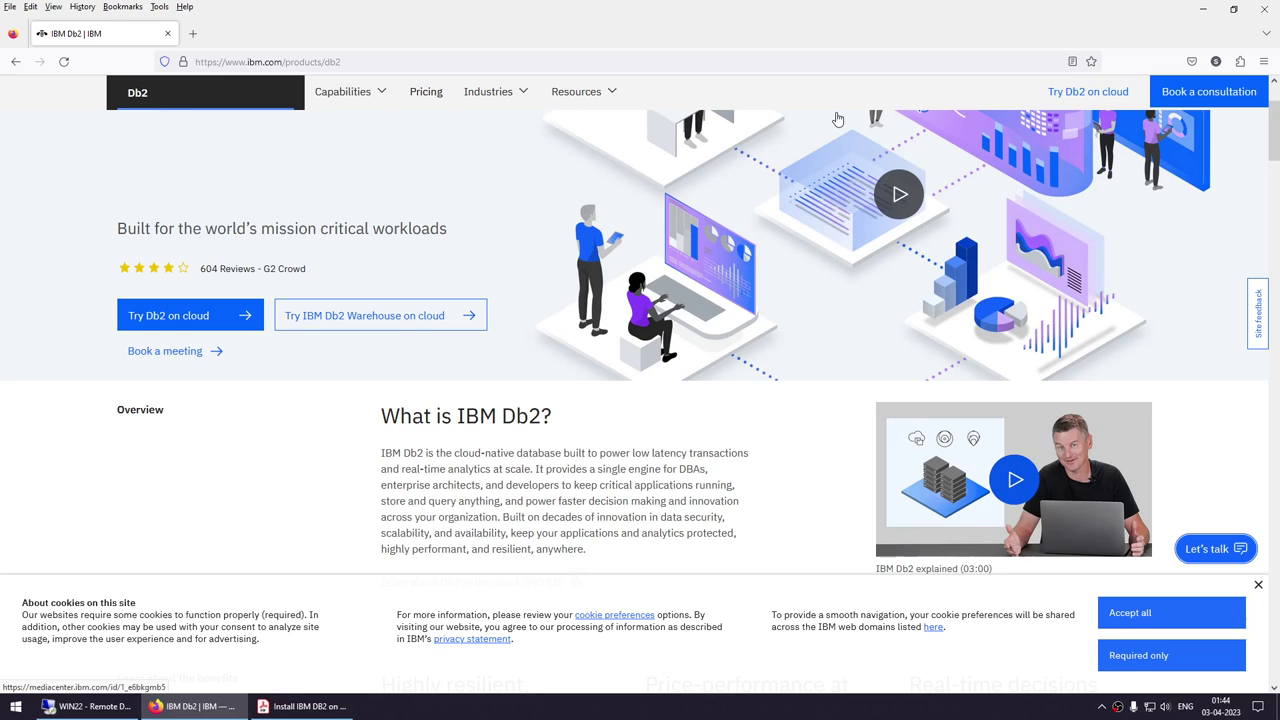
pyautogui.click(1181, 621)
pyautogui.scroll(-4, 997, 490)
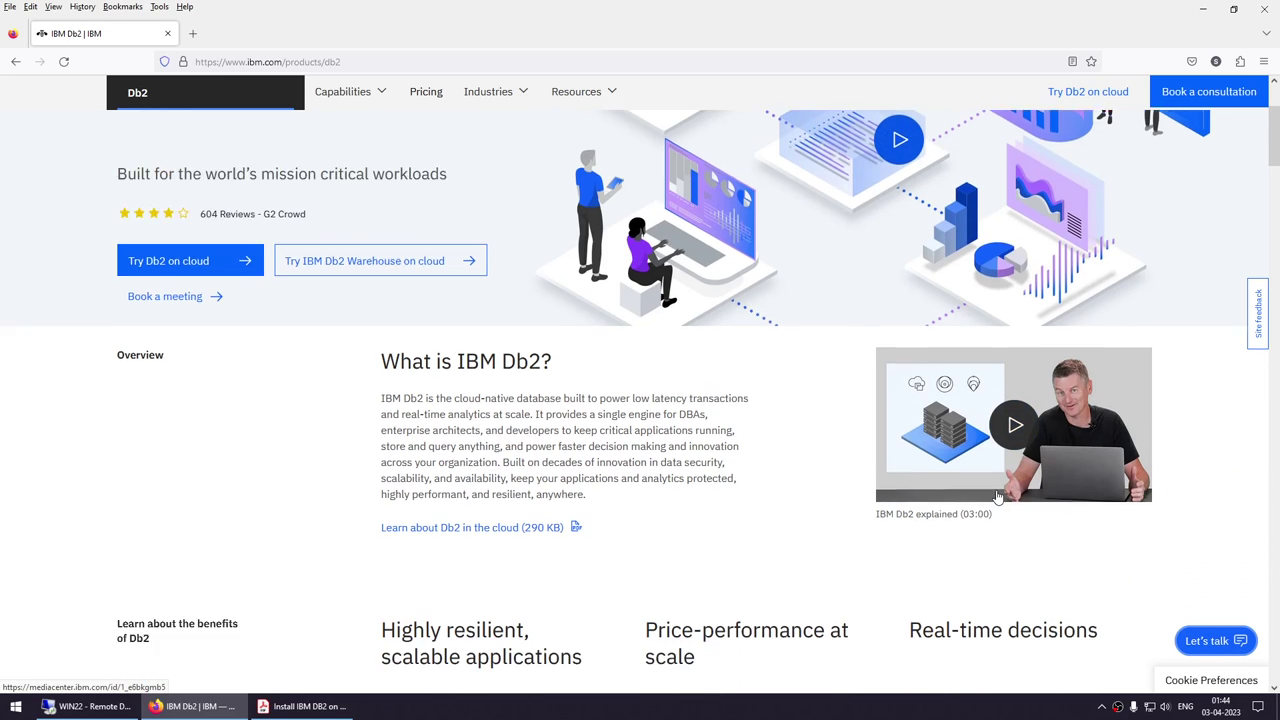
pyautogui.scroll(-3, 997, 490)
pyautogui.scroll(4, 997, 490)
pyautogui.scroll(-9, 997, 490)
pyautogui.scroll(-4, 997, 490)
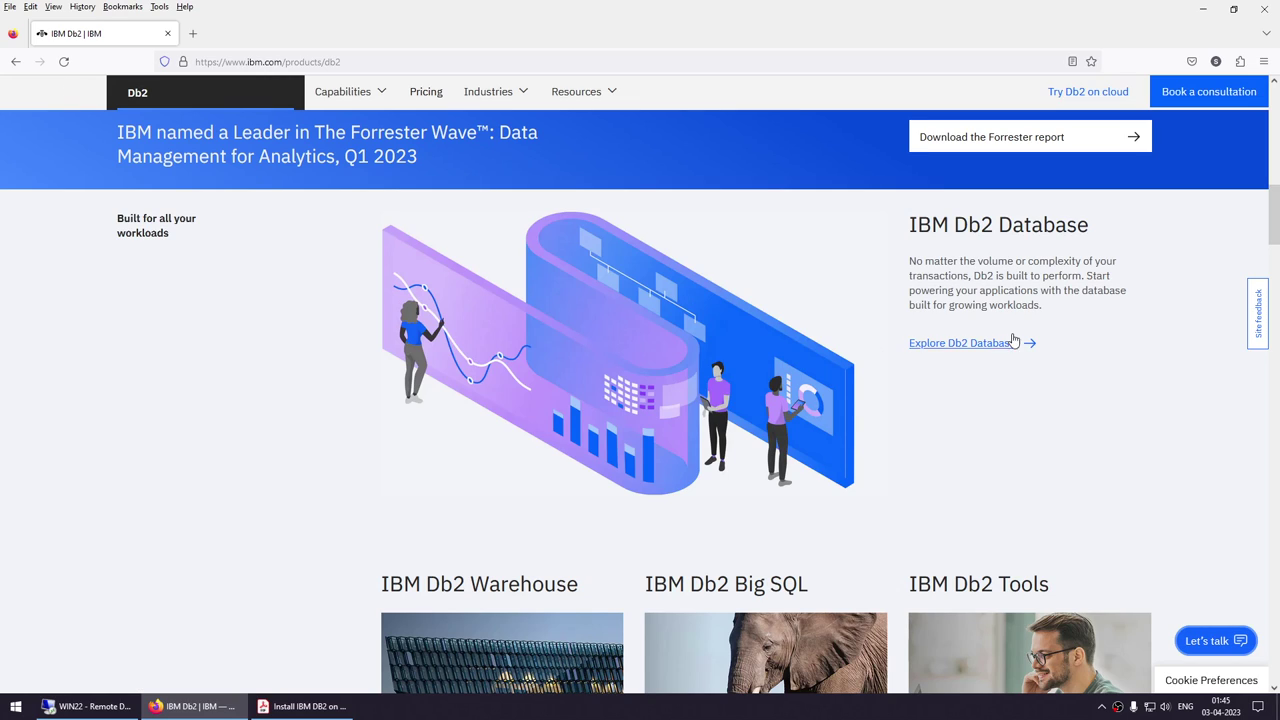
# Reopen the IBM Db2 product page from Google results and zoom it to 140%
pyautogui.click(15, 61)
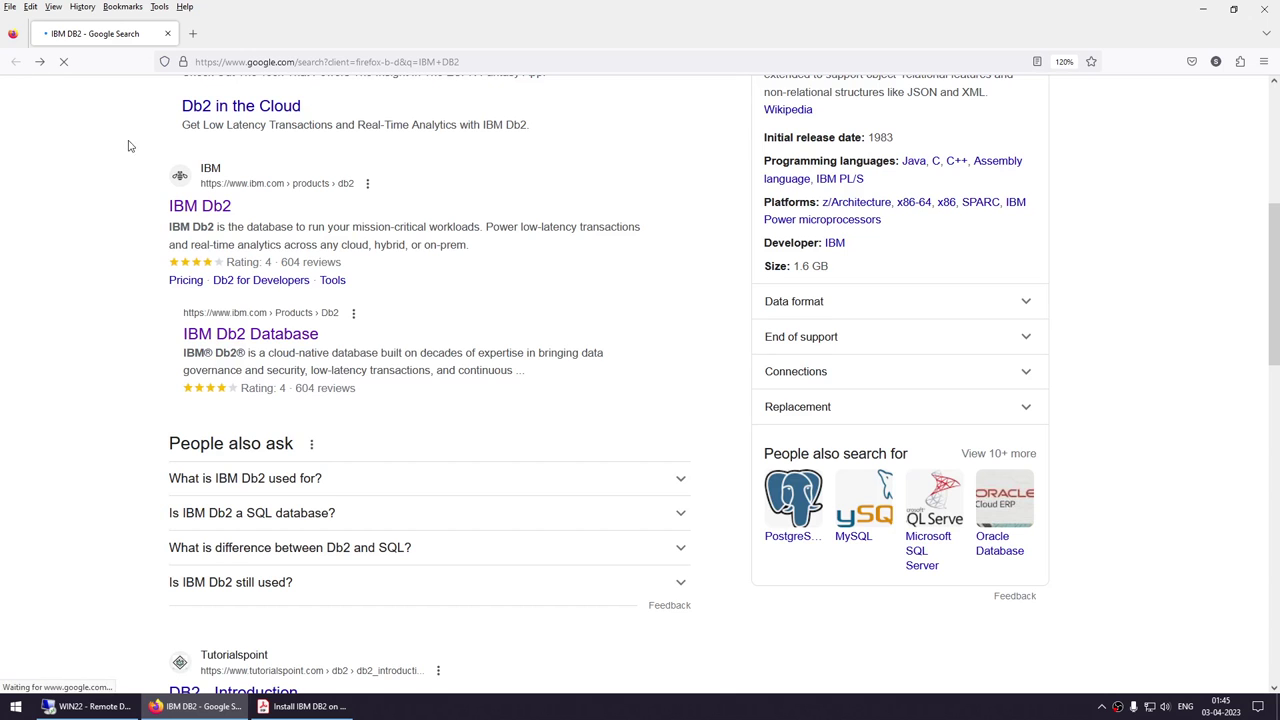
pyautogui.click(200, 206)
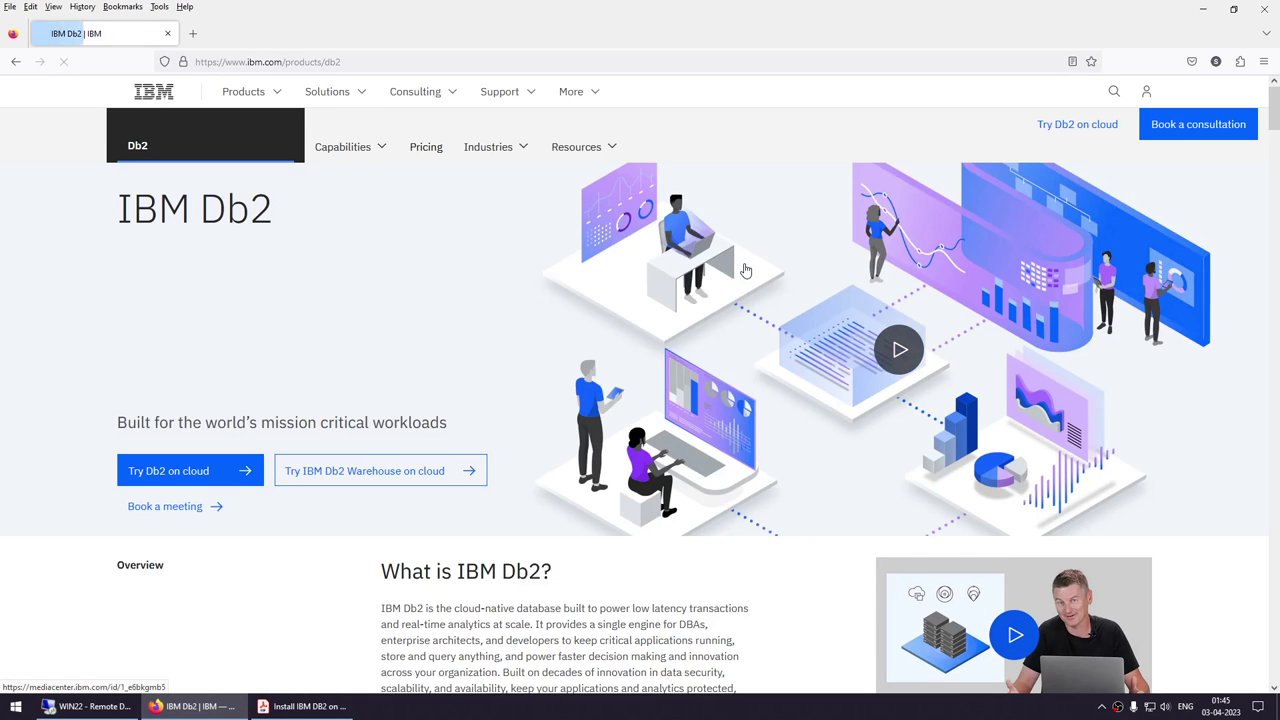
pyautogui.scroll(-15, 745, 270)
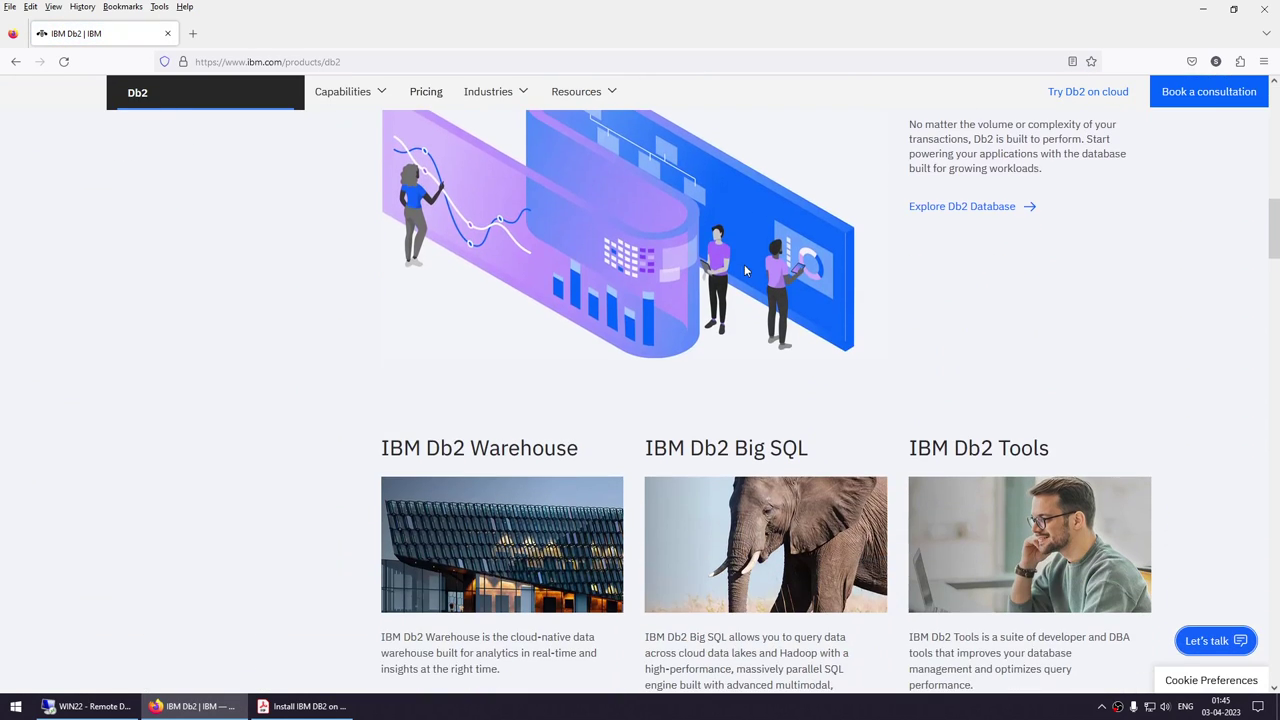
pyautogui.hotkey('ctrl', '+')
pyautogui.hotkey('ctrl', '+')
pyautogui.hotkey('ctrl', '+')
pyautogui.hotkey('ctrl', '+')
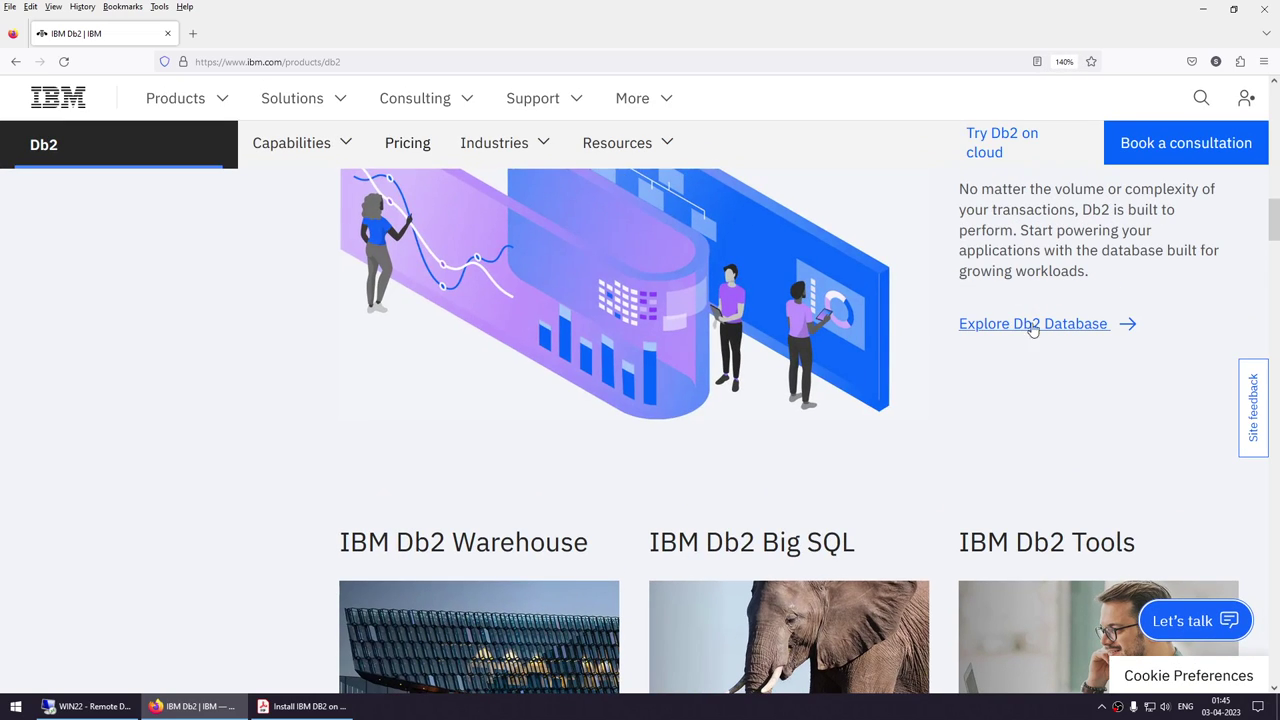
# Go from the Explore Db2 Database page to the Db2 Community Edition download
pyautogui.click(1040, 325)
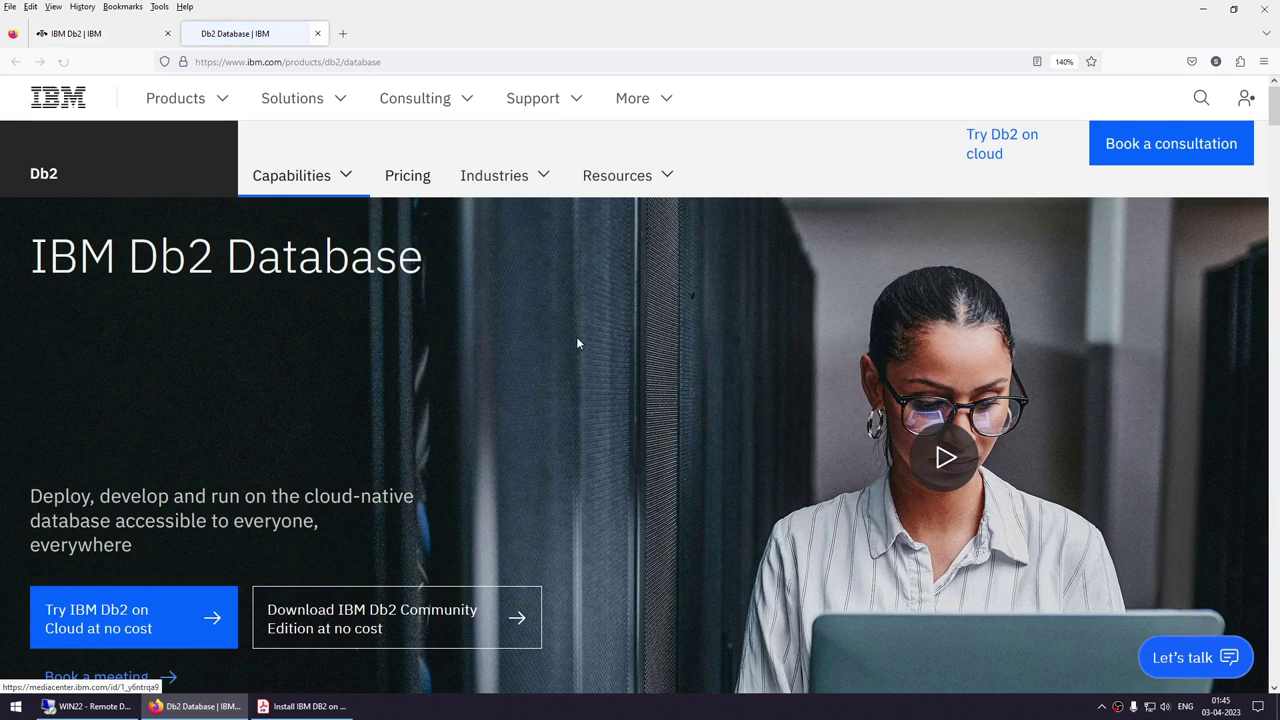
pyautogui.scroll(-5, 574, 340)
pyautogui.scroll(1, 574, 343)
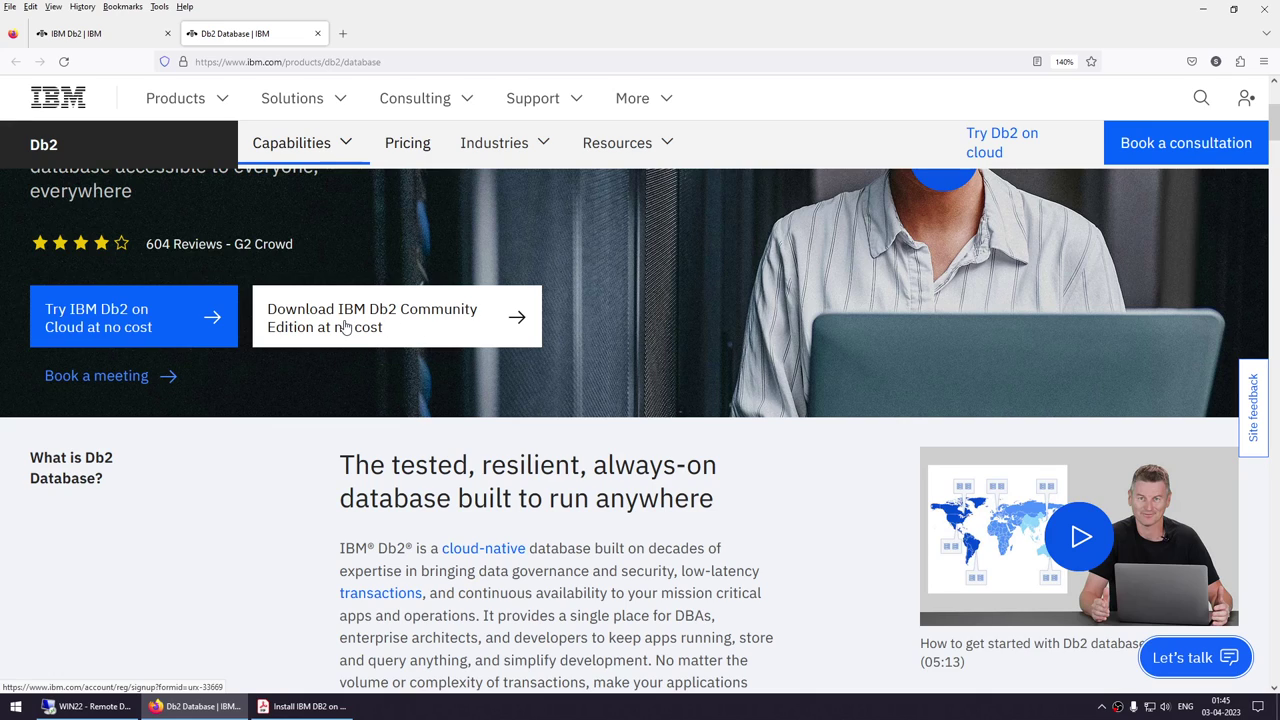
pyautogui.scroll(-1, 346, 328)
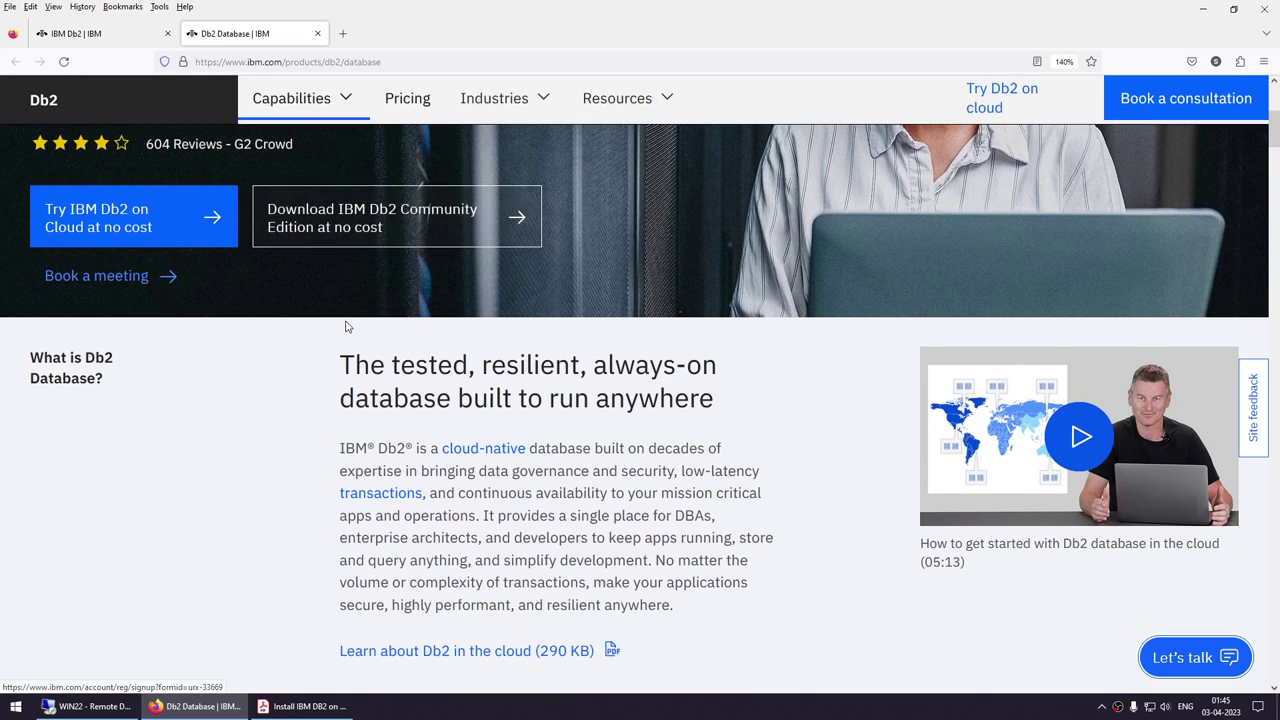
pyautogui.click(381, 237)
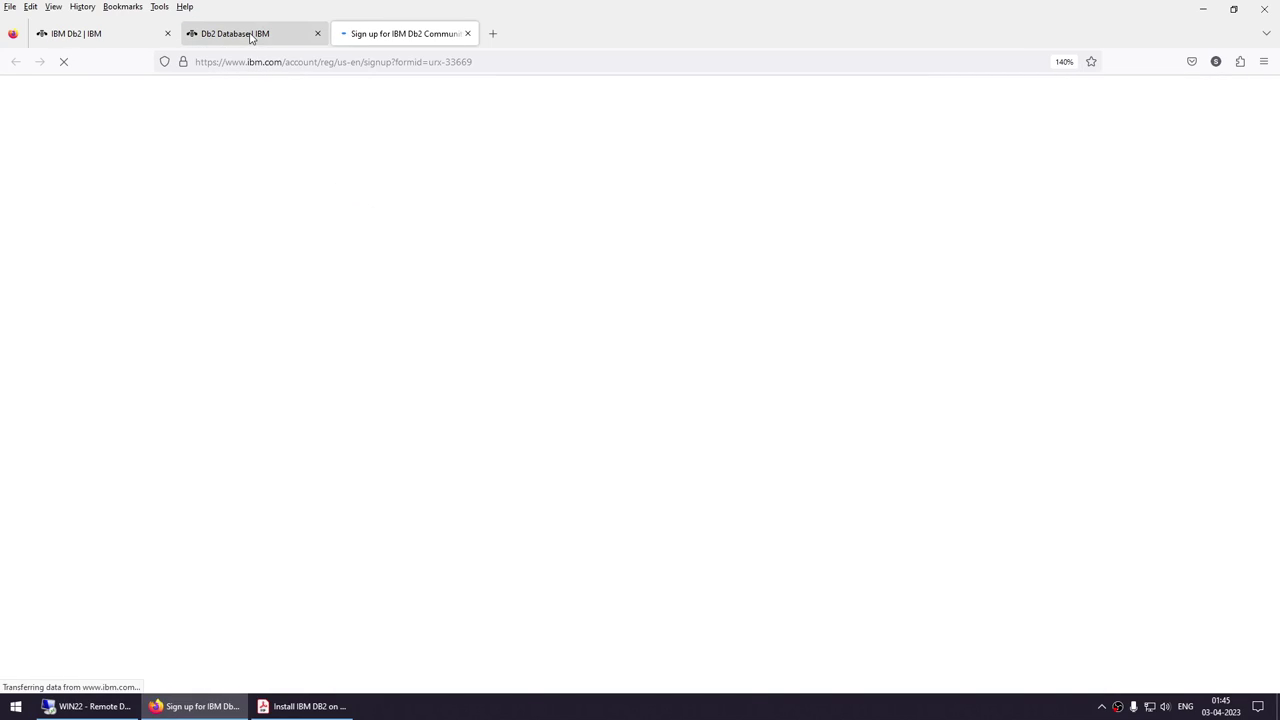
# Close the old Db2 Database tab, answer No to the student question, and submit the form
pyautogui.click(300, 36)
pyautogui.click(317, 35)
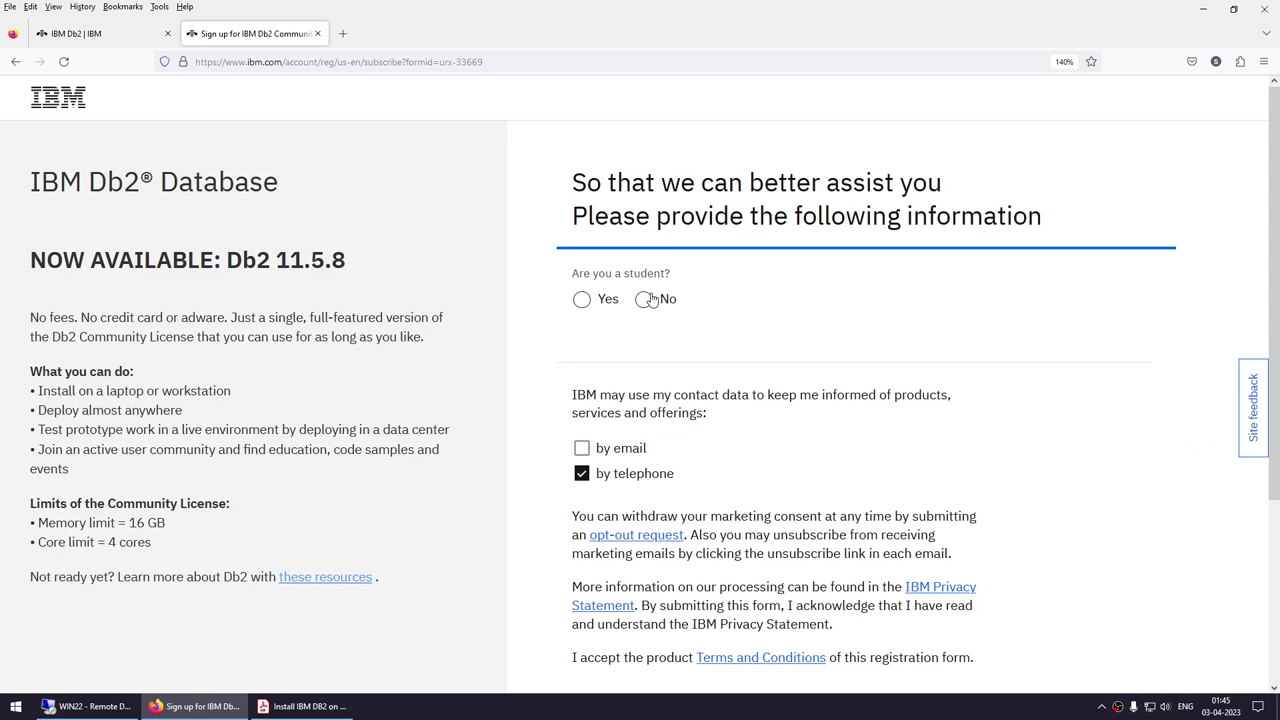
pyautogui.click(645, 300)
pyautogui.scroll(-2, 617, 459)
pyautogui.scroll(-1, 617, 459)
pyautogui.click(626, 490)
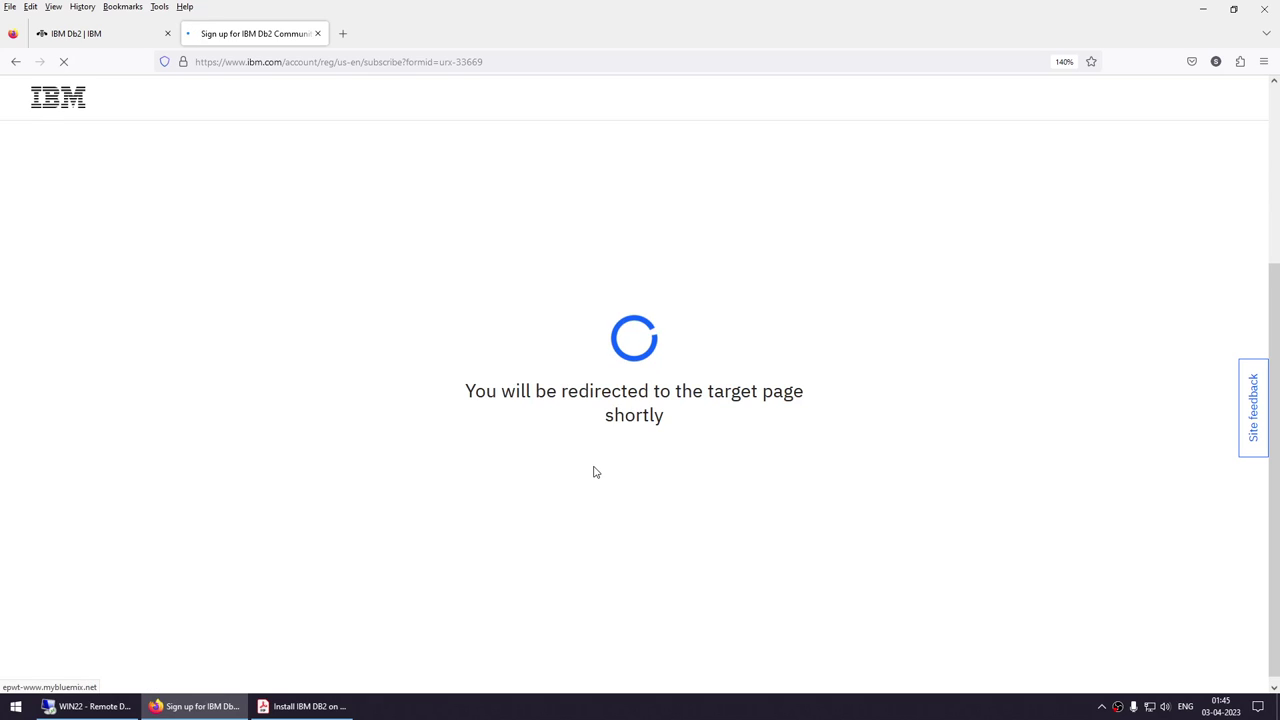
# Accept all cookies on the Db2 Download Center and zoom the page to 120%
pyautogui.scroll(-1, 575, 460)
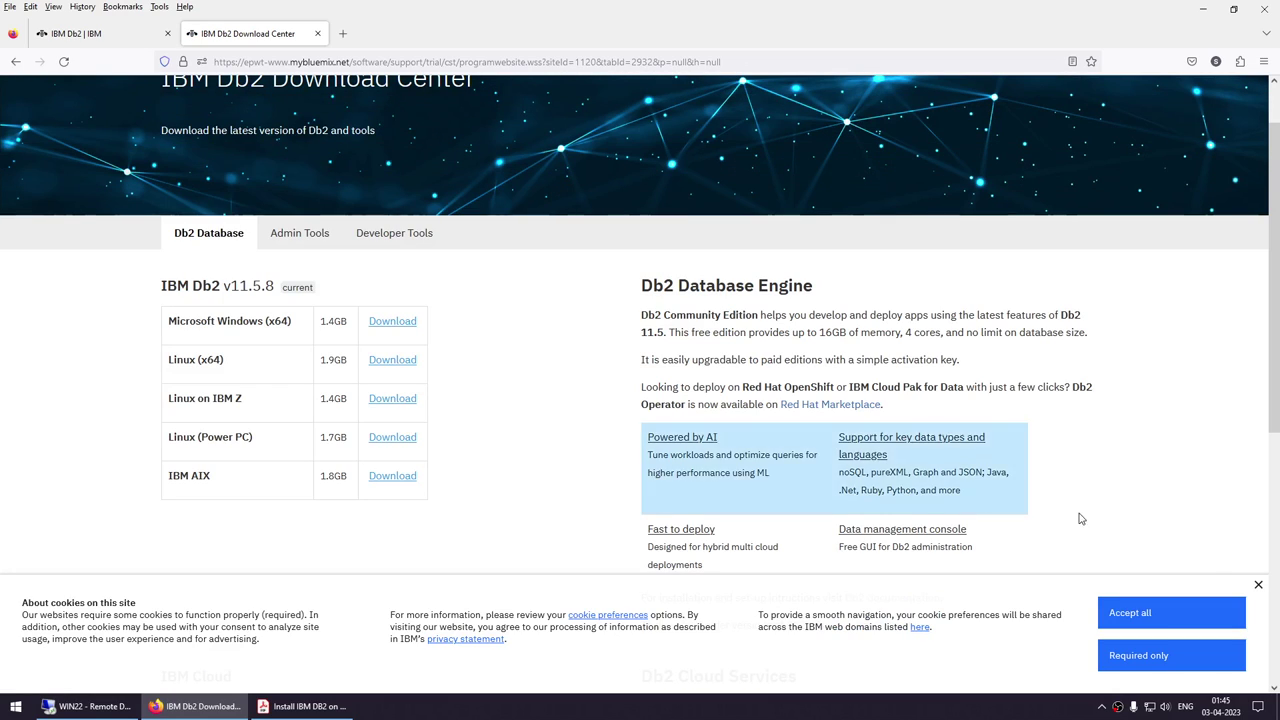
pyautogui.click(1178, 619)
pyautogui.hotkey('ctrl', '+')
pyautogui.hotkey('ctrl', '+')
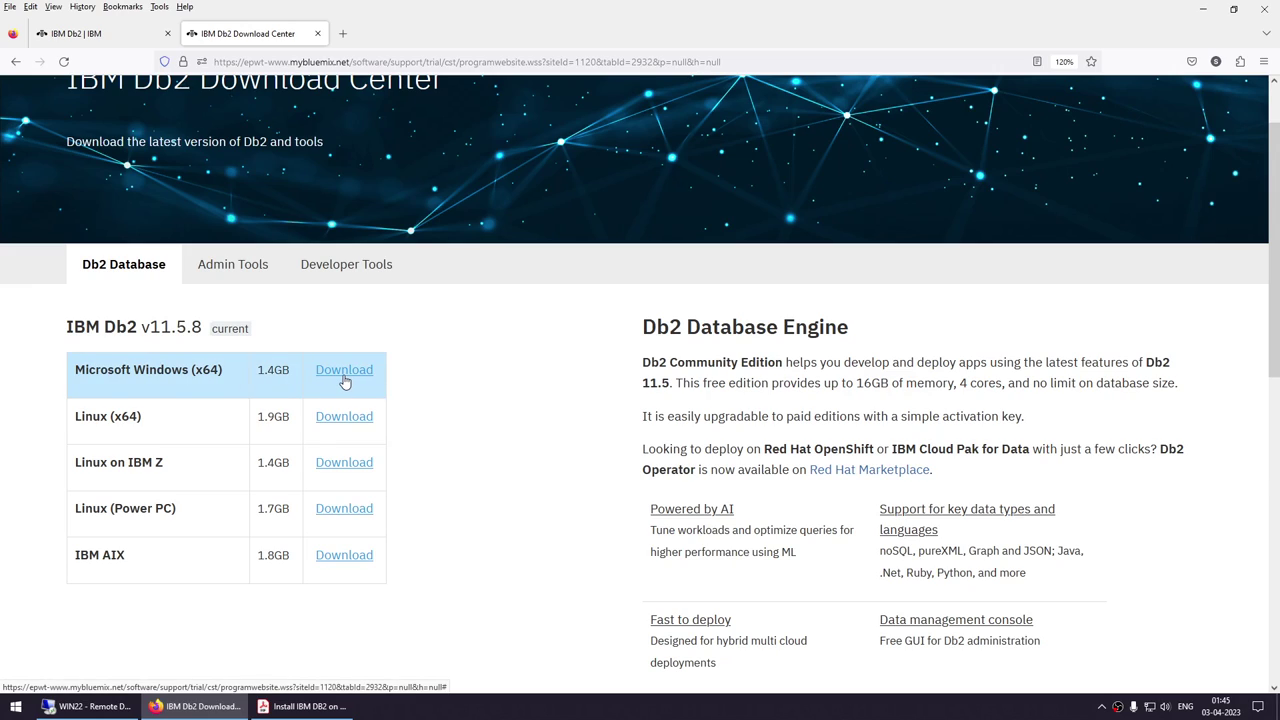
# Start then cancel the Db2 v11.5.8 Windows (x64) download, and switch to the WIN22 remote desktop
pyautogui.click(345, 378)
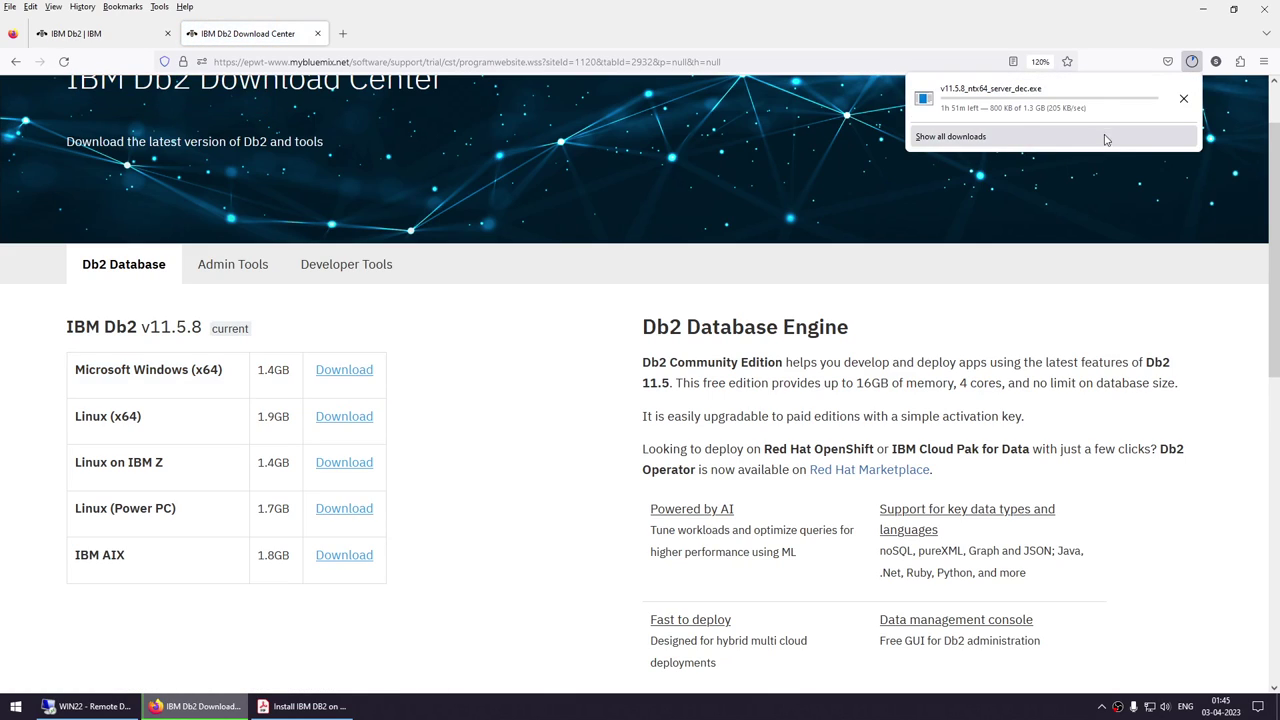
pyautogui.click(1183, 103)
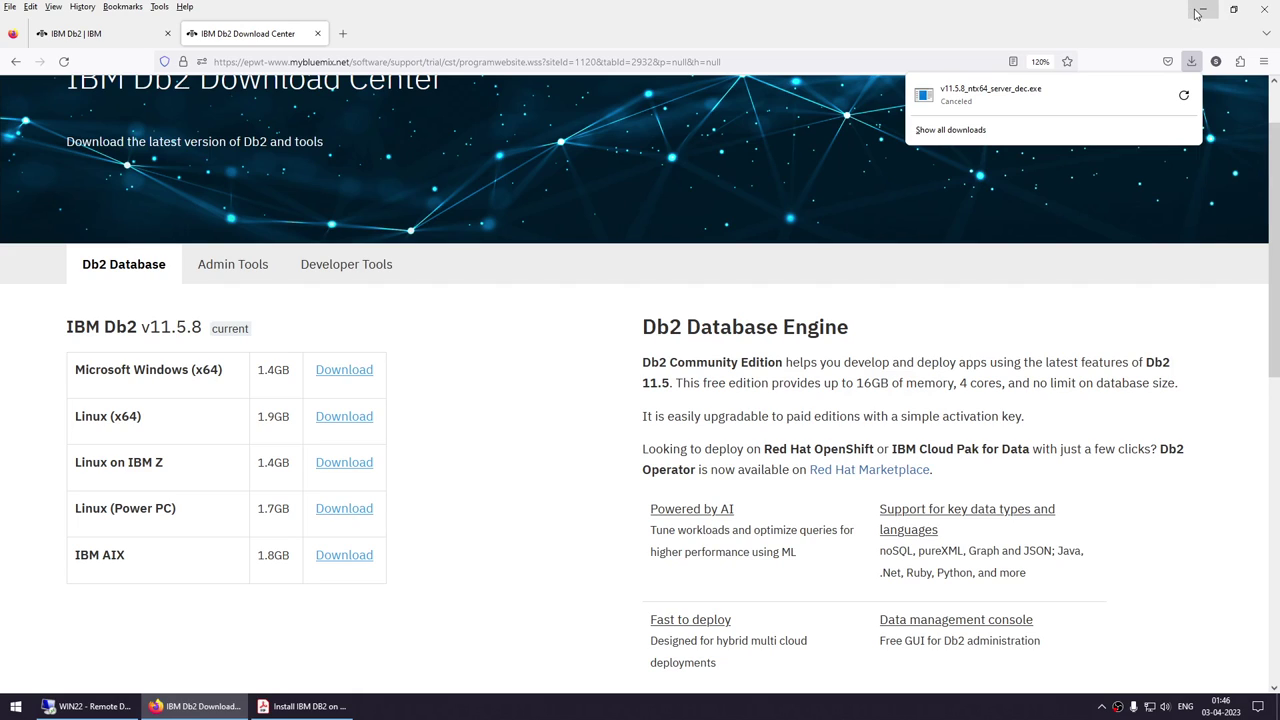
pyautogui.click(1200, 10)
pyautogui.click(88, 706)
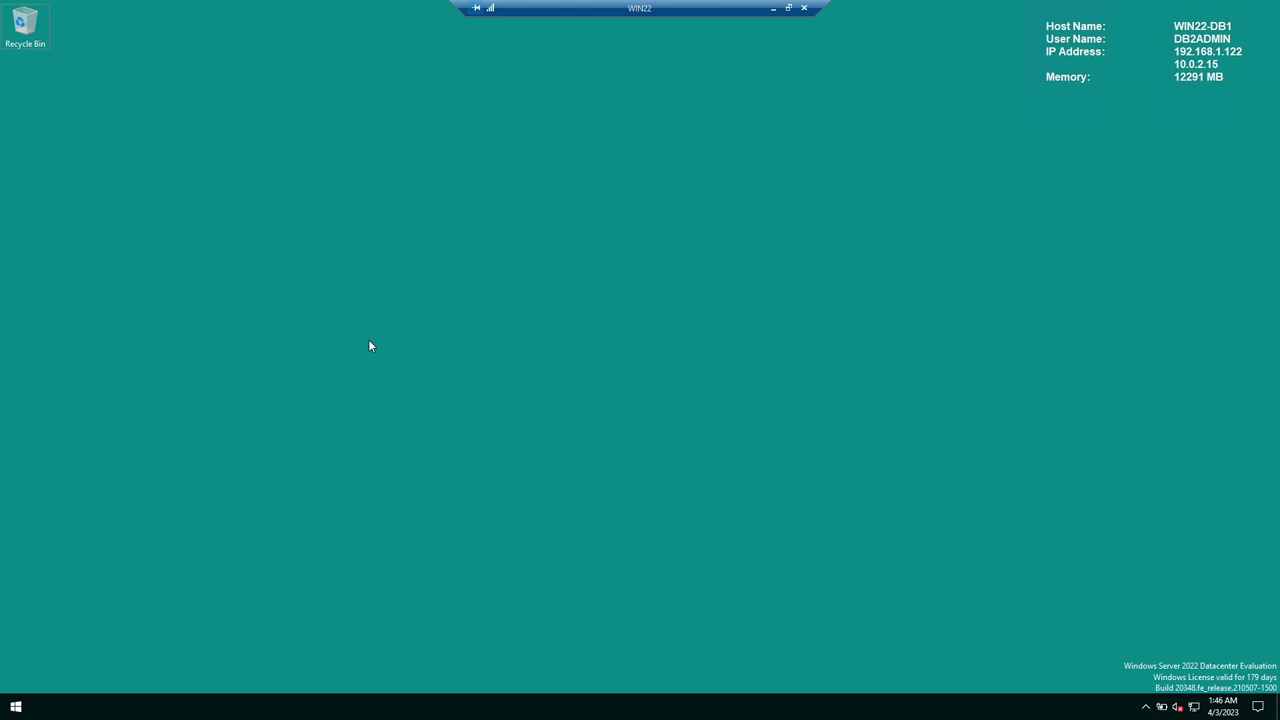
# Open the DB2_Developer_C_1158_64_Windows installer from the EXTRA (E:) drive to launch its self-extractor
pyautogui.press('super+e')
pyautogui.doubleClick(817, 365)
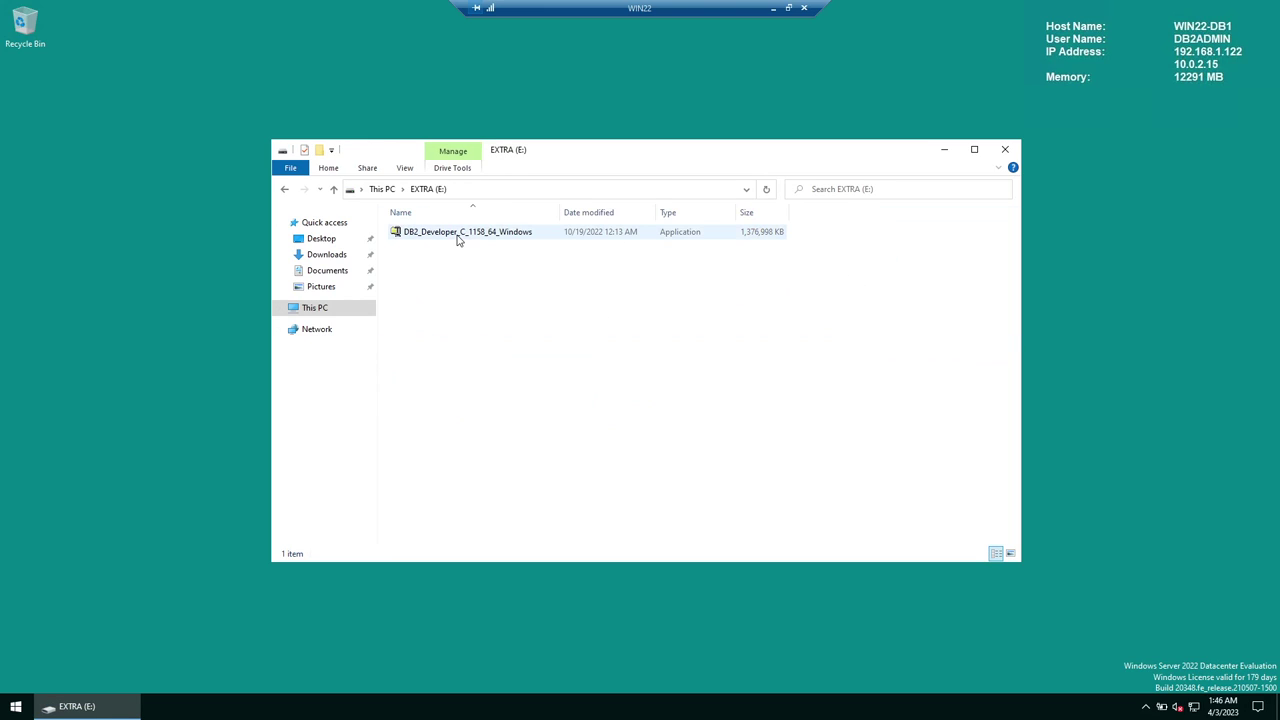
pyautogui.rightClick(457, 237)
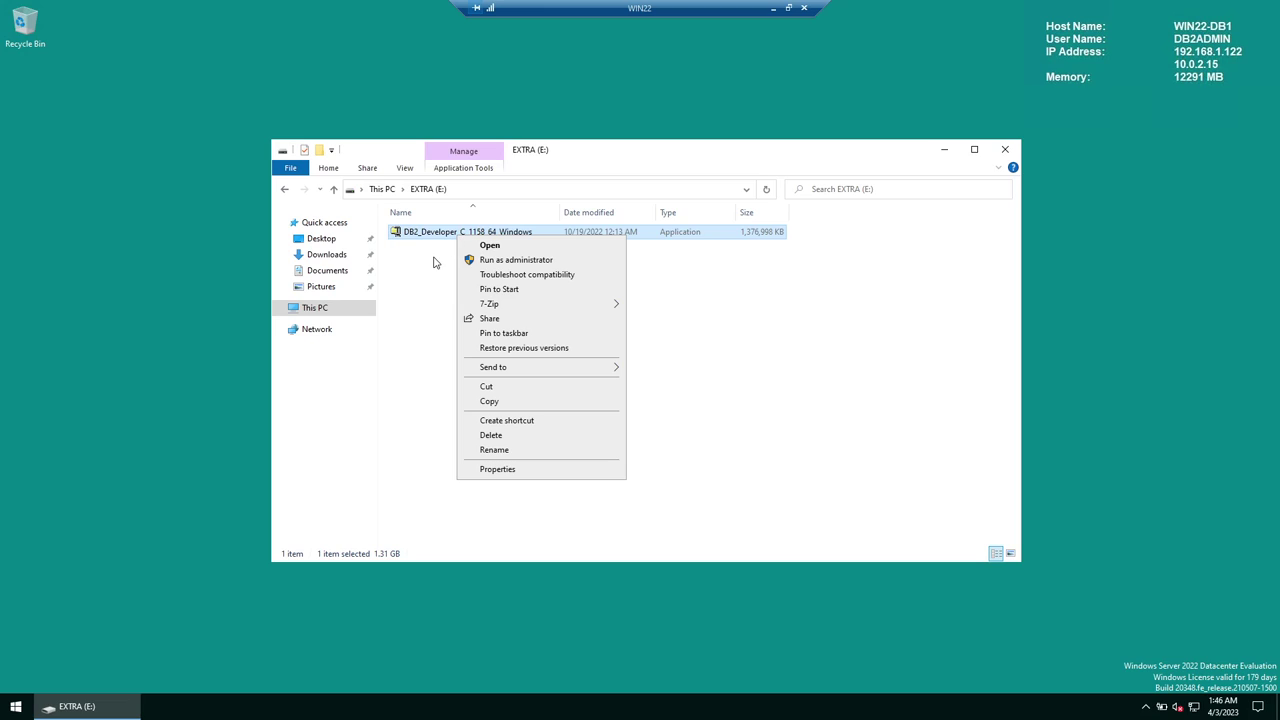
pyautogui.click(433, 262)
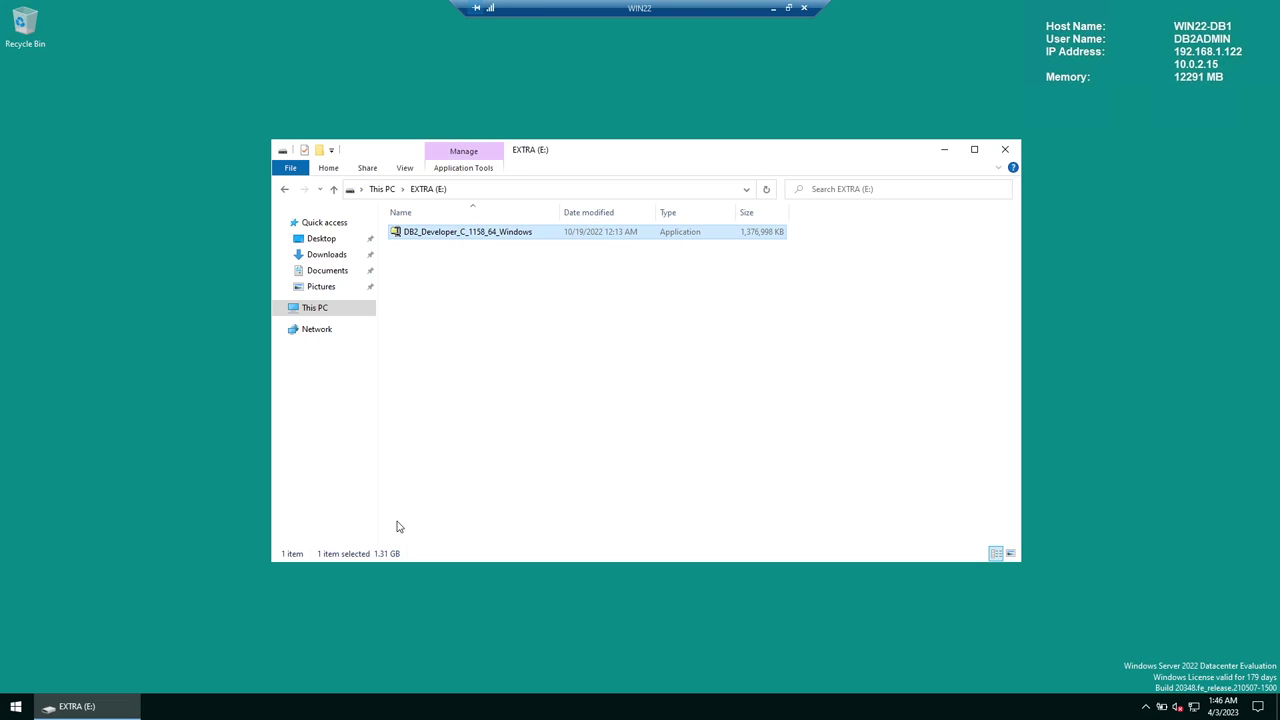
pyautogui.rightClick(479, 237)
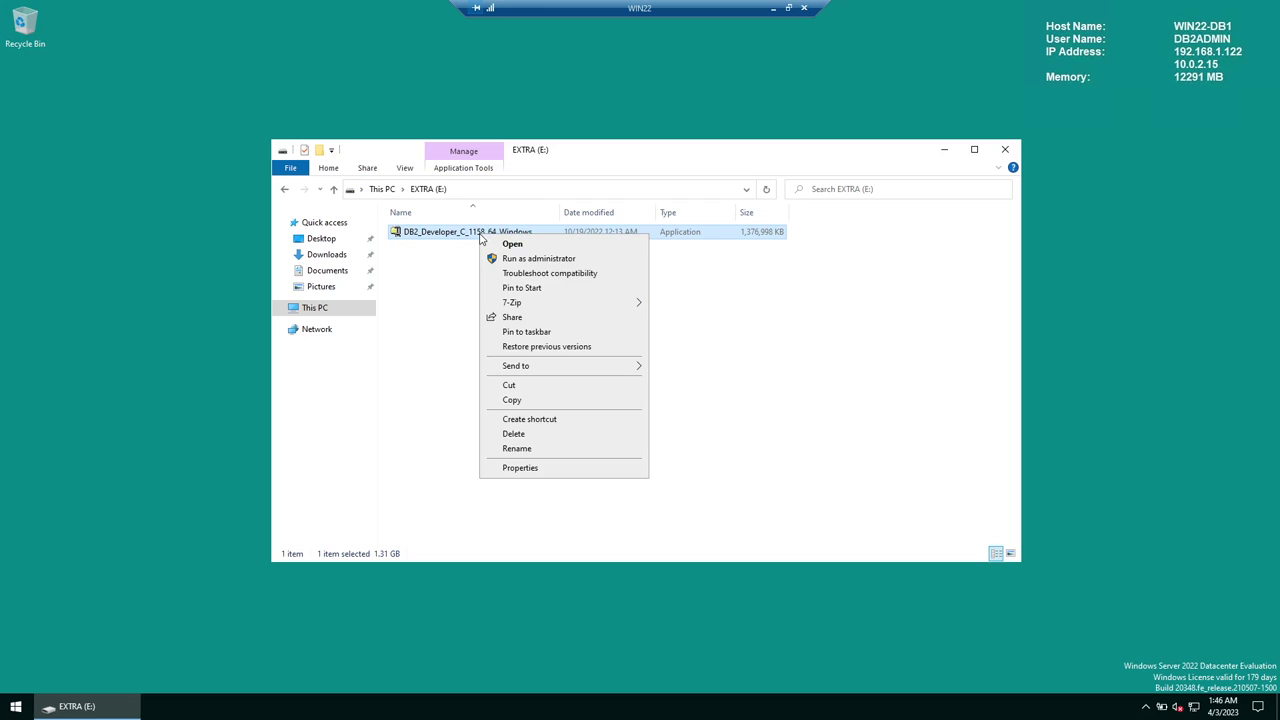
pyautogui.click(512, 244)
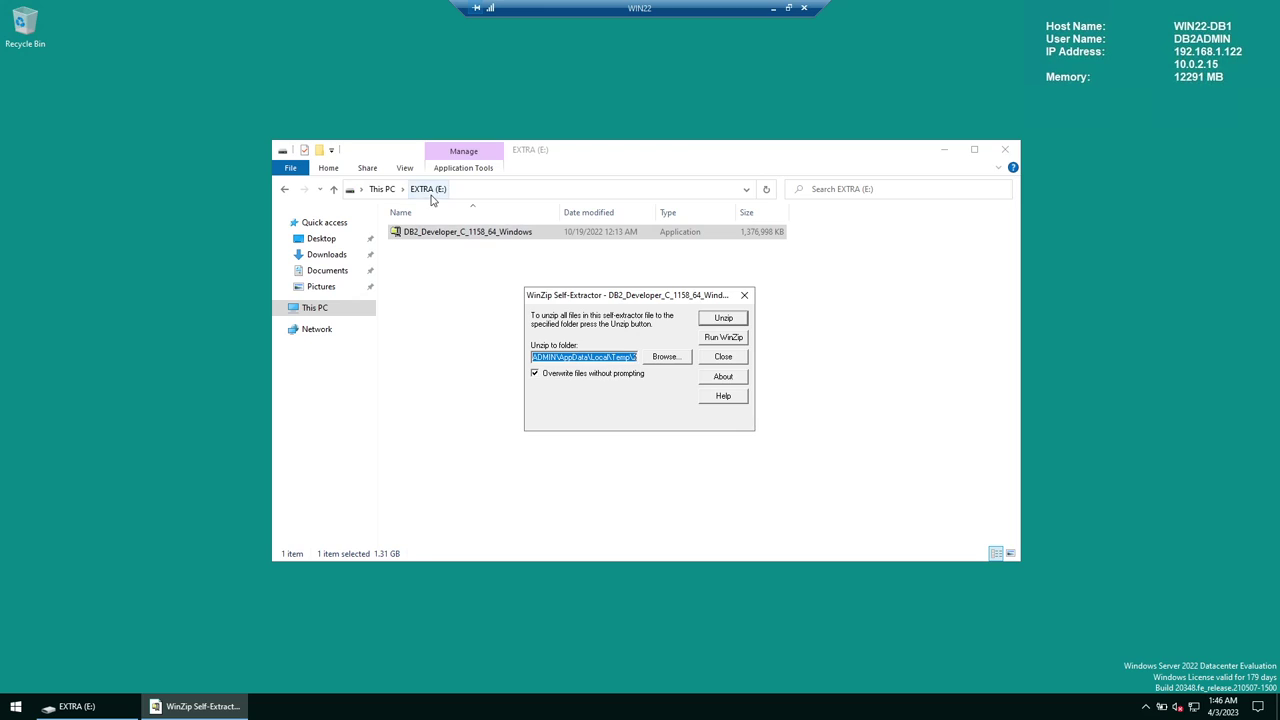
pyautogui.click(452, 192)
# Unzip the installer's 2317 files to E:\ and close the self-extractor
pyautogui.click(232, 702)
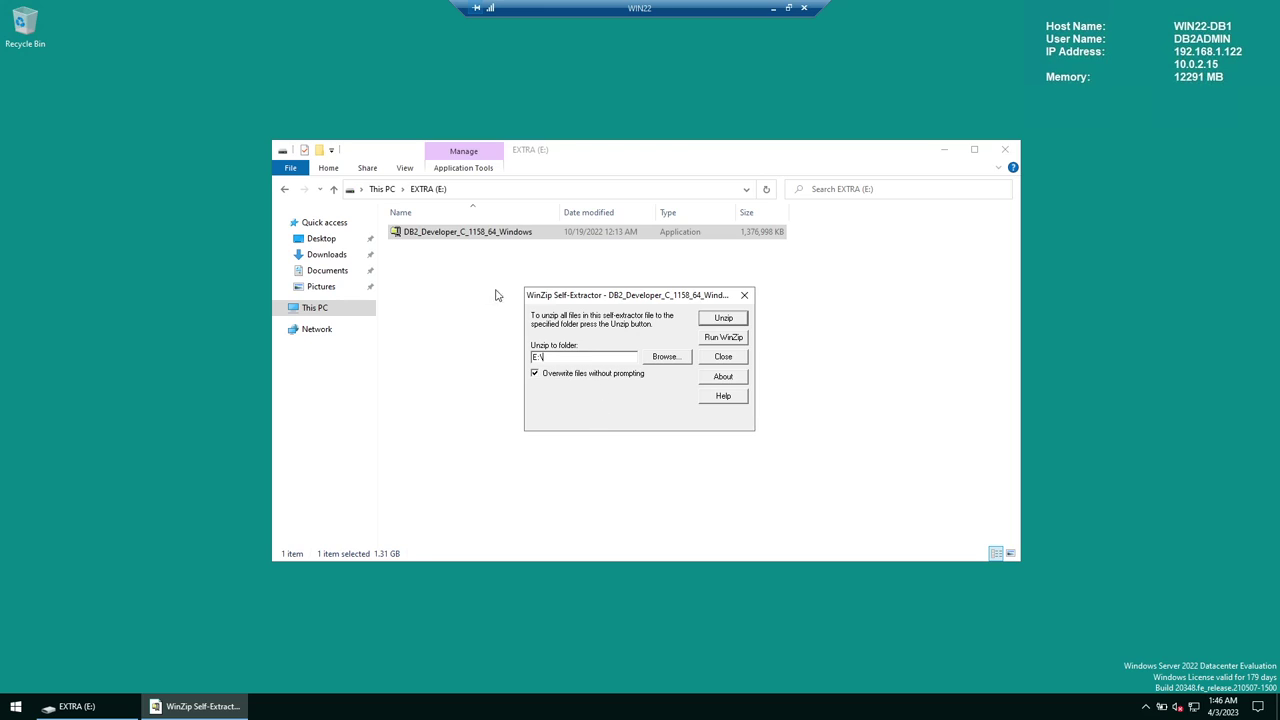
pyautogui.click(723, 318)
pyautogui.click(449, 294)
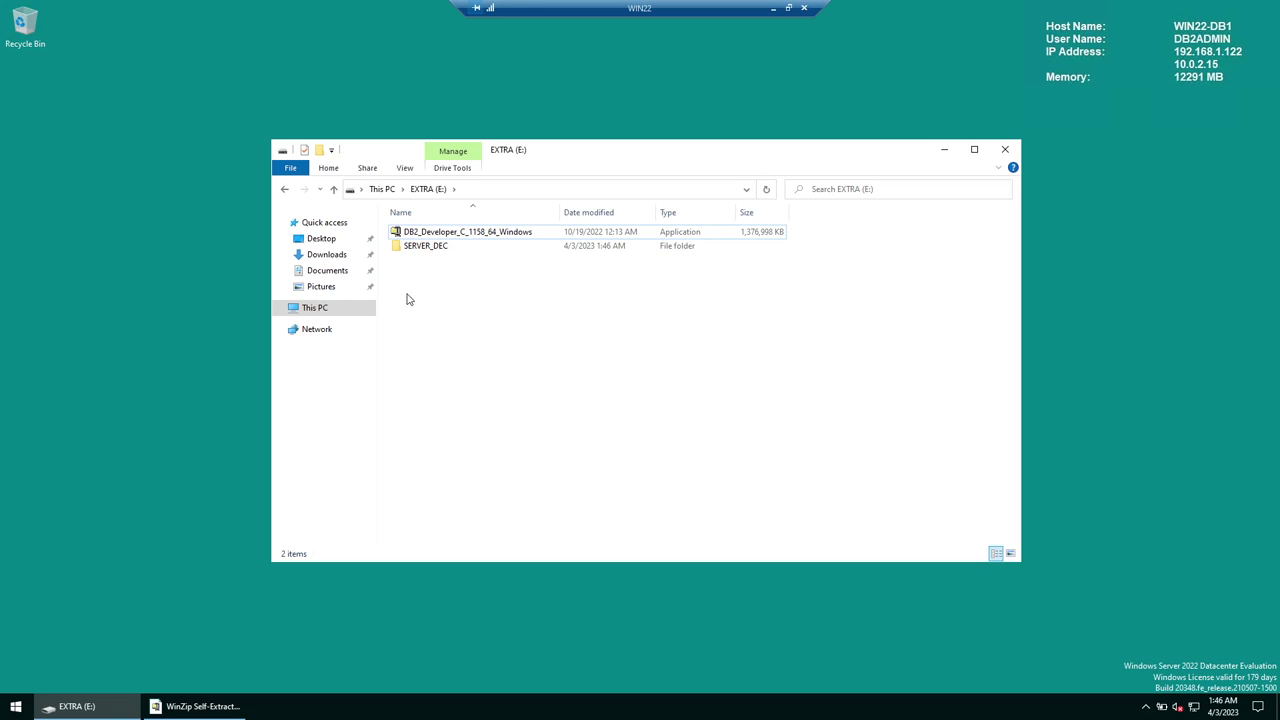
pyautogui.click(227, 702)
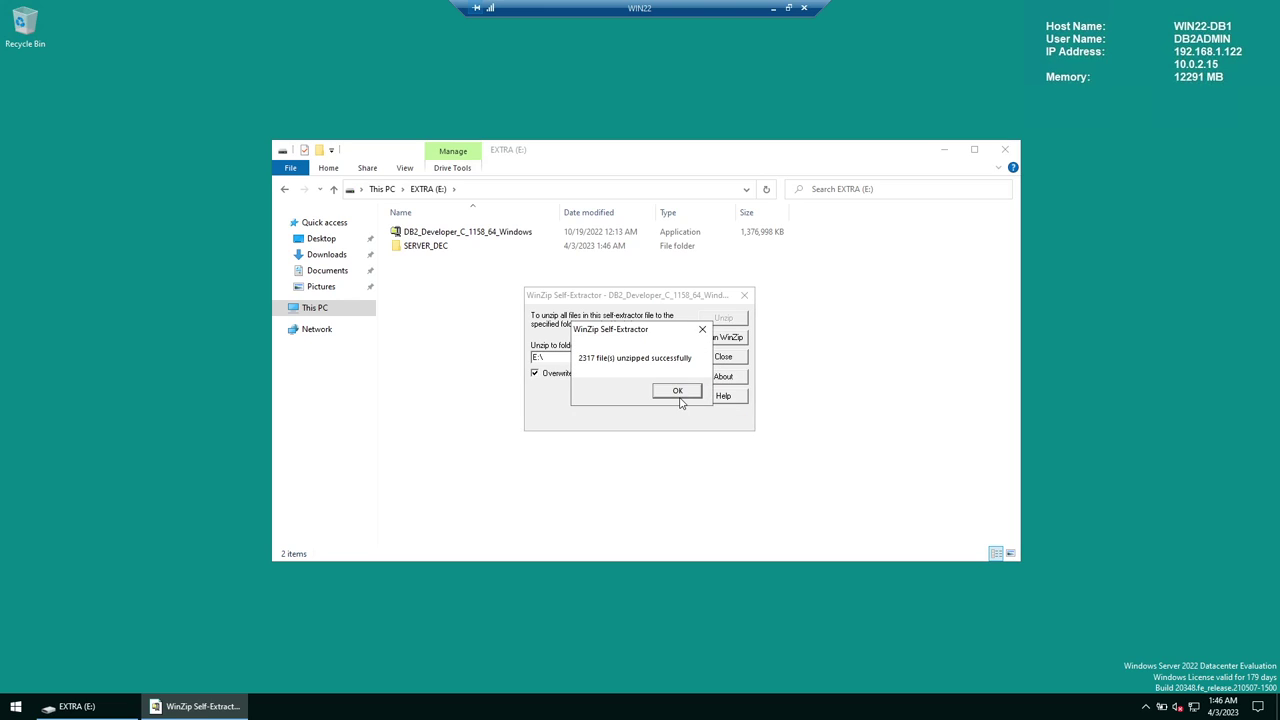
pyautogui.click(678, 392)
pyautogui.click(723, 358)
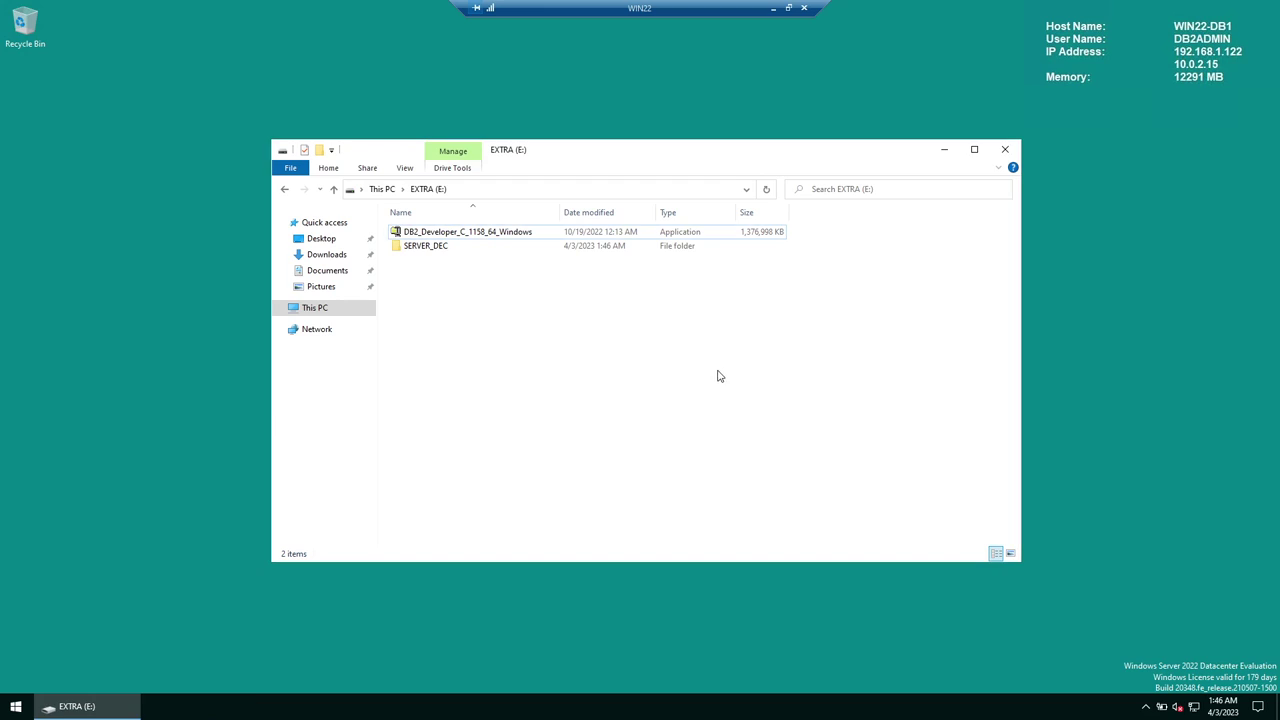
# Run setup from the extracted SERVER_DEC folder as administrator
pyautogui.doubleClick(434, 247)
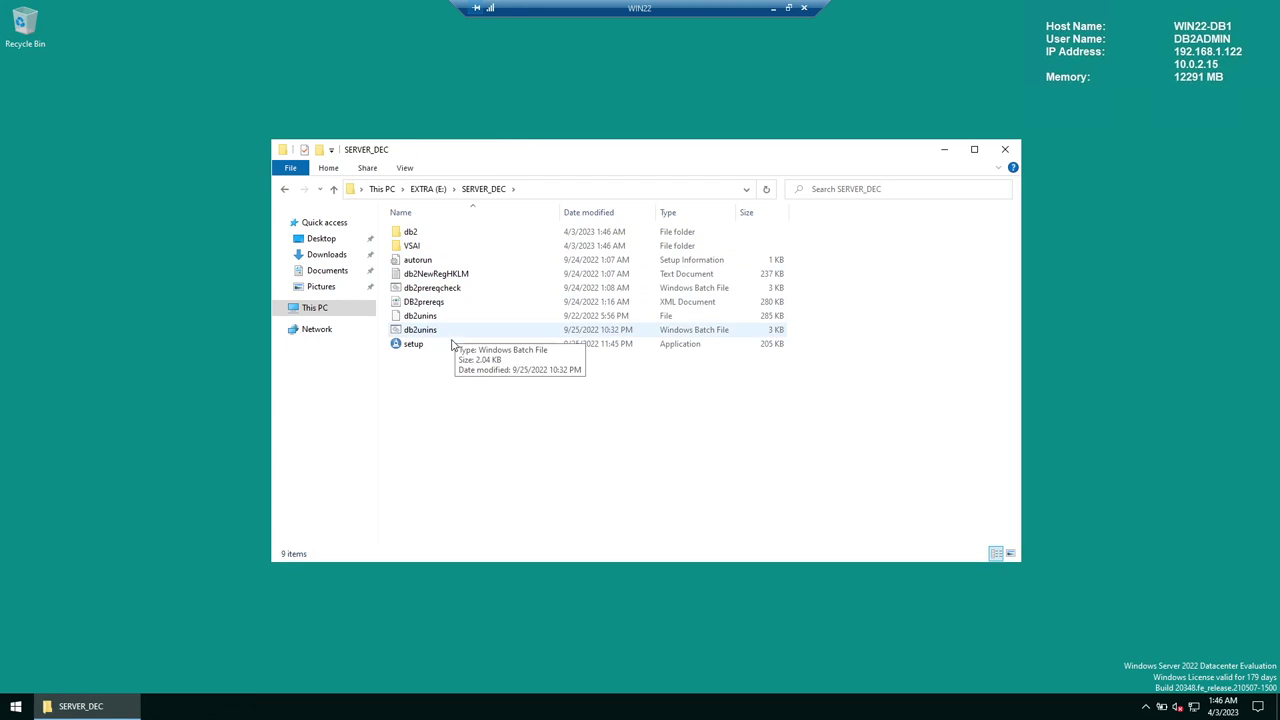
pyautogui.click(418, 350)
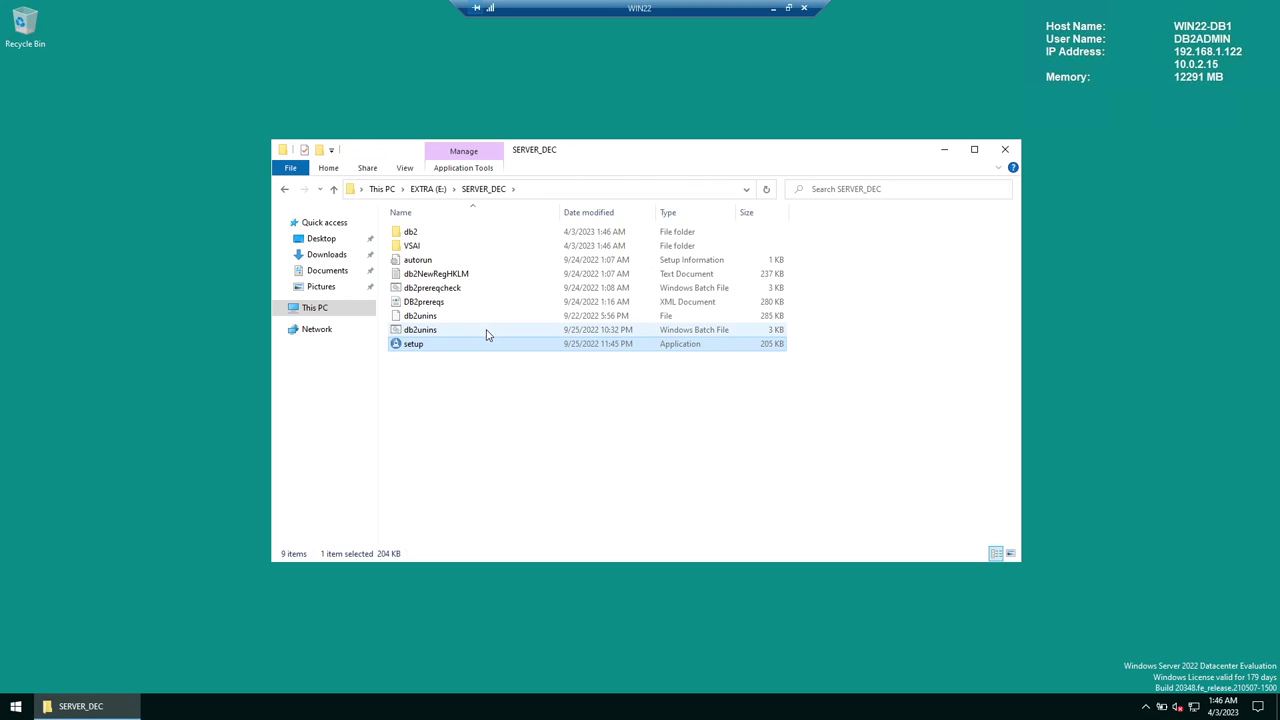
pyautogui.rightClick(415, 341)
pyautogui.click(443, 367)
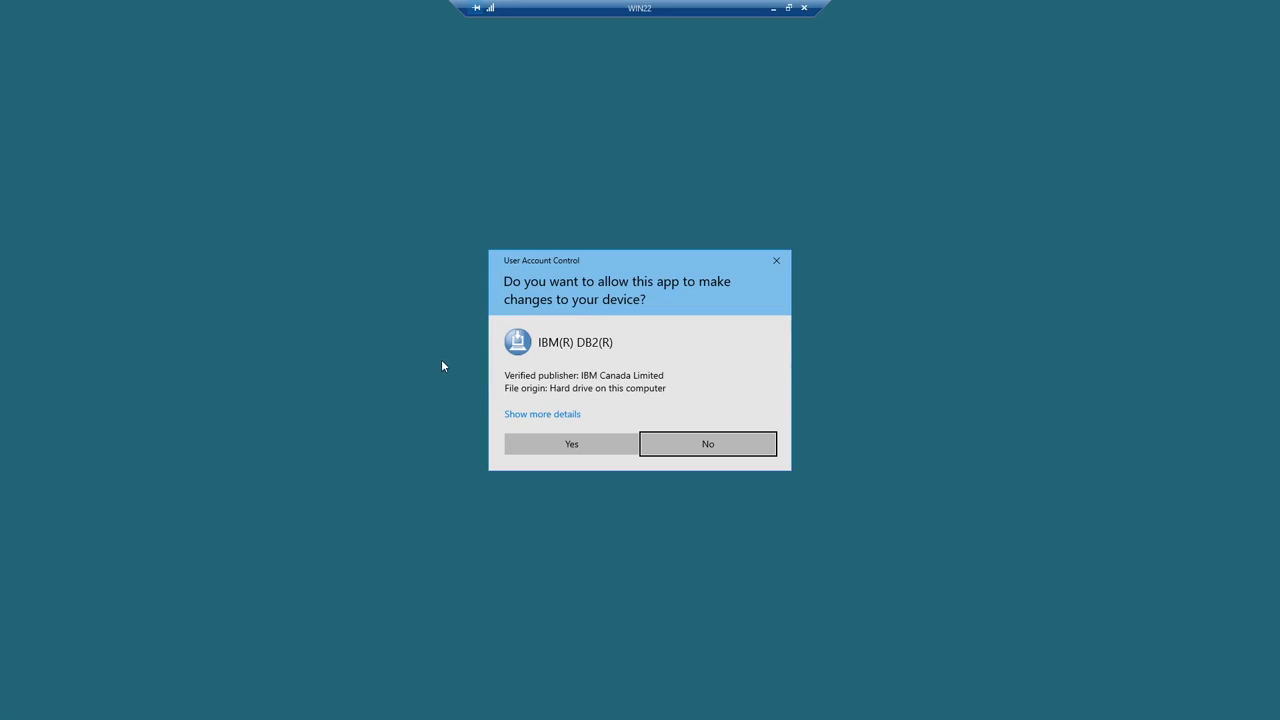
# Approve DB2 setup in the UAC prompt, close the SERVER_DEC window, and show Install a Product
pyautogui.click(587, 446)
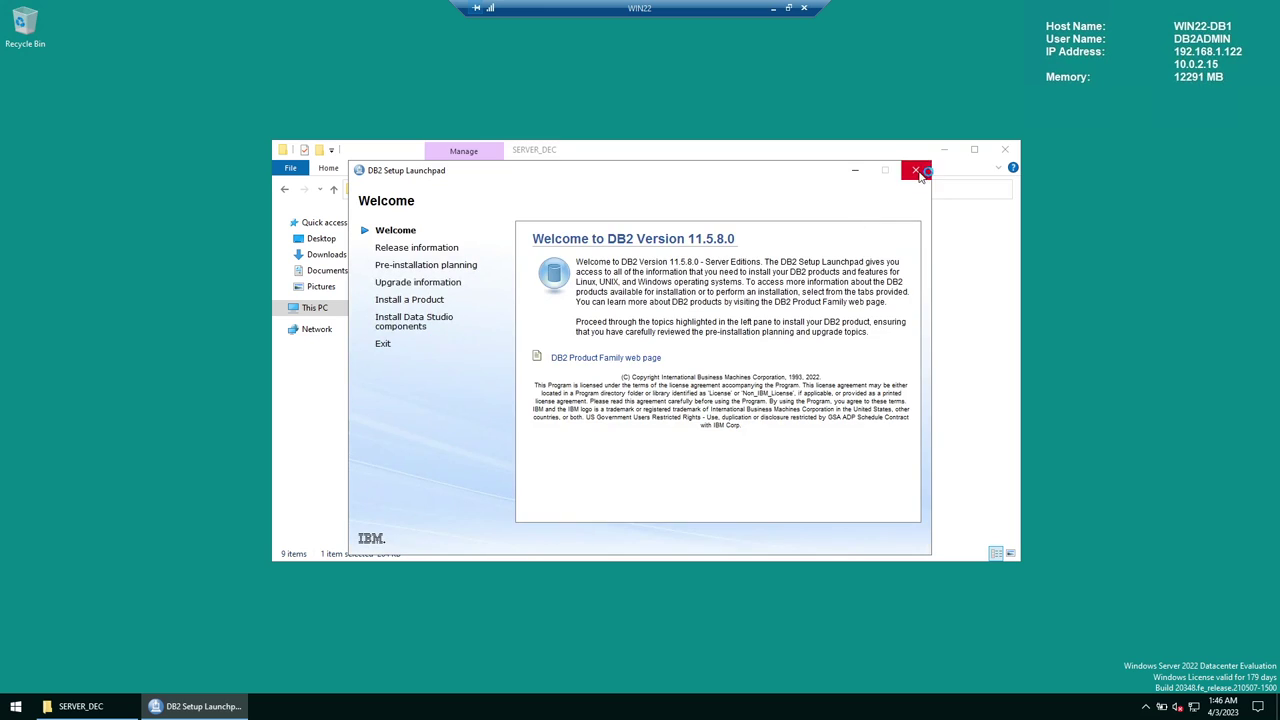
pyautogui.click(915, 170)
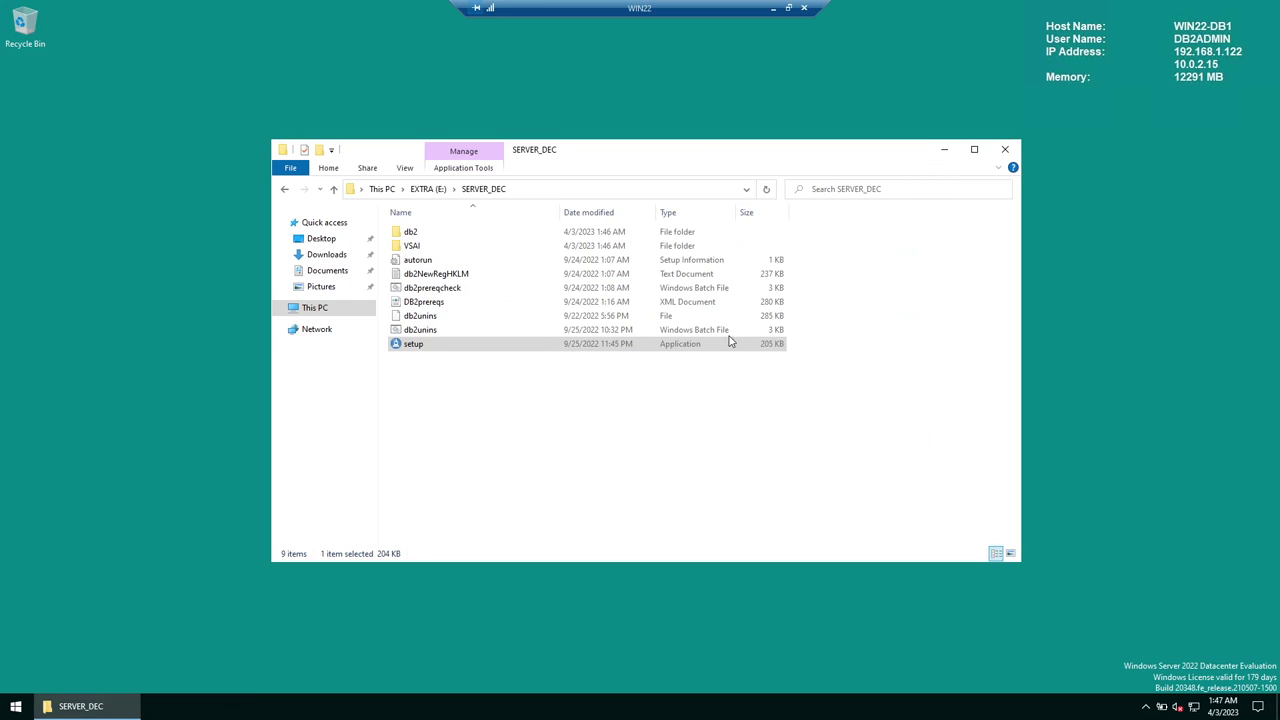
pyautogui.rightClick(421, 350)
pyautogui.click(437, 370)
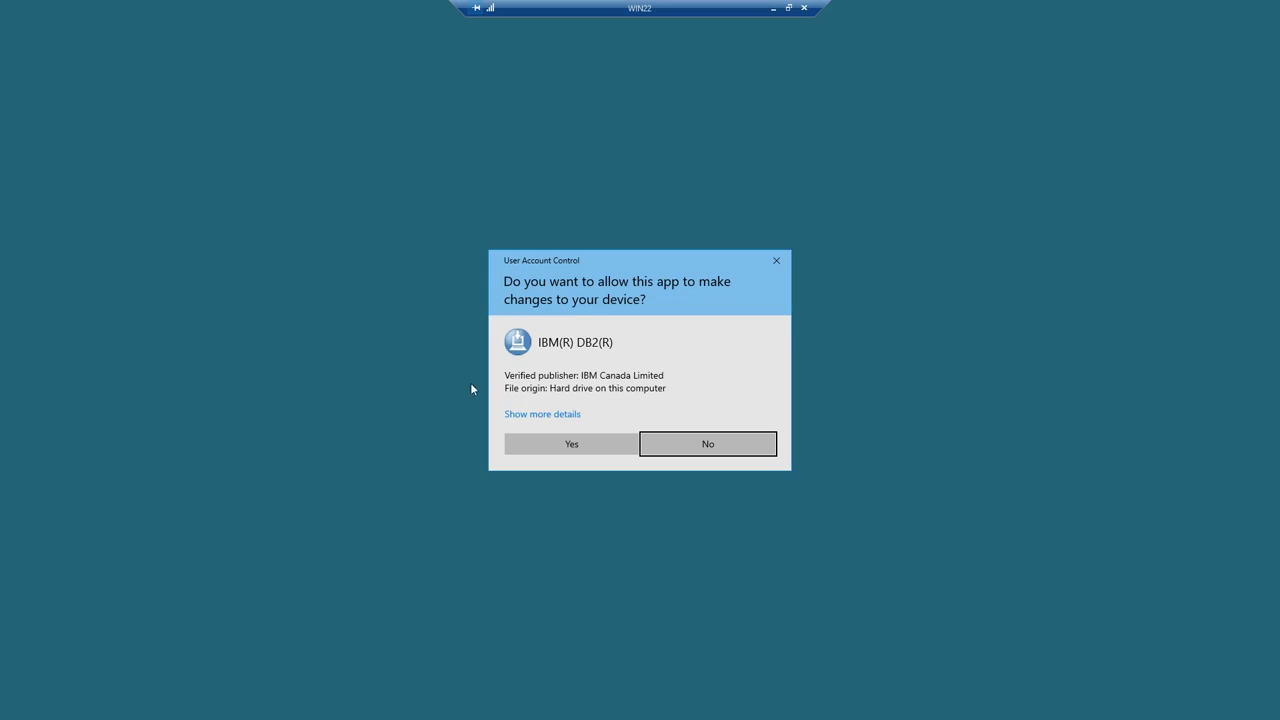
pyautogui.click(588, 449)
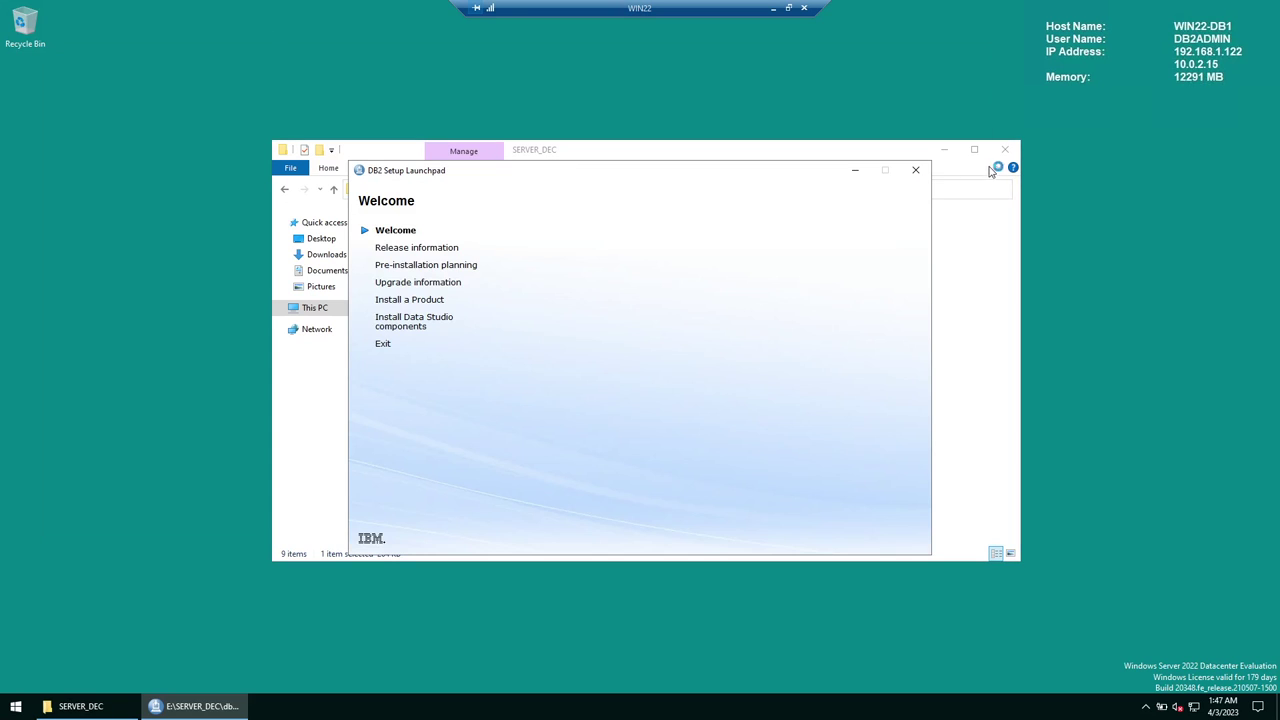
pyautogui.click(1006, 151)
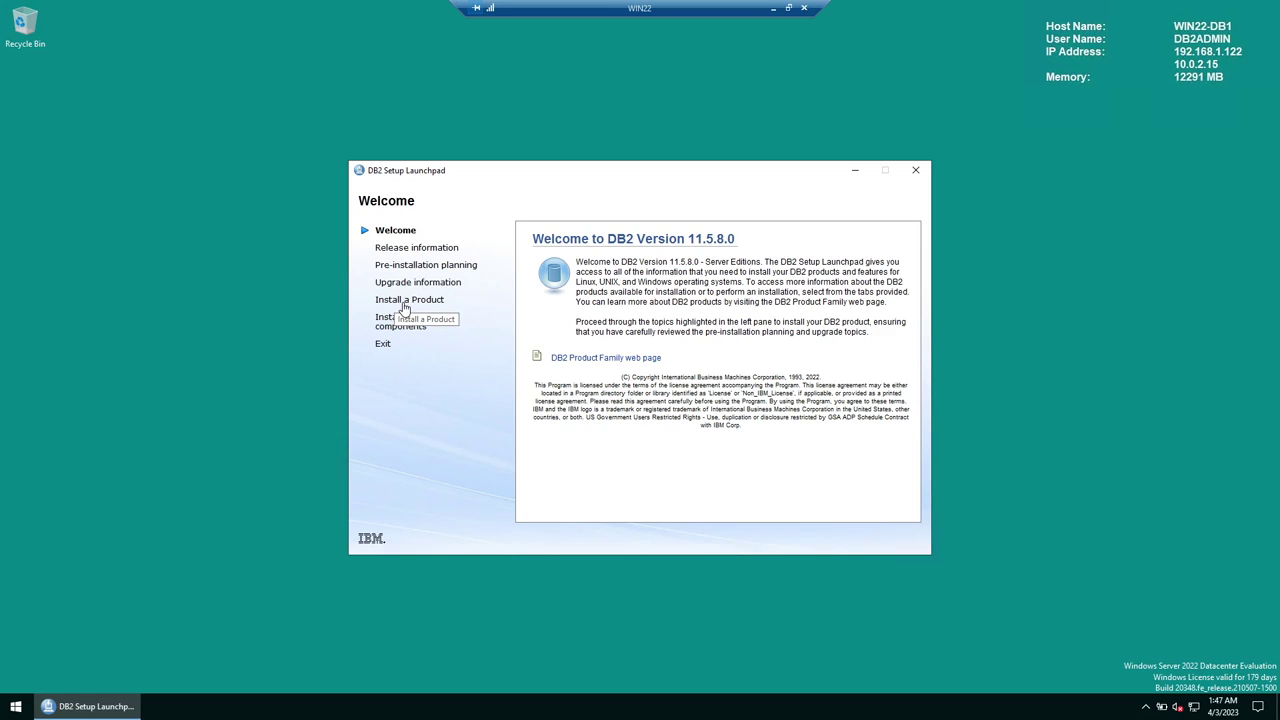
pyautogui.click(400, 307)
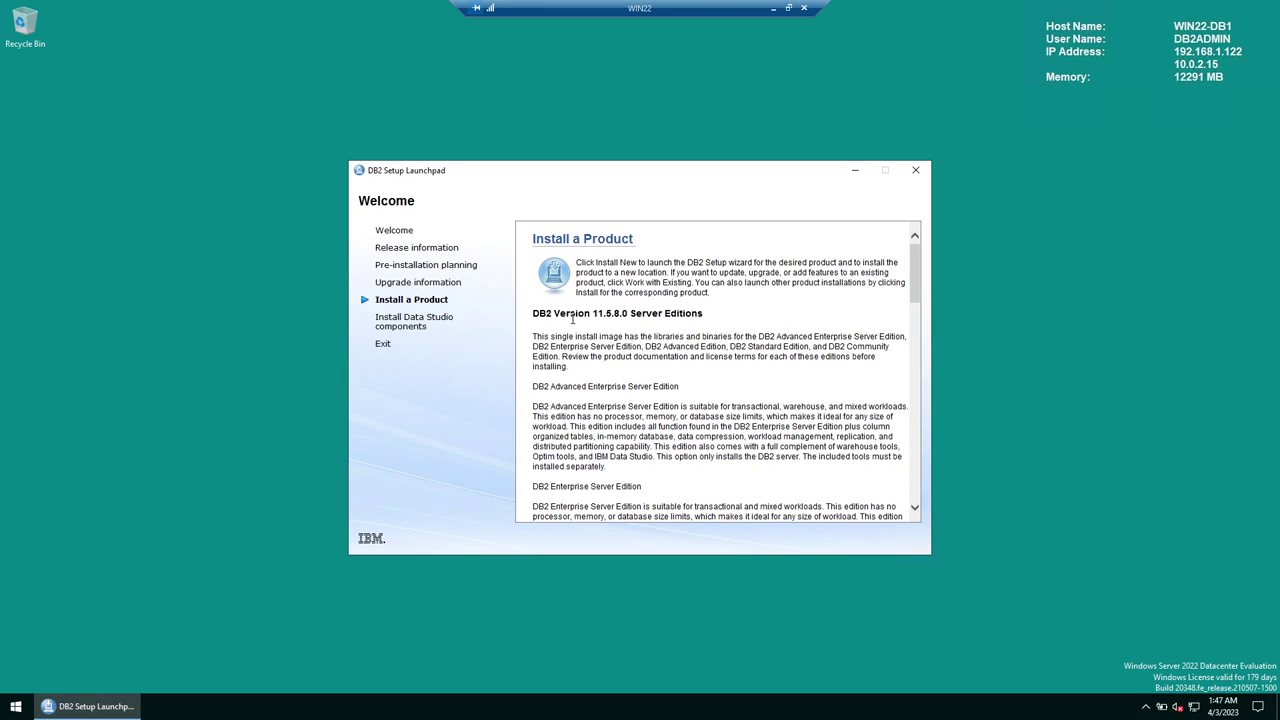
# Choose Install New for Db2 Community Edition in the Launchpad to start the DB2 Server Edition wizard
pyautogui.moveTo(554, 314); pyautogui.dragTo(704, 315)
pyautogui.scroll(-3, 687, 347)
pyautogui.scroll(-15, 687, 347)
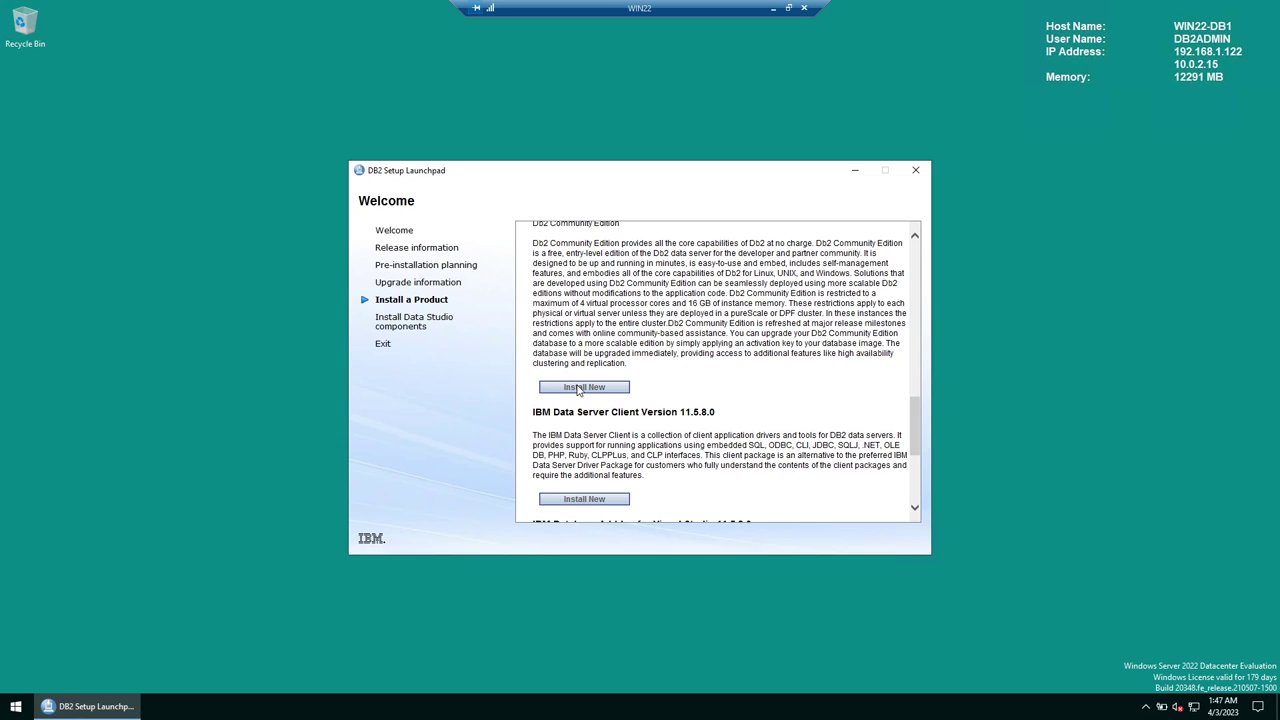
pyautogui.click(577, 389)
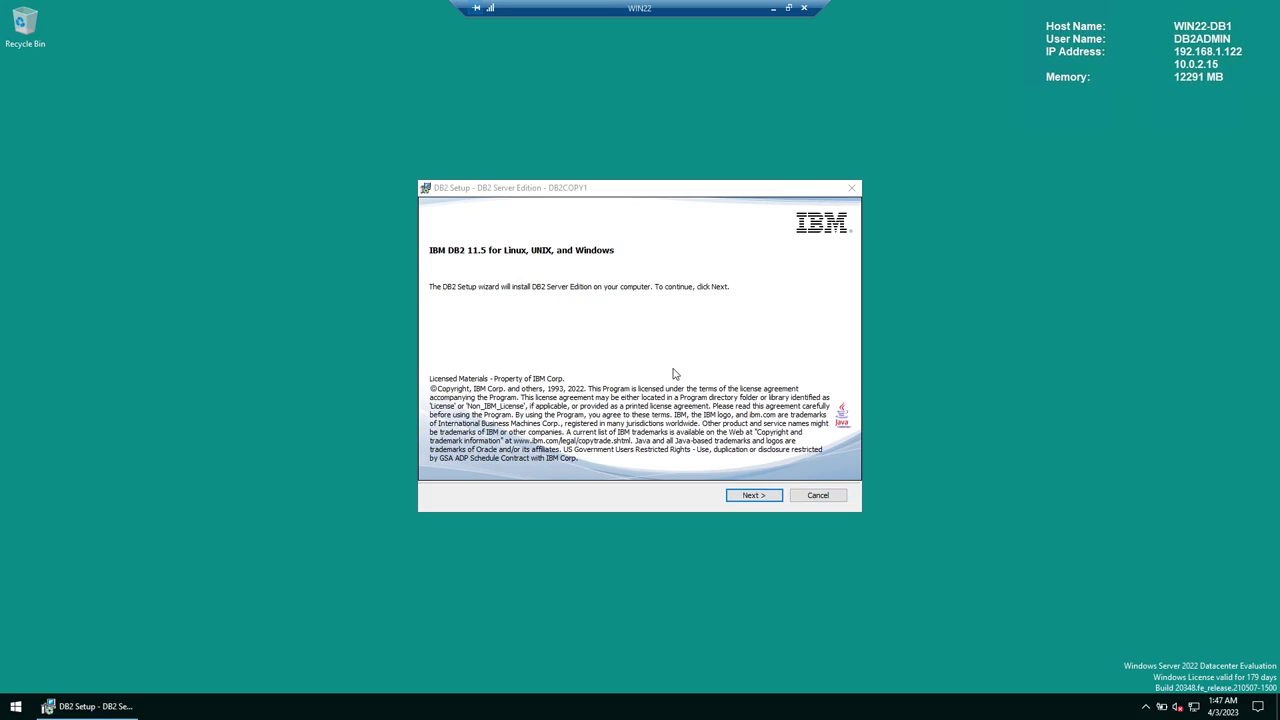
# Pass the welcome page and accept both the IBM and non-IBM license terms
pyautogui.click(744, 496)
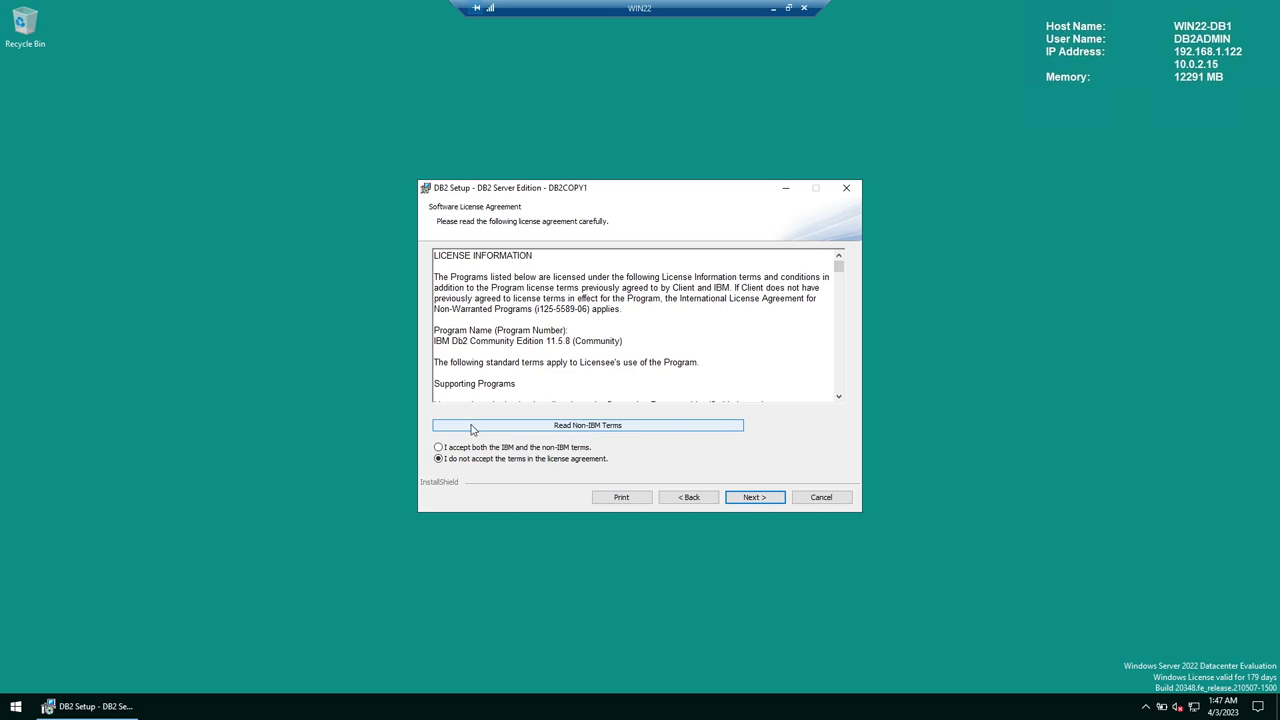
pyautogui.click(483, 448)
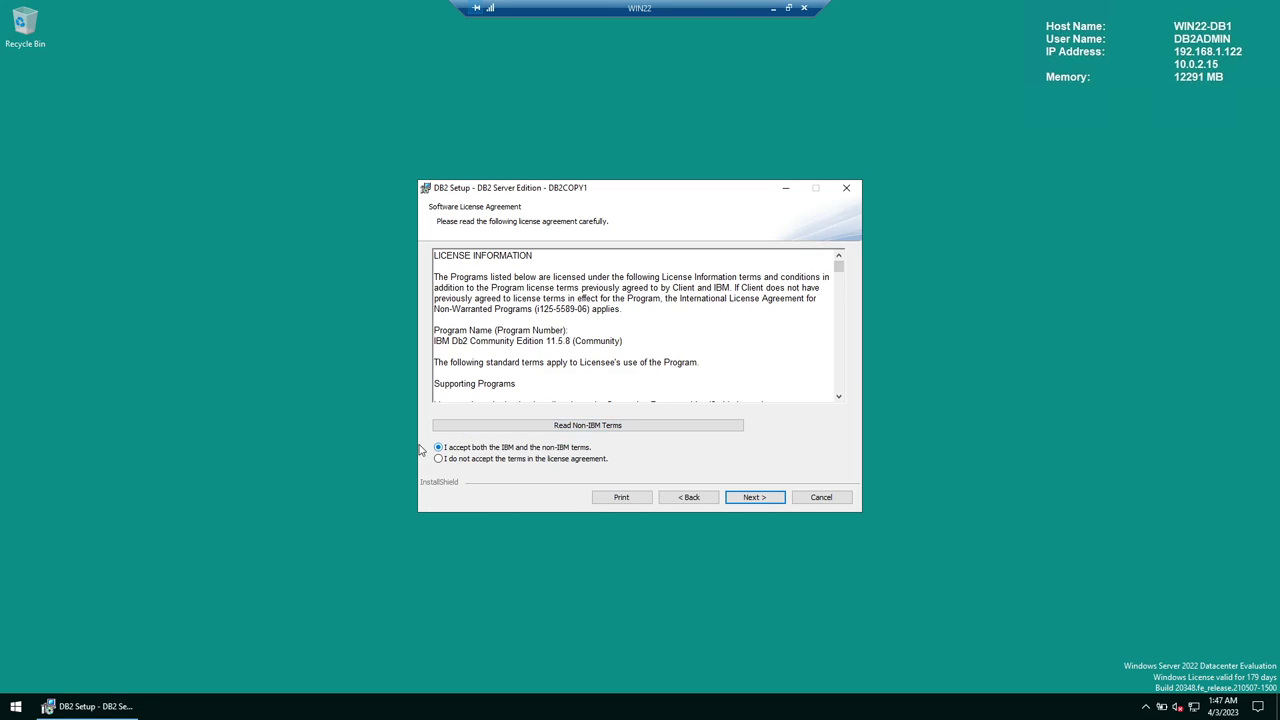
pyautogui.click(743, 500)
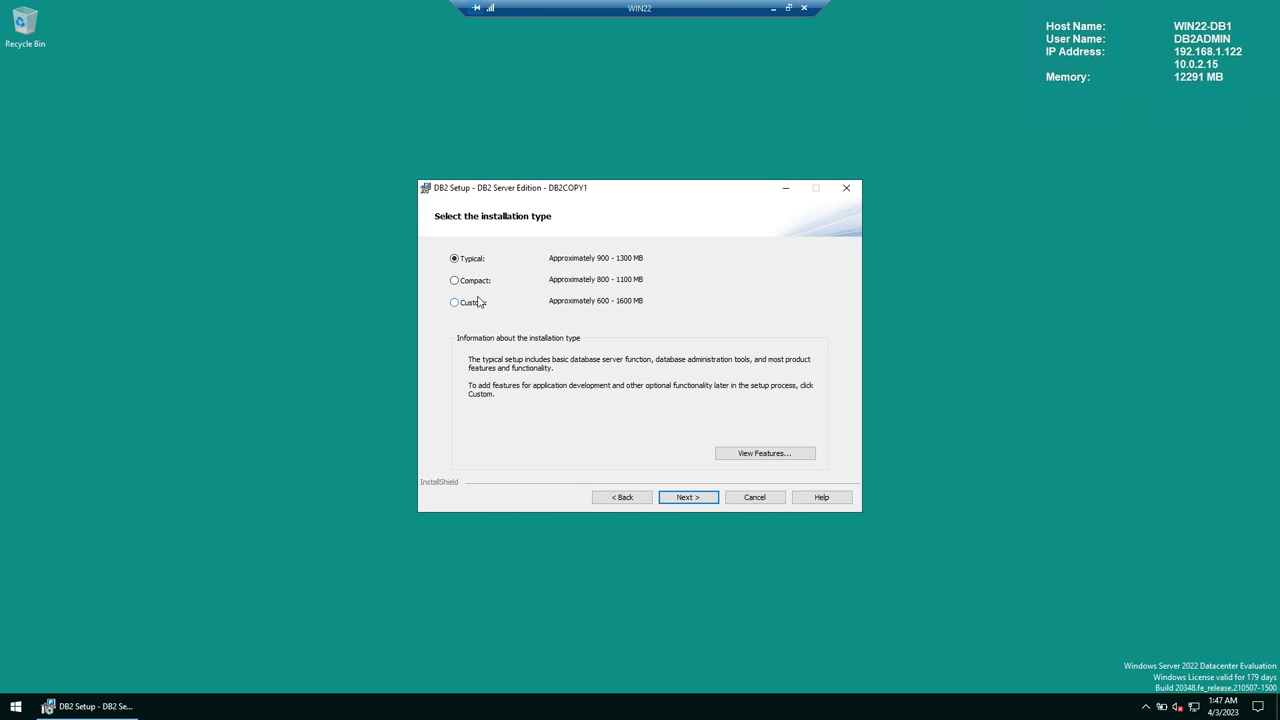
# Compare the Compact and Custom installation types, then keep Typical and continue
pyautogui.click(474, 286)
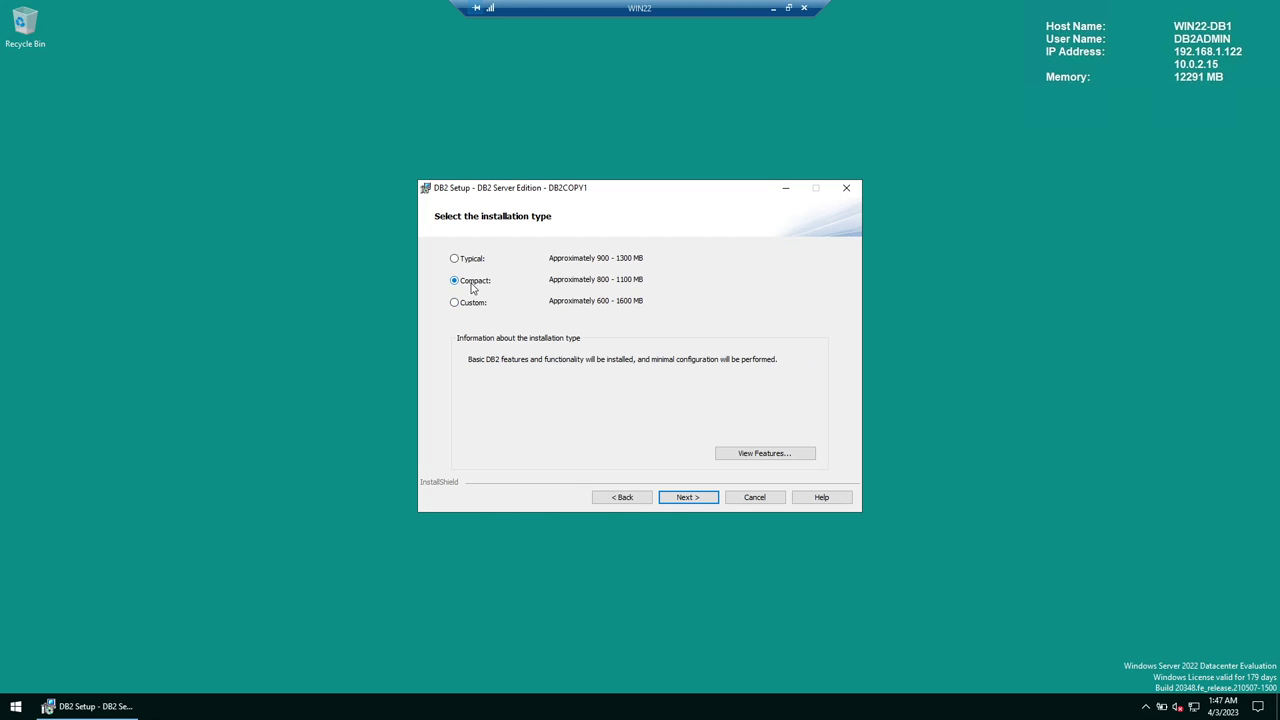
pyautogui.click(467, 263)
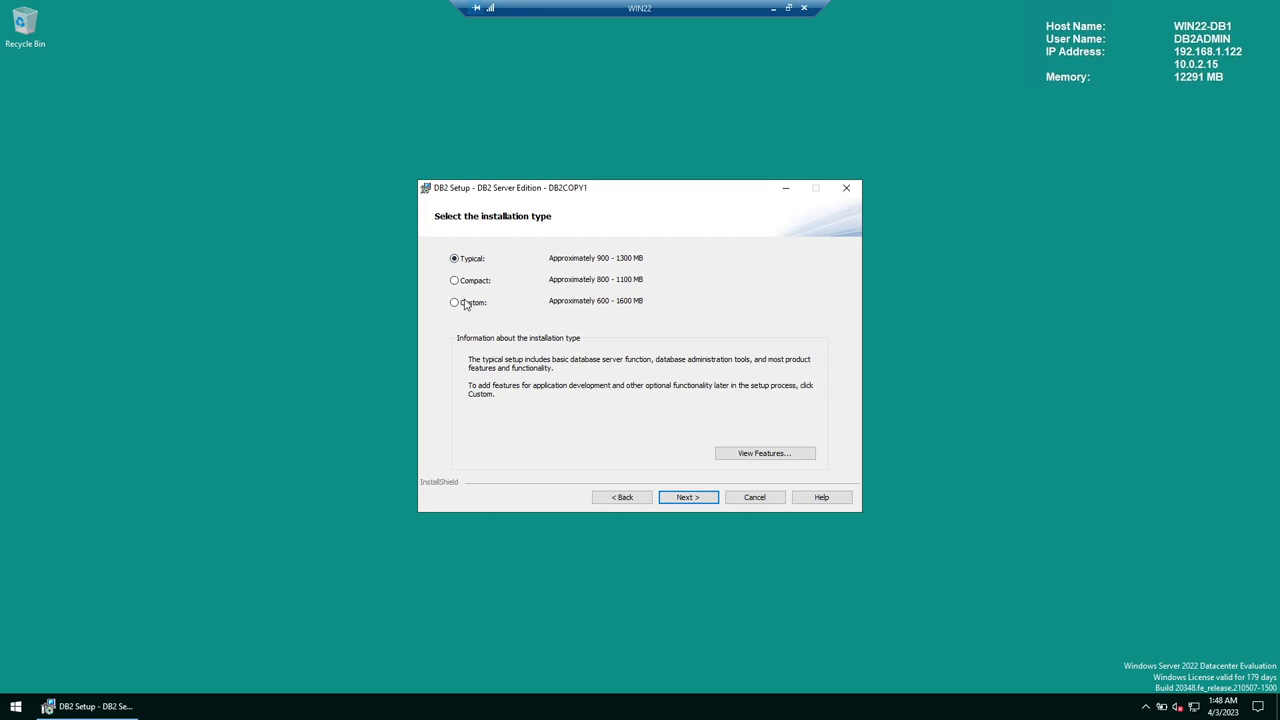
pyautogui.click(465, 306)
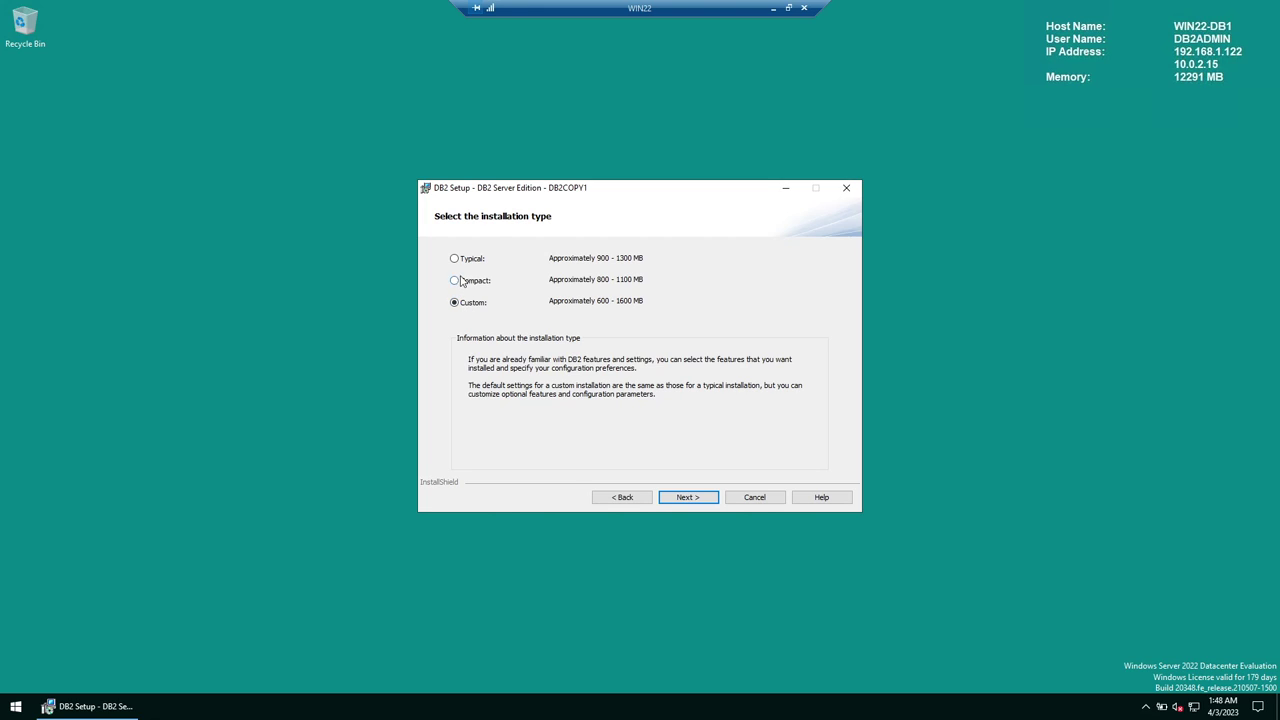
pyautogui.click(457, 263)
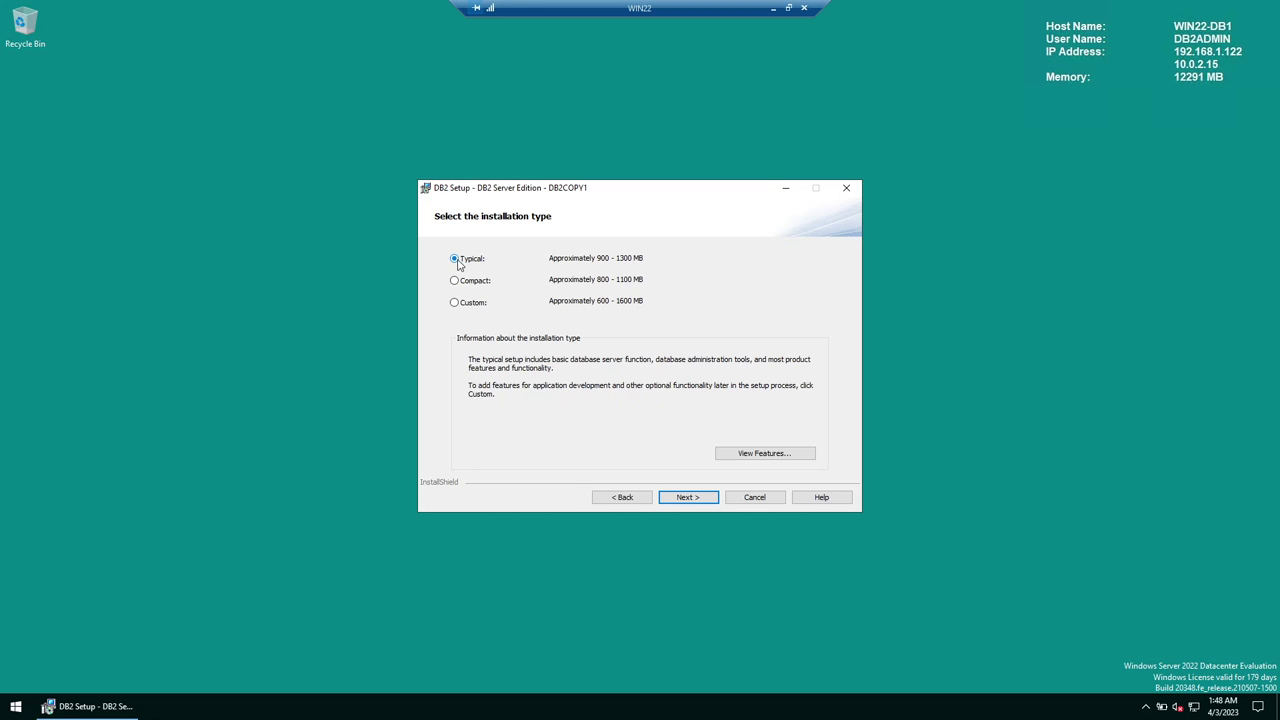
pyautogui.click(701, 498)
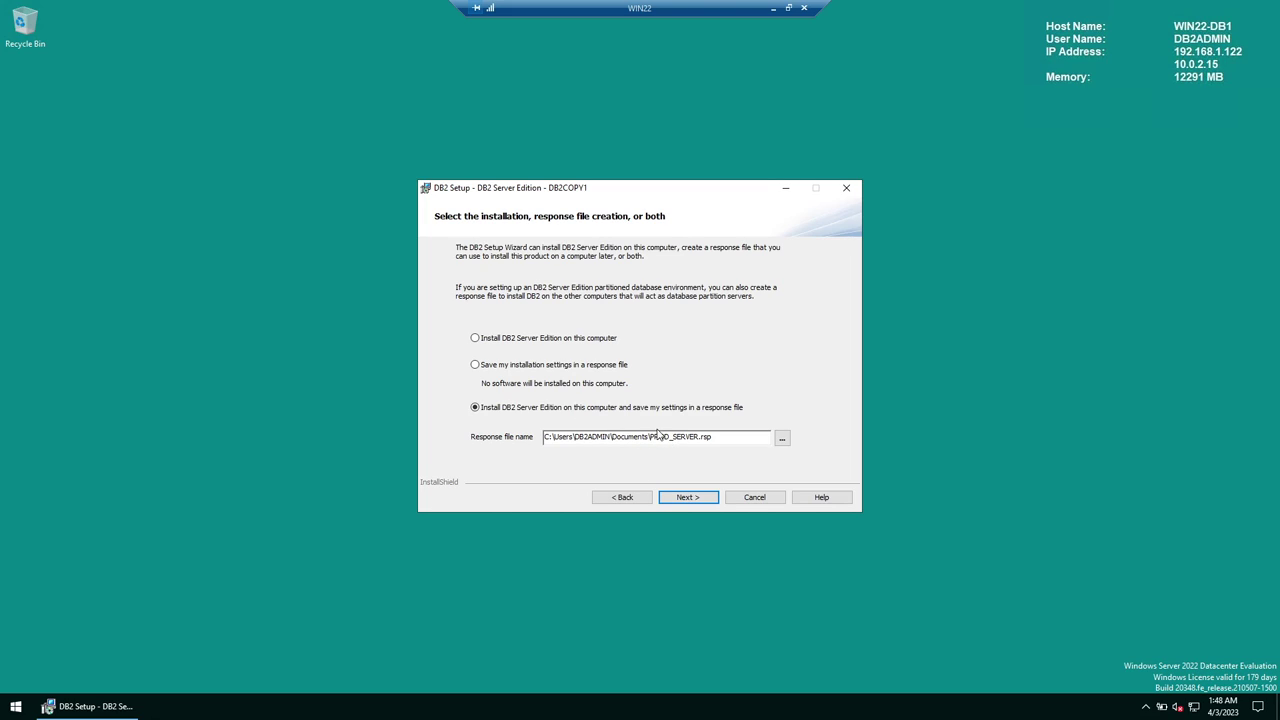
# Choose to install on this computer and save settings to the PROD_SERVER.rsp response file
pyautogui.click(545, 340)
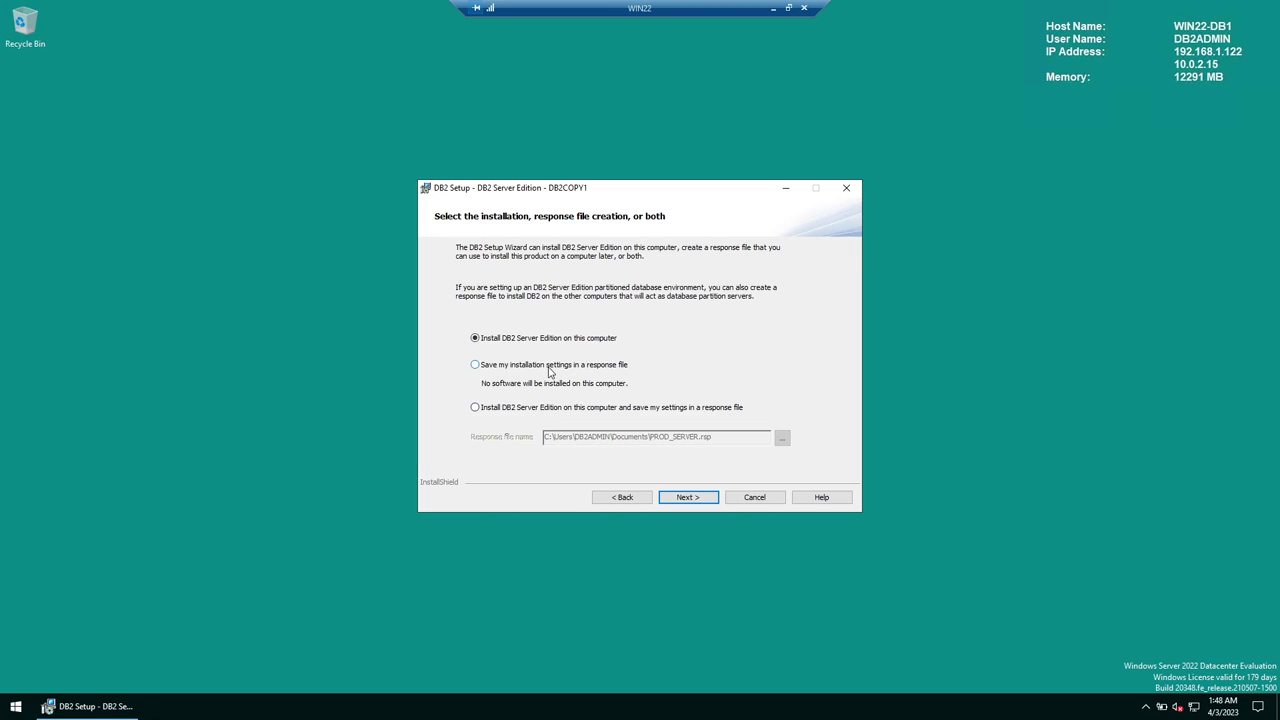
pyautogui.click(548, 368)
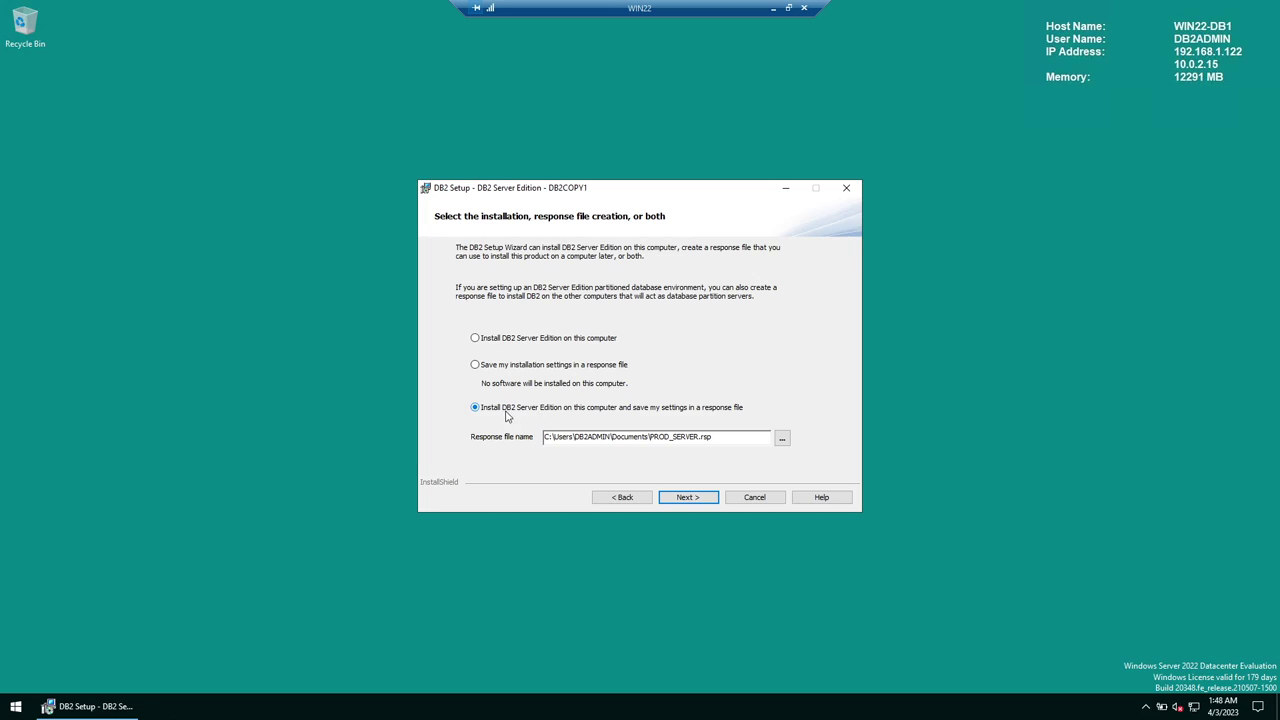
pyautogui.click(684, 498)
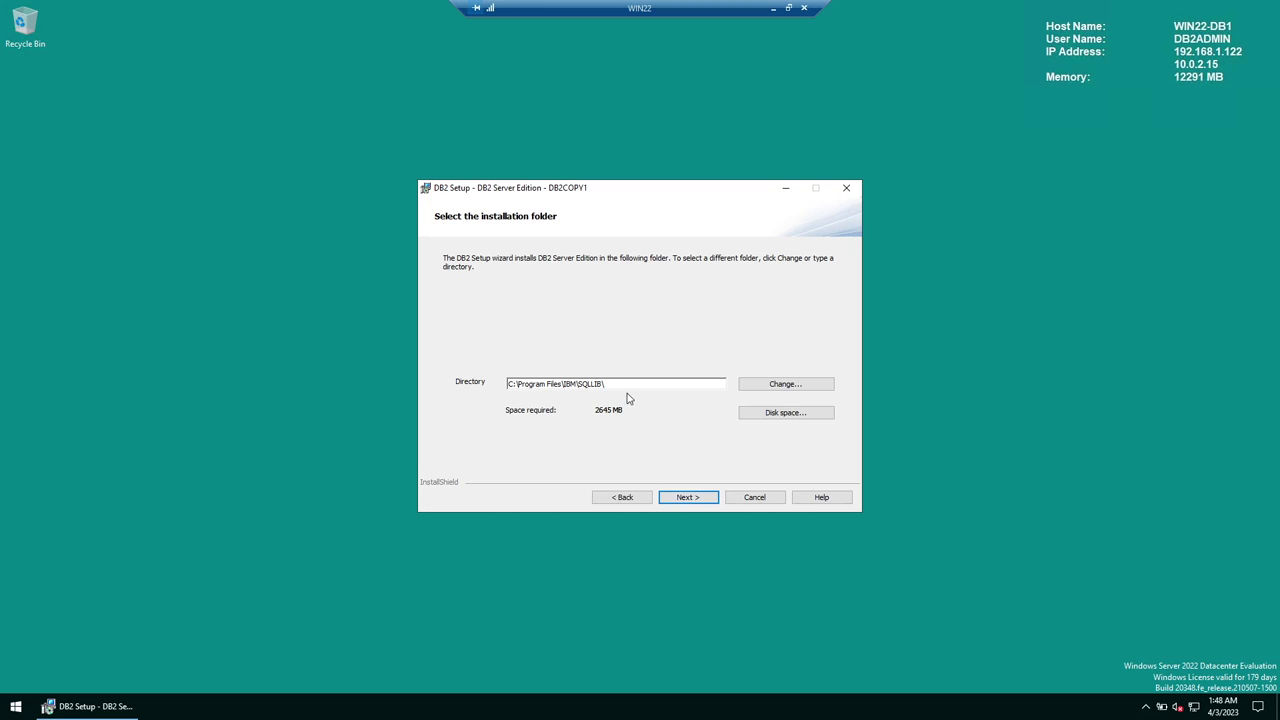
# Keep the default installation folder C:\Program Files\IBM\SQLLIB\
pyautogui.moveTo(628, 384); pyautogui.dragTo(497, 386)
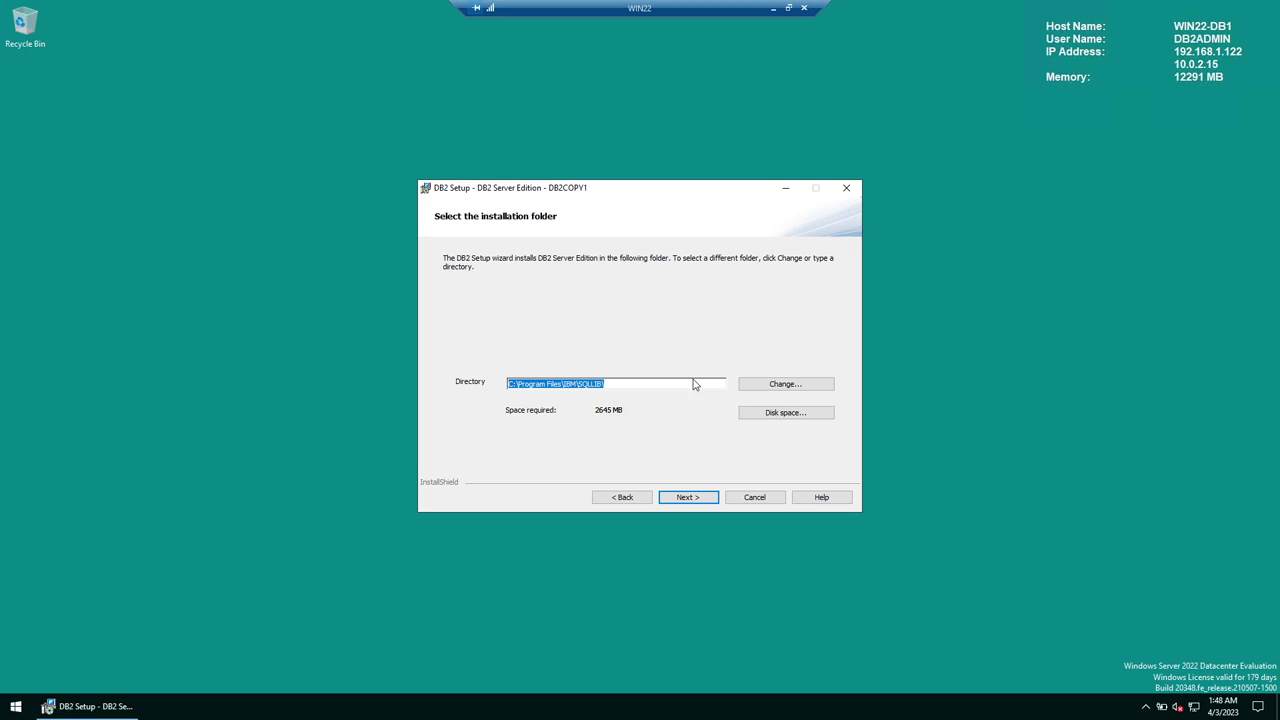
pyautogui.click(683, 381)
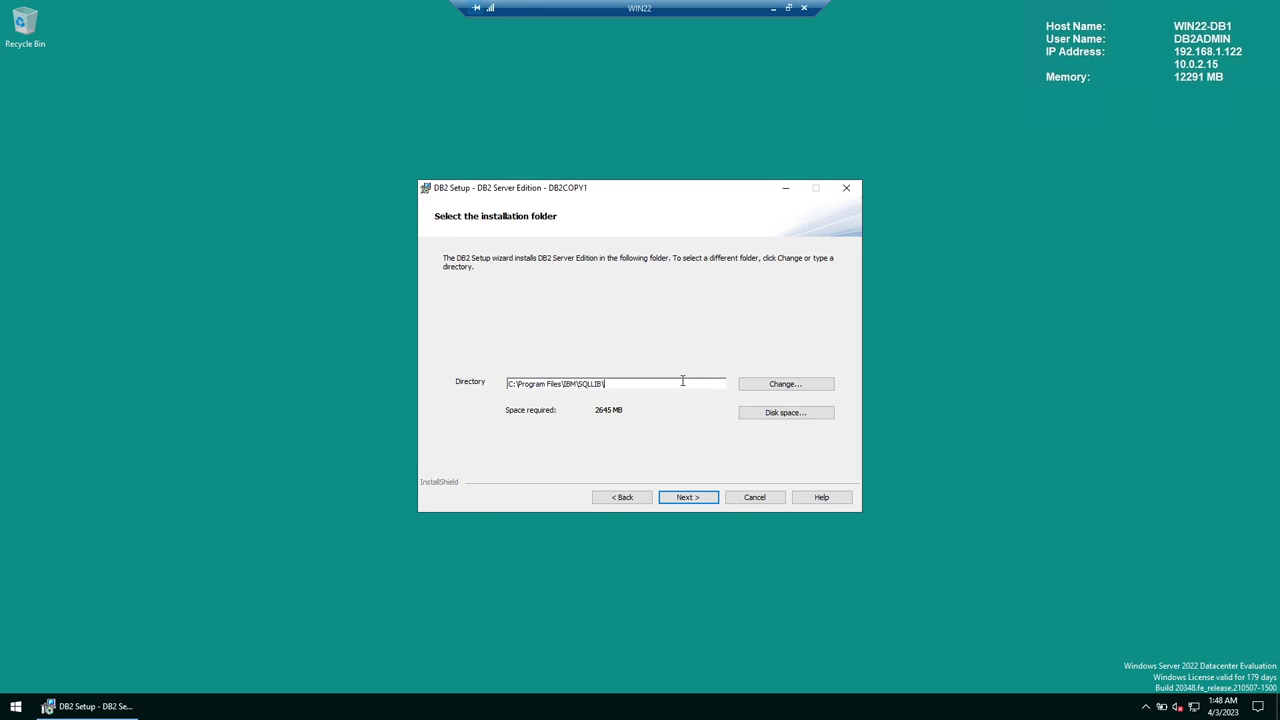
pyautogui.click(694, 497)
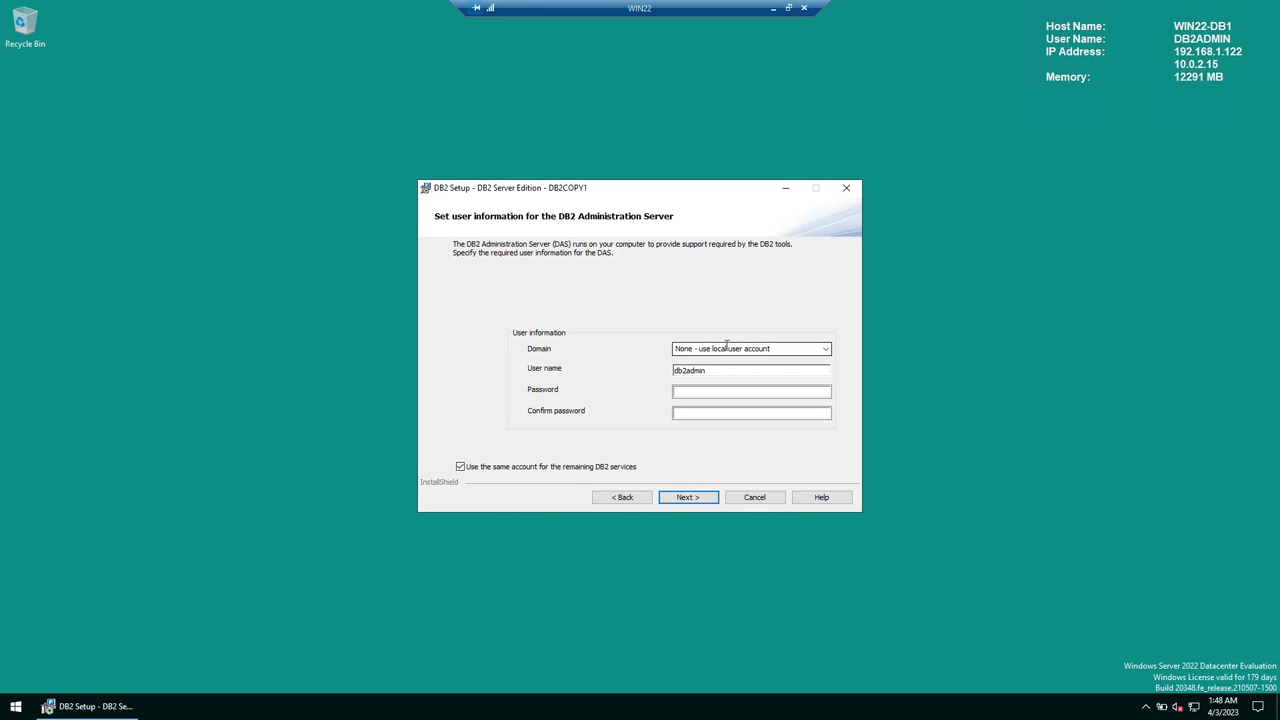
# Give the DB2 Administration Server a local user account (Domain: None) and enter and confirm its password
pyautogui.click(822, 349)
pyautogui.click(808, 361)
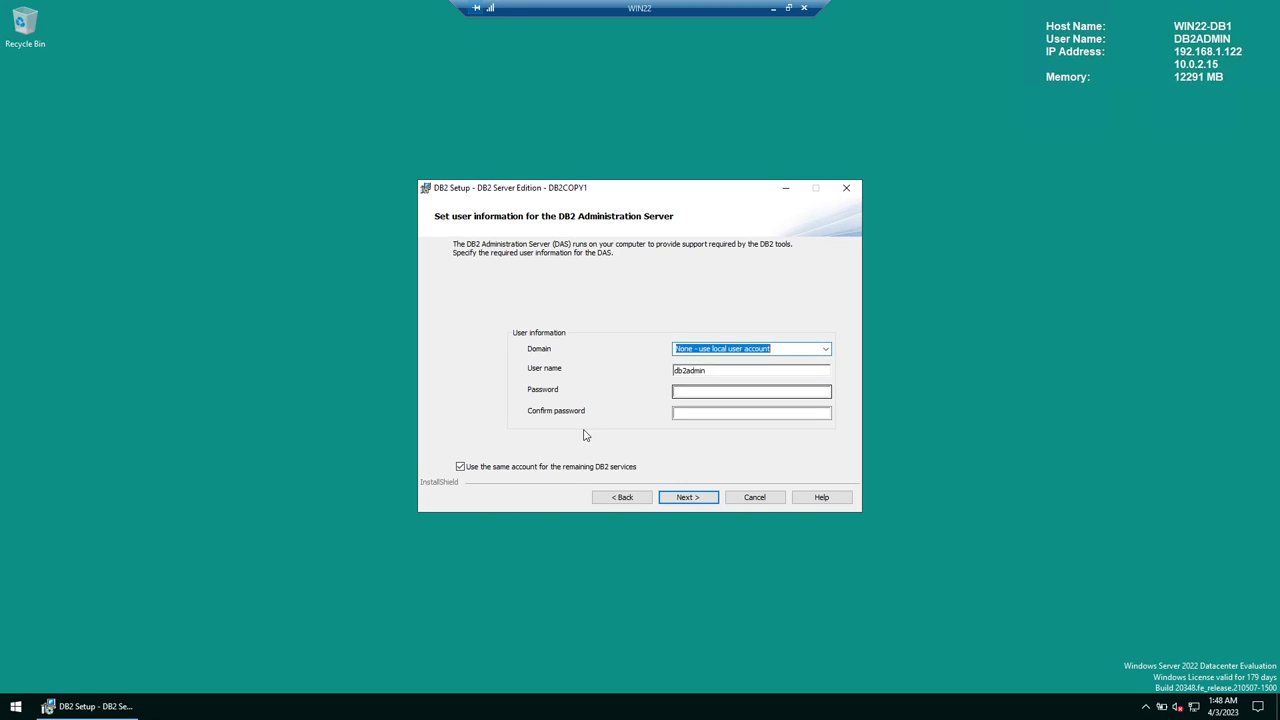
pyautogui.click(708, 390)
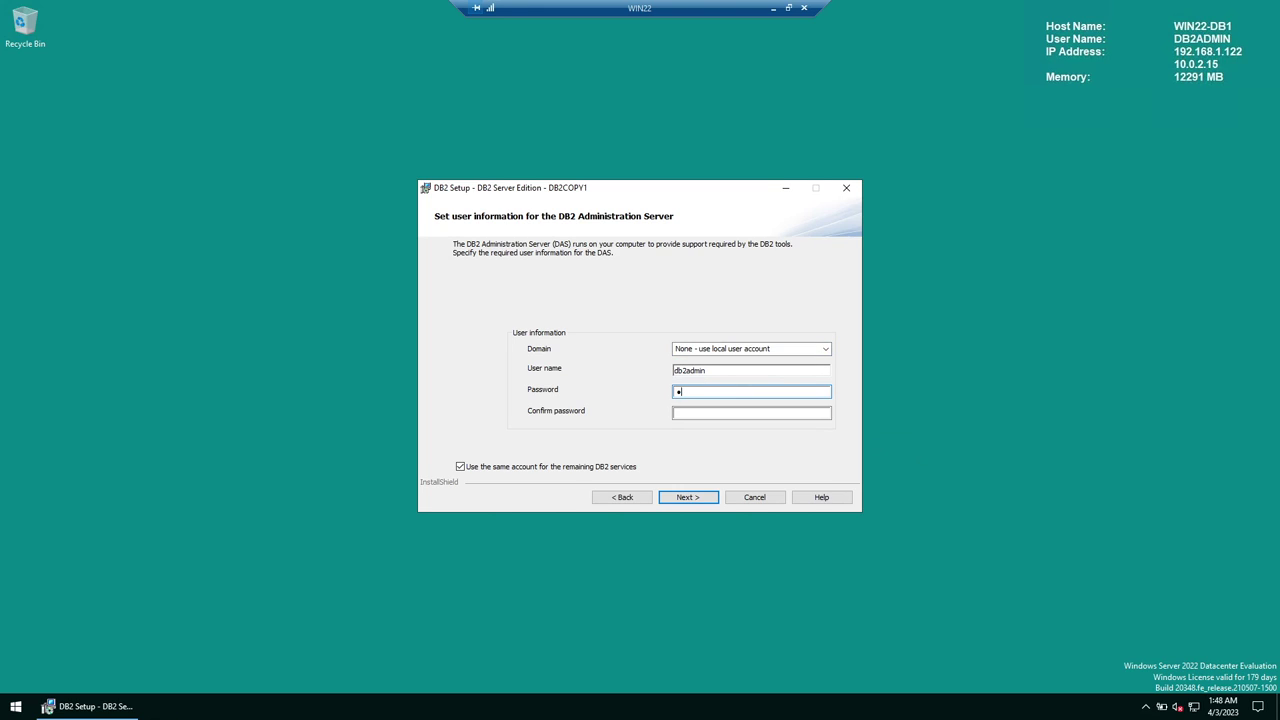
pyautogui.press('Tab')
pyautogui.click(699, 503)
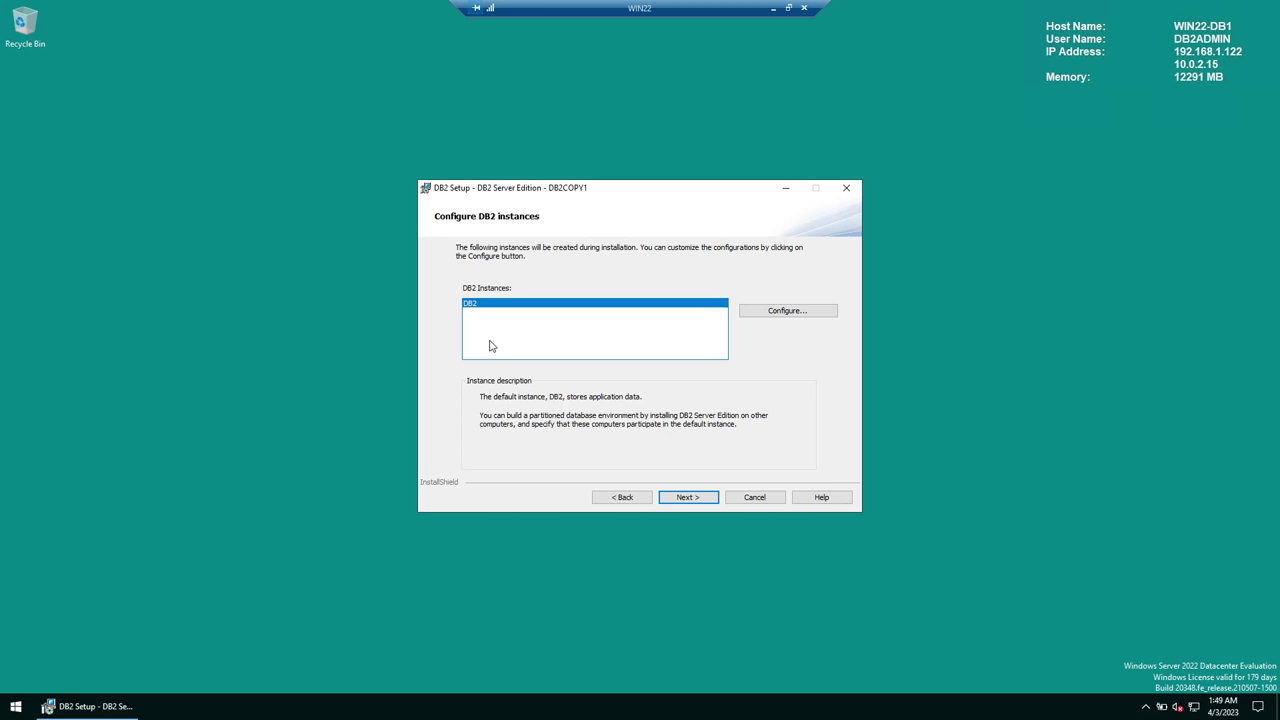
# Keep the default DB2 instance and turn off DB2 notification setup
pyautogui.click(702, 497)
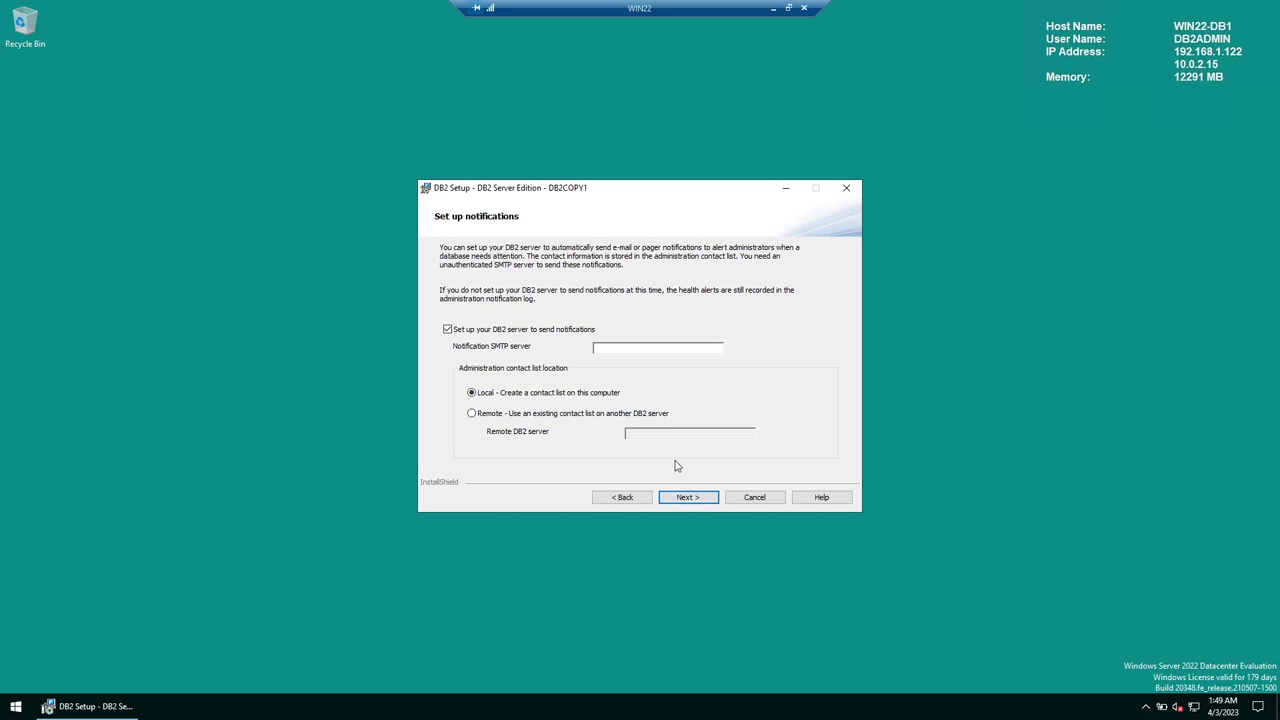
pyautogui.click(524, 334)
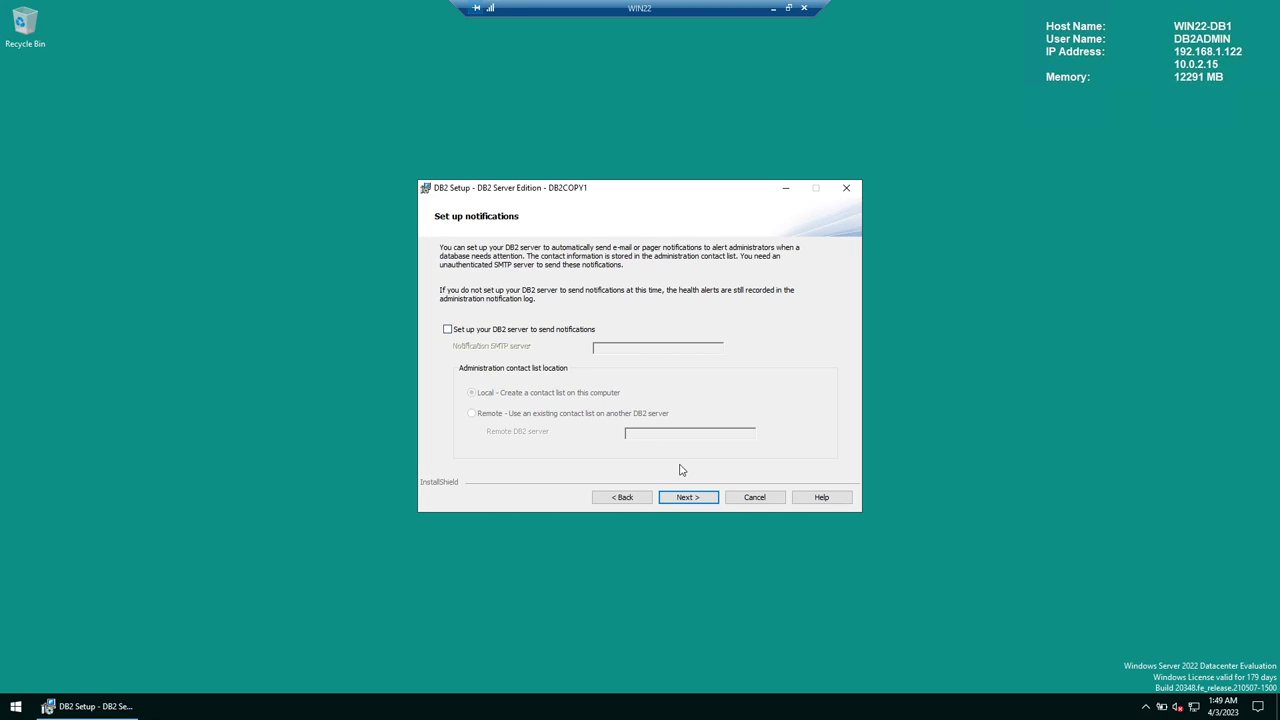
pyautogui.click(700, 497)
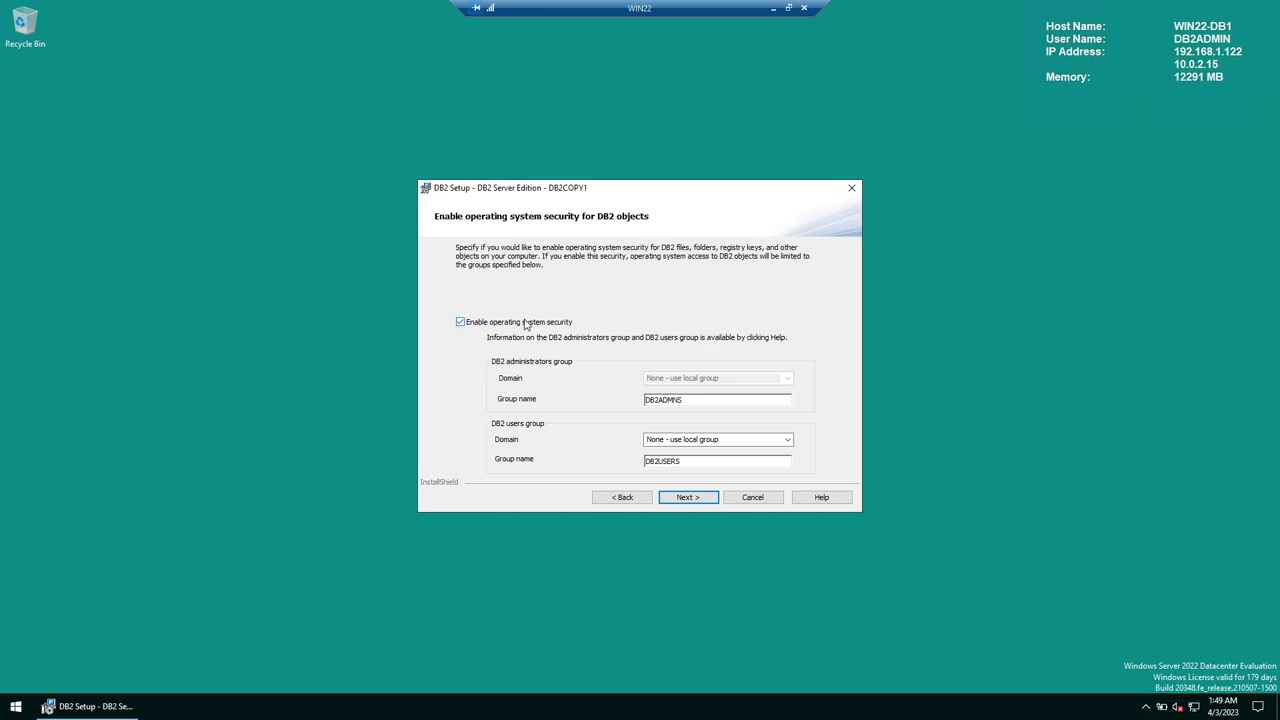
# Disable operating system security for DB2 objects and review the Current settings summary
pyautogui.click(525, 322)
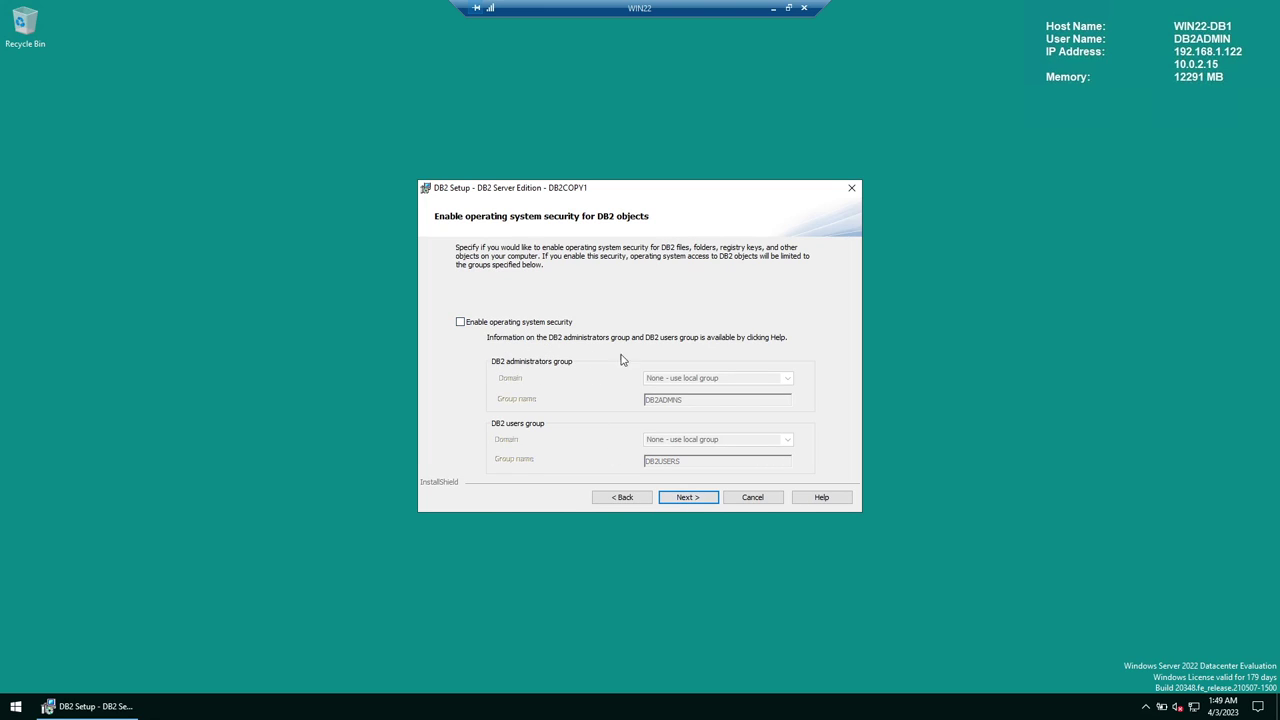
pyautogui.click(690, 497)
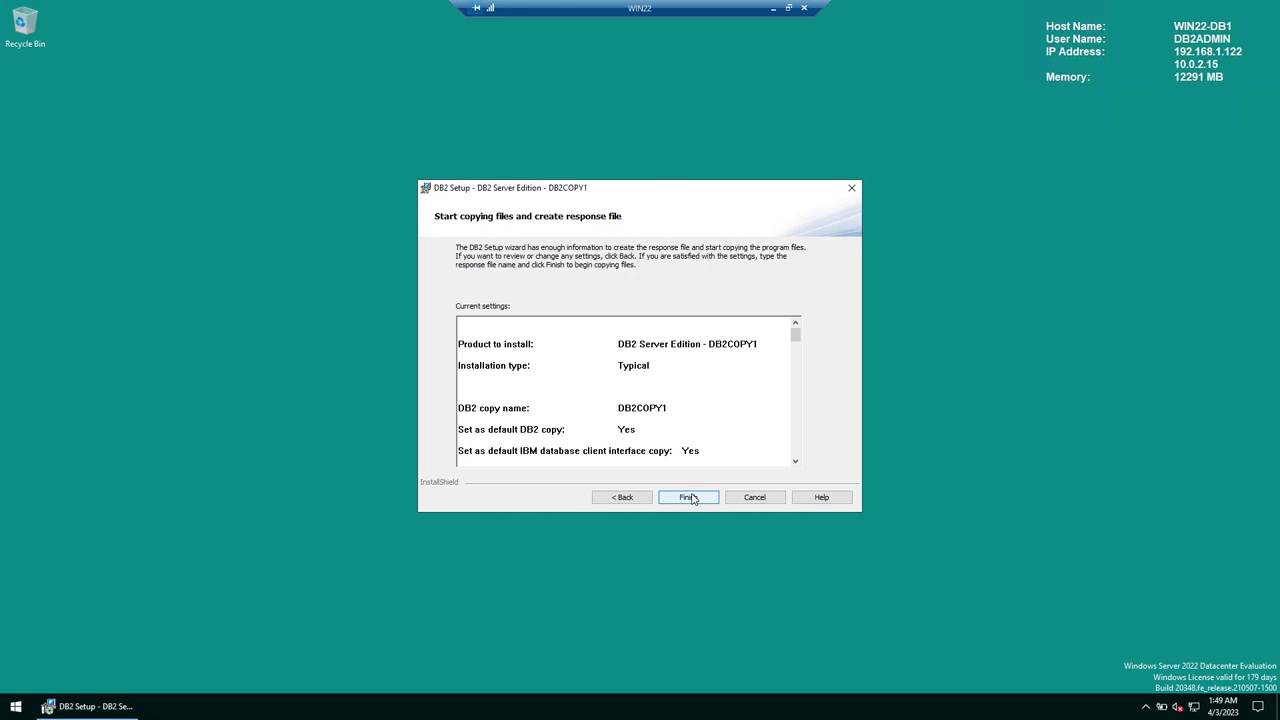
pyautogui.scroll(-8, 746, 420)
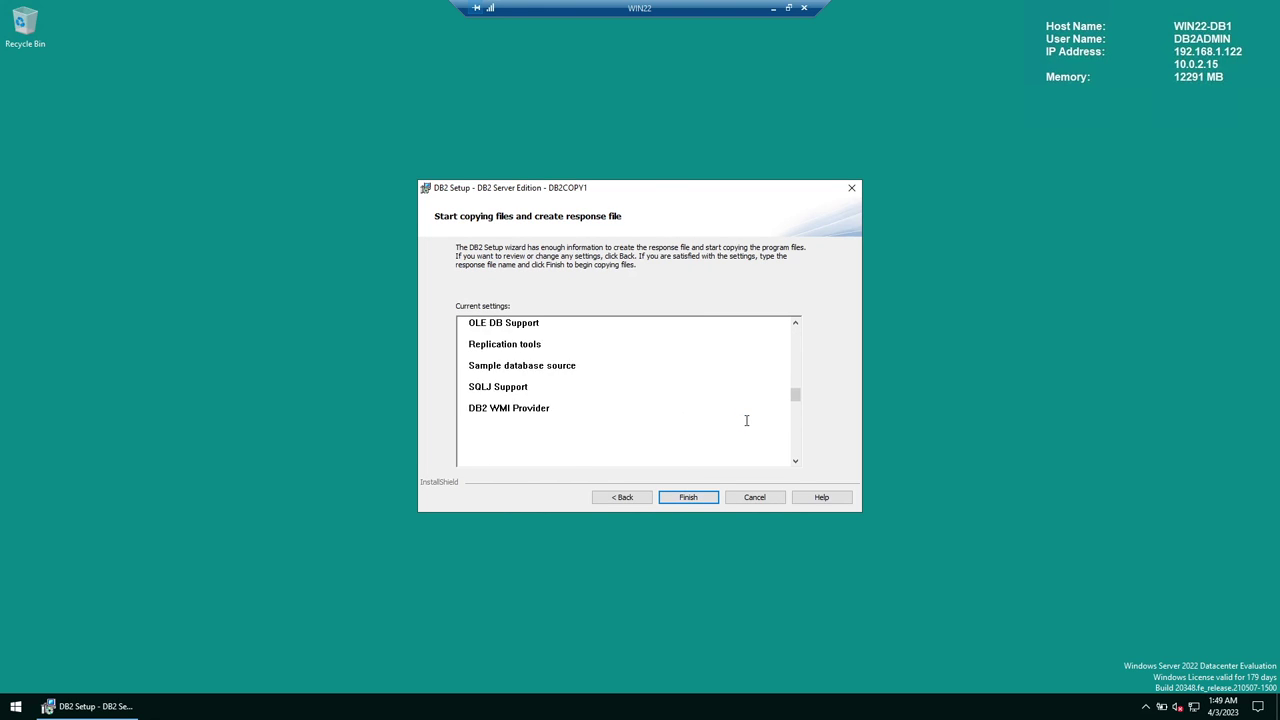
pyautogui.scroll(-10, 746, 420)
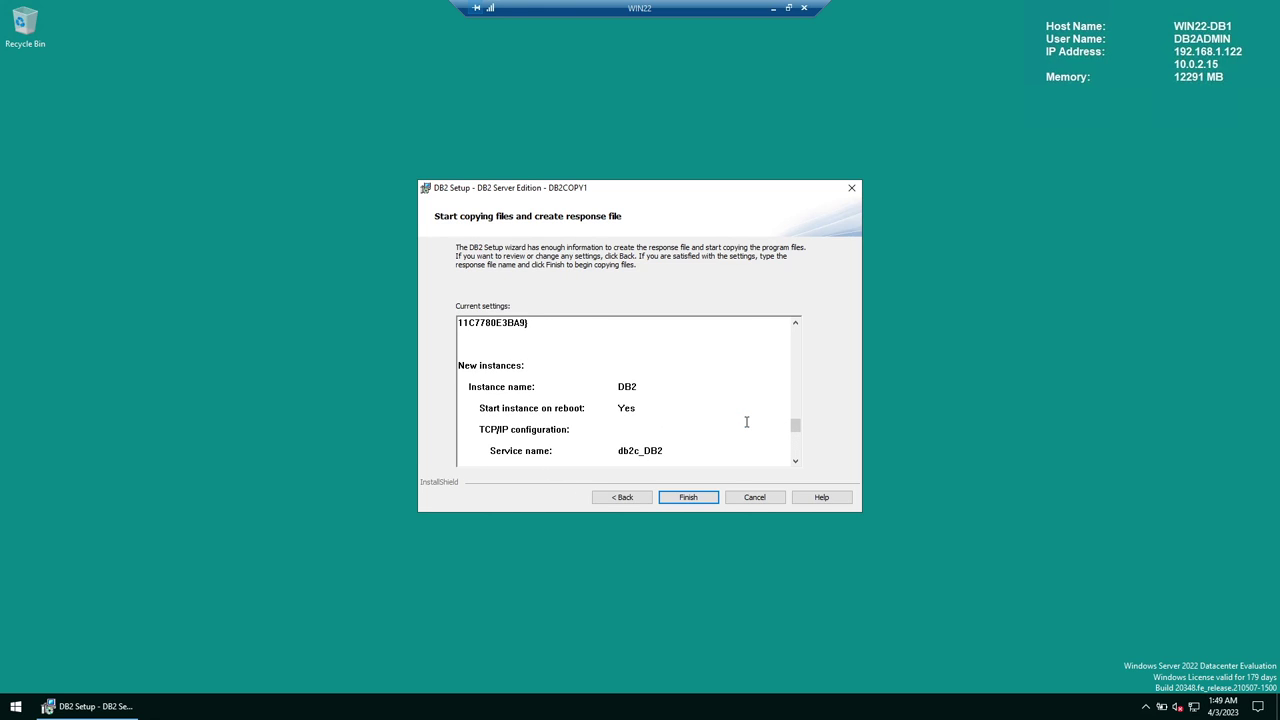
pyautogui.scroll(-2, 746, 421)
pyautogui.scroll(10, 746, 421)
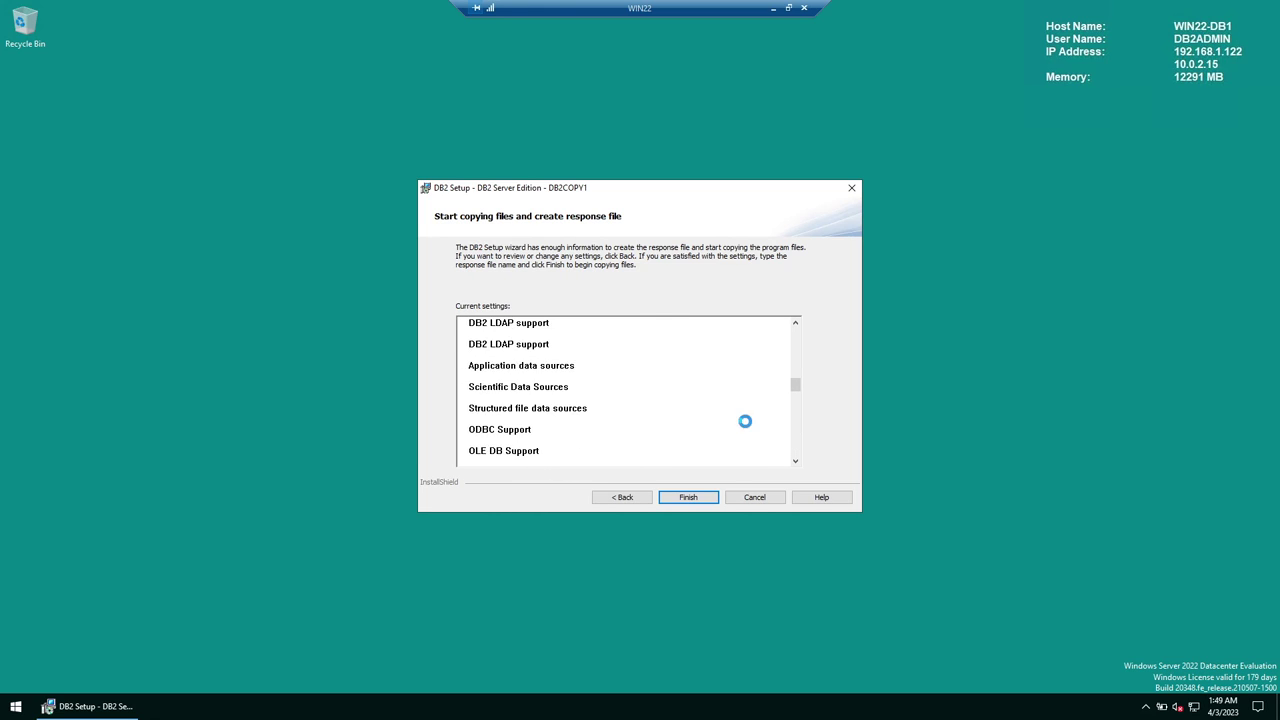
pyautogui.scroll(10, 745, 421)
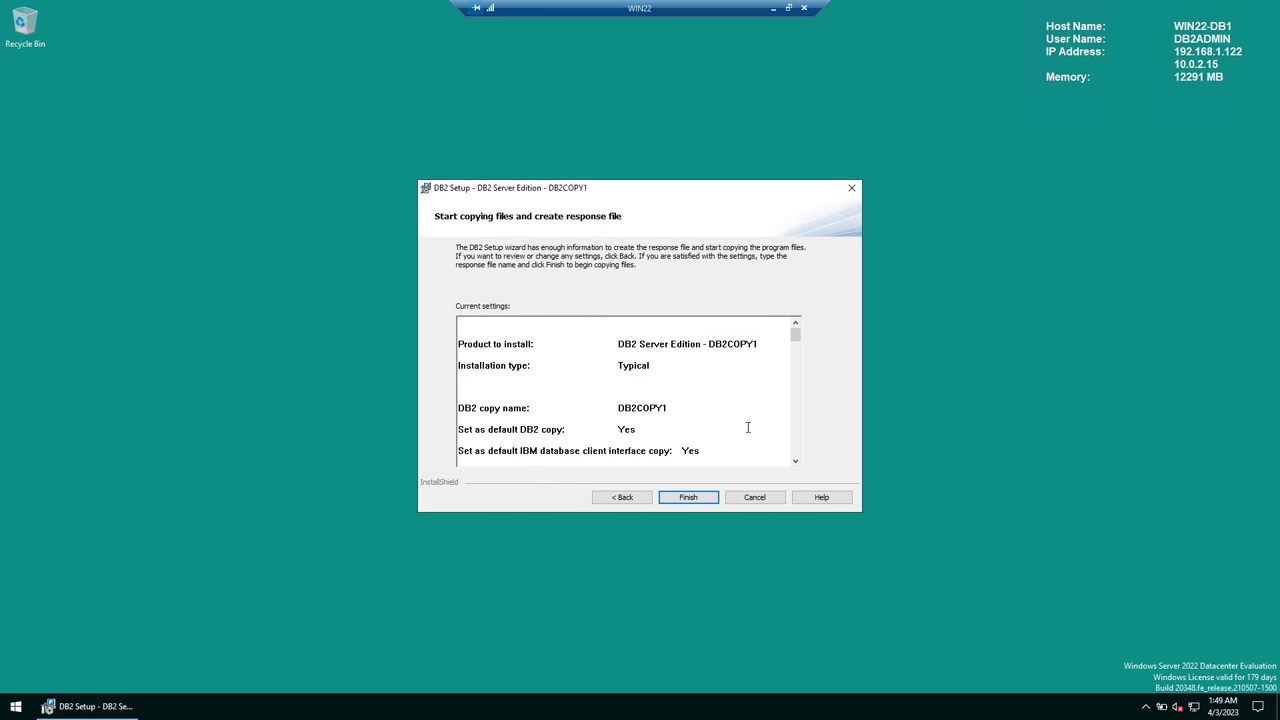
pyautogui.scroll(-8, 747, 427)
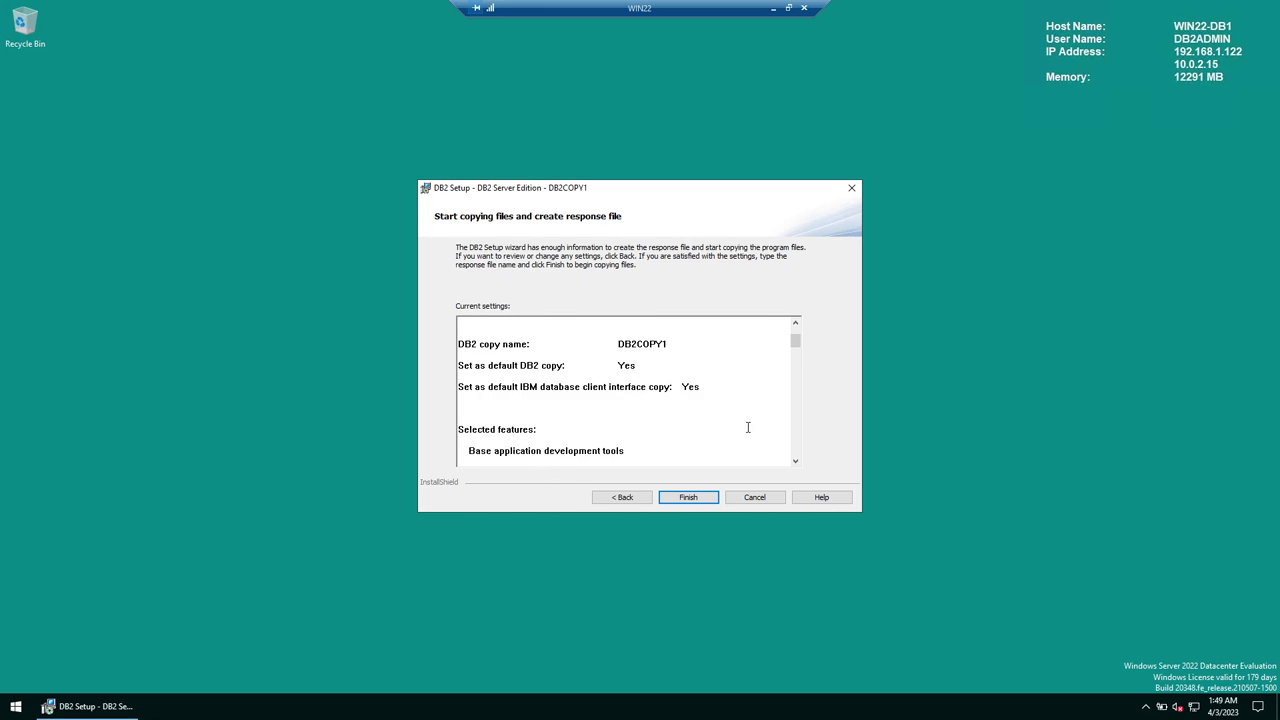
# Start copying files and wait for the DB2COPY1 installation to report Setup is complete
pyautogui.click(699, 505)
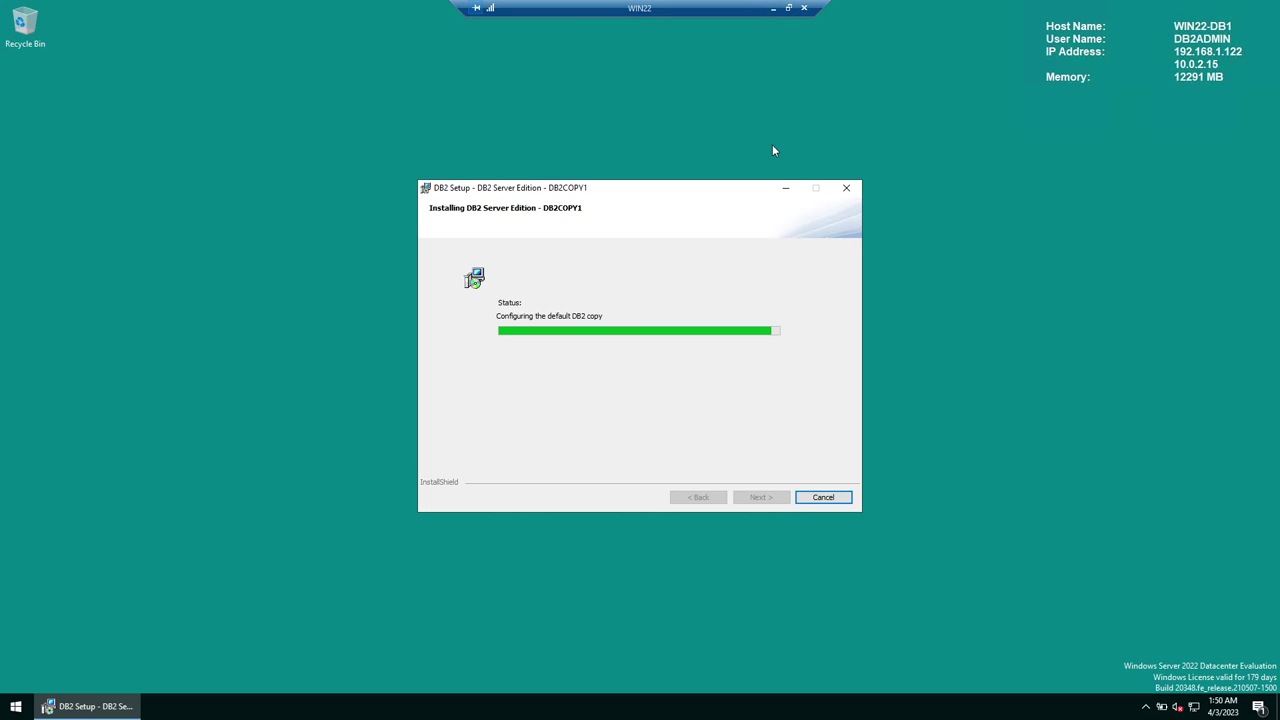
pyautogui.moveTo(719, 192); pyautogui.dragTo(727, 164)
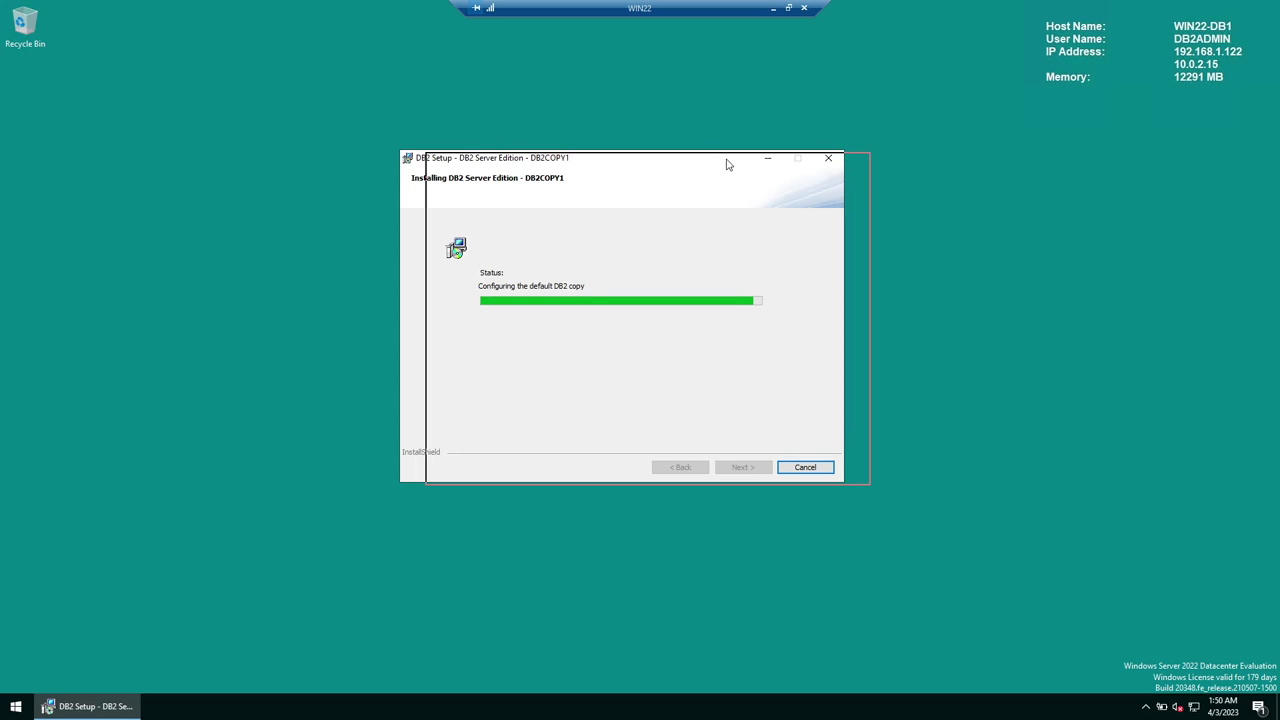
pyautogui.click(10, 710)
pyautogui.click(16, 549)
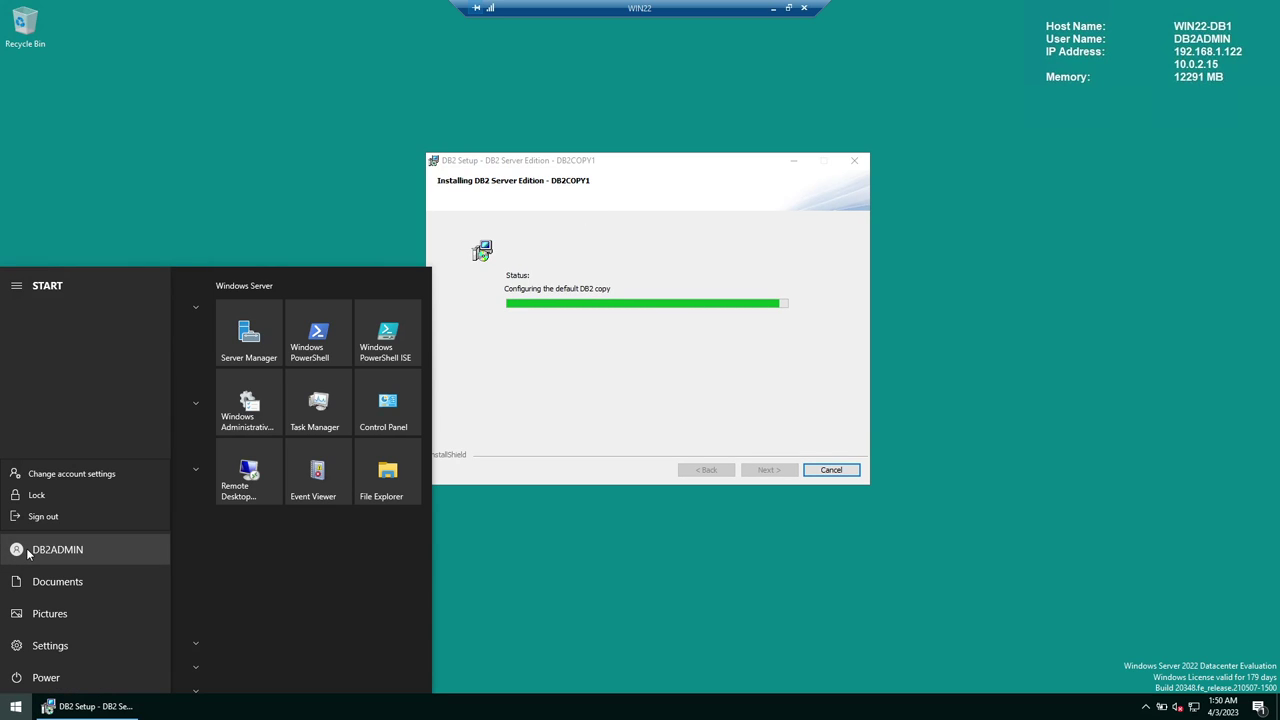
pyautogui.click(773, 8)
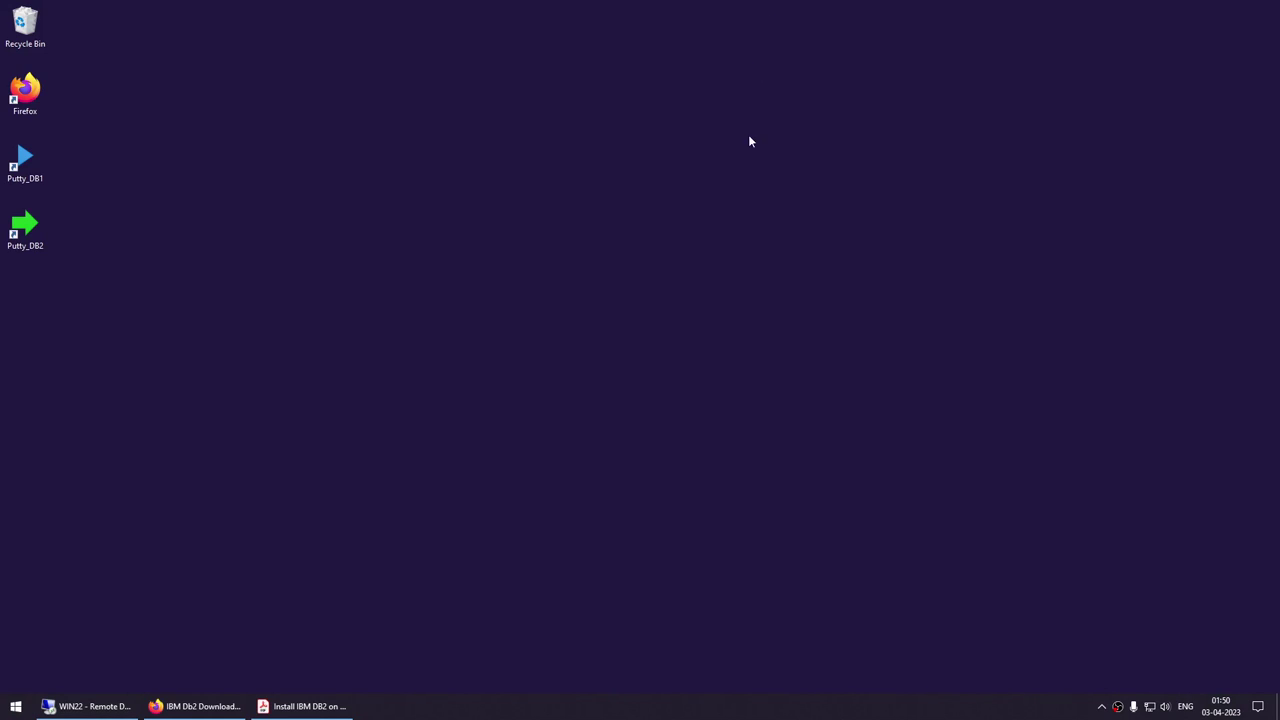
pyautogui.click(88, 706)
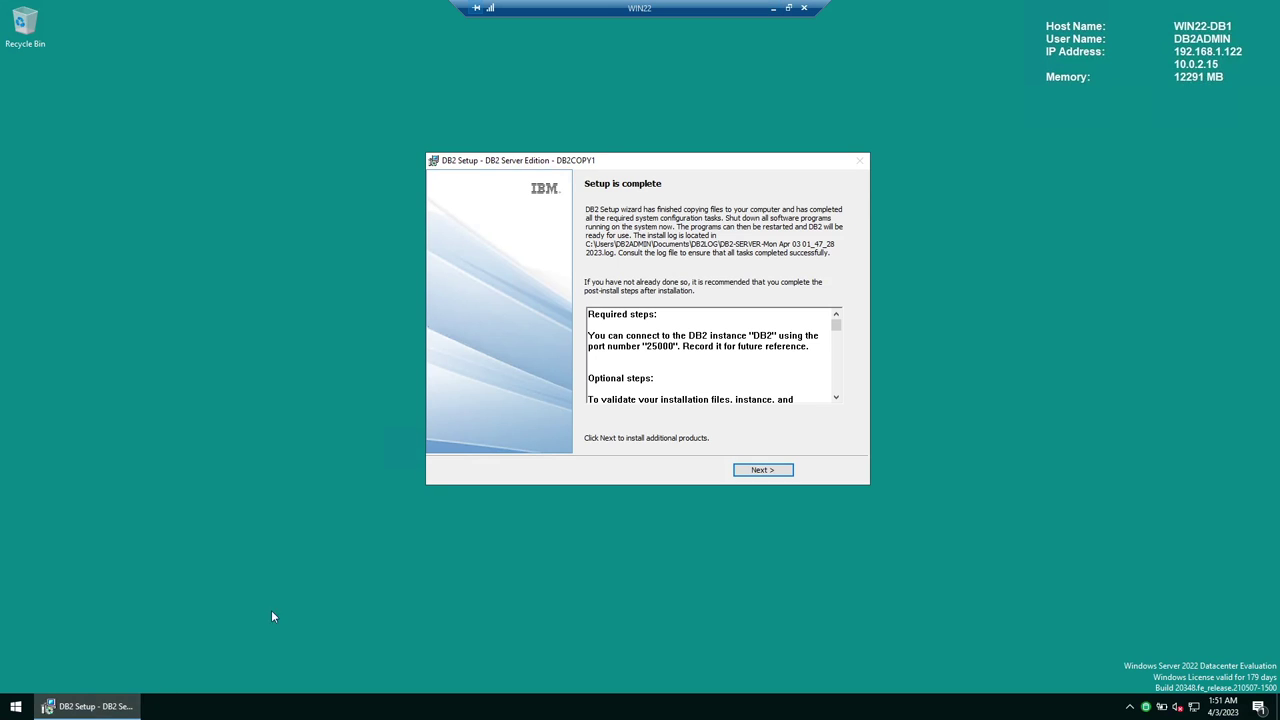
# Move past 'Setup is complete', finish the wizard, and close the DB2 First Steps window
pyautogui.click(772, 9)
pyautogui.click(88, 706)
pyautogui.click(763, 470)
pyautogui.click(764, 469)
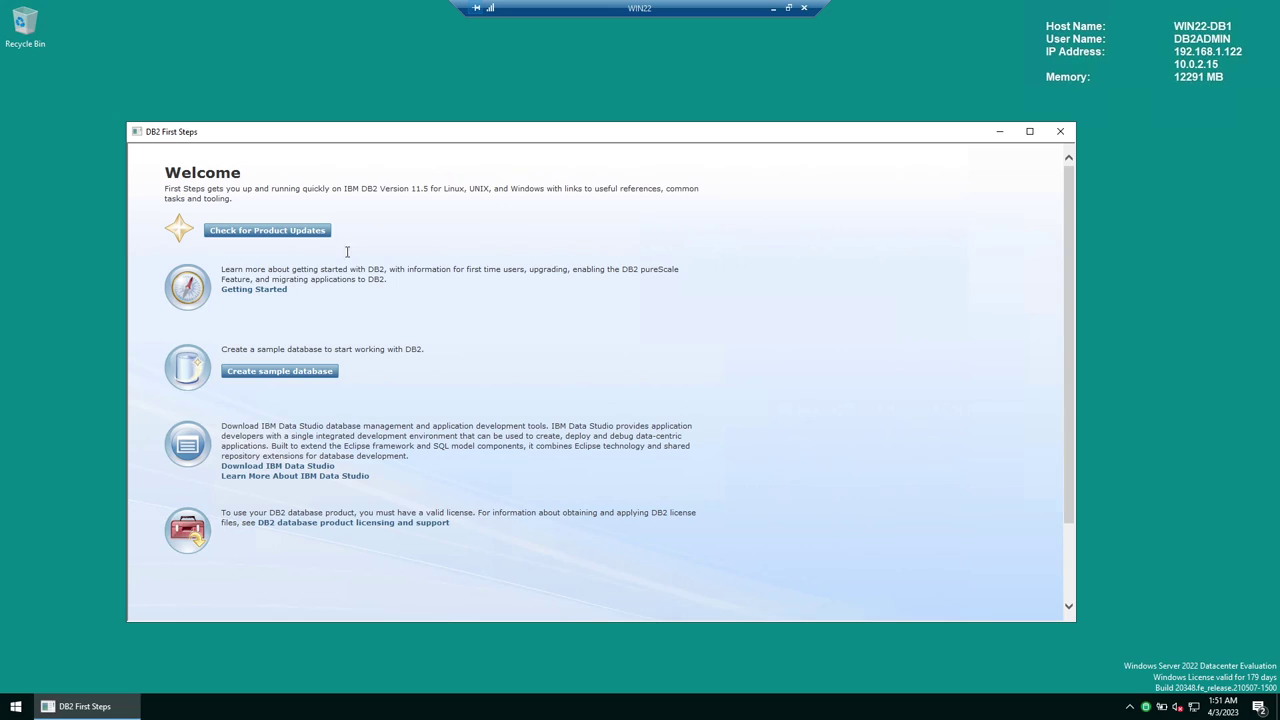
pyautogui.click(1060, 134)
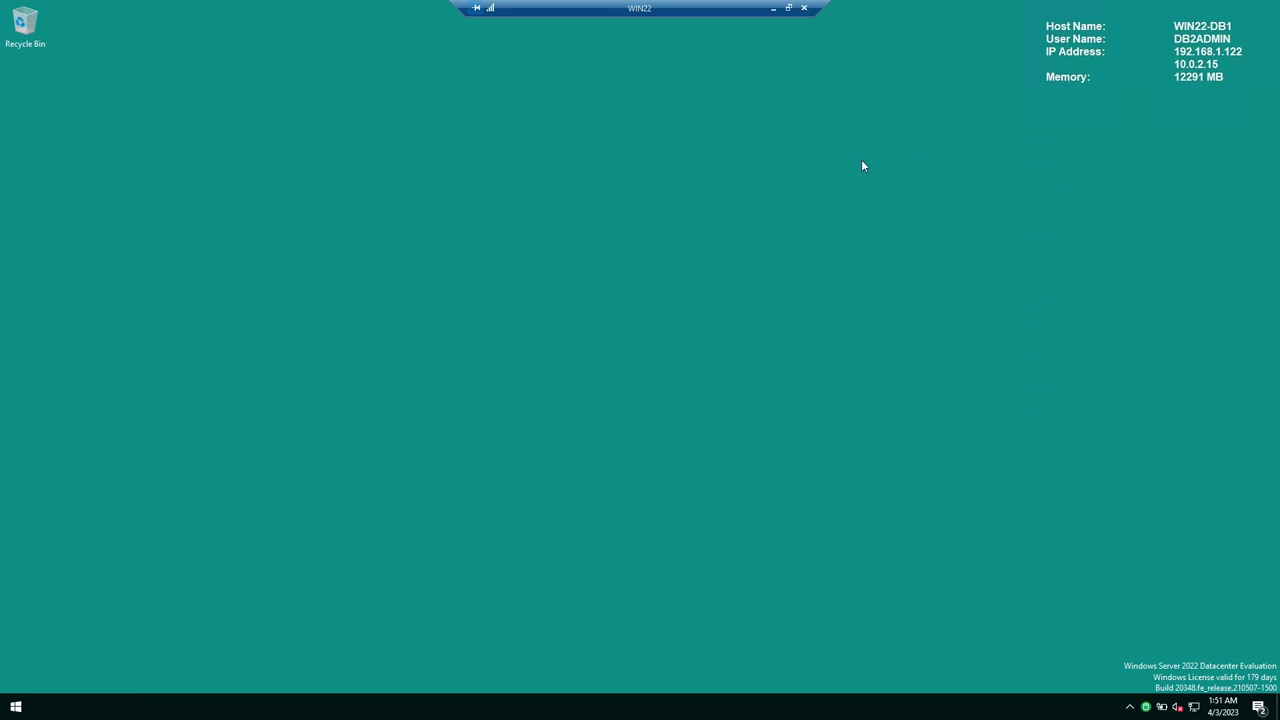
# Launch Server Manager, open Services from Tools, then close both windows
pyautogui.click(16, 707)
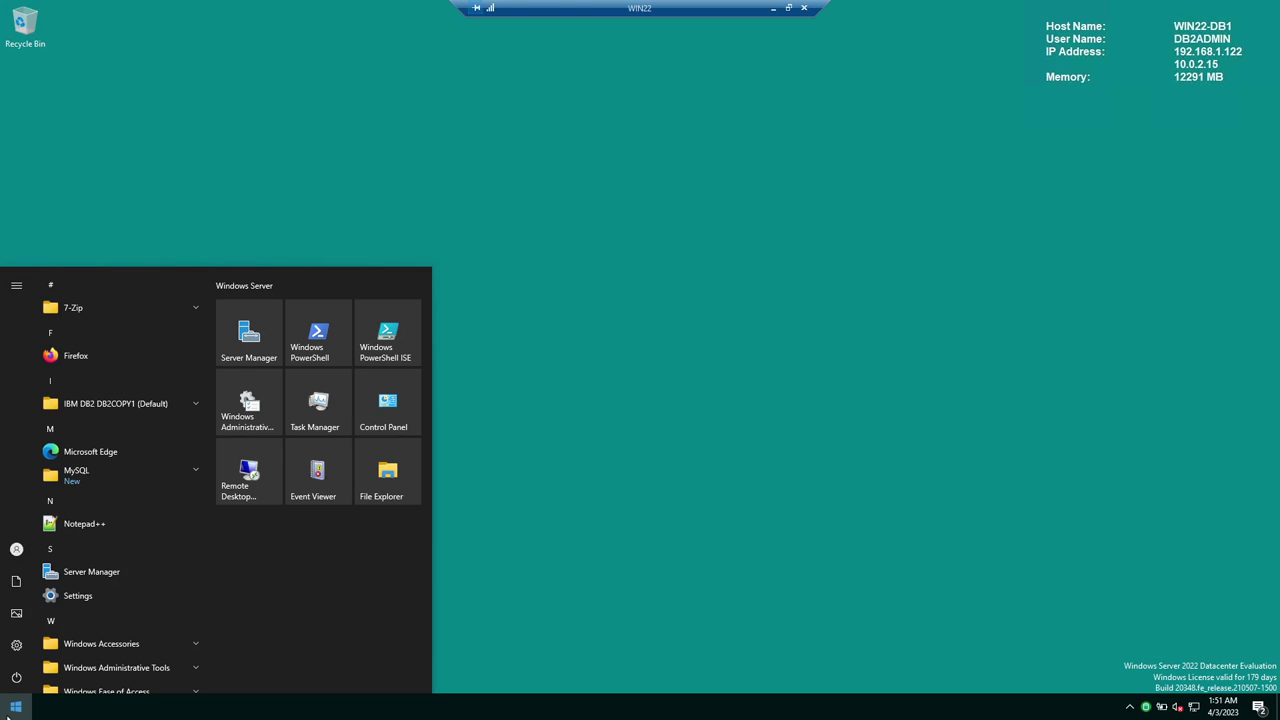
pyautogui.click(140, 403)
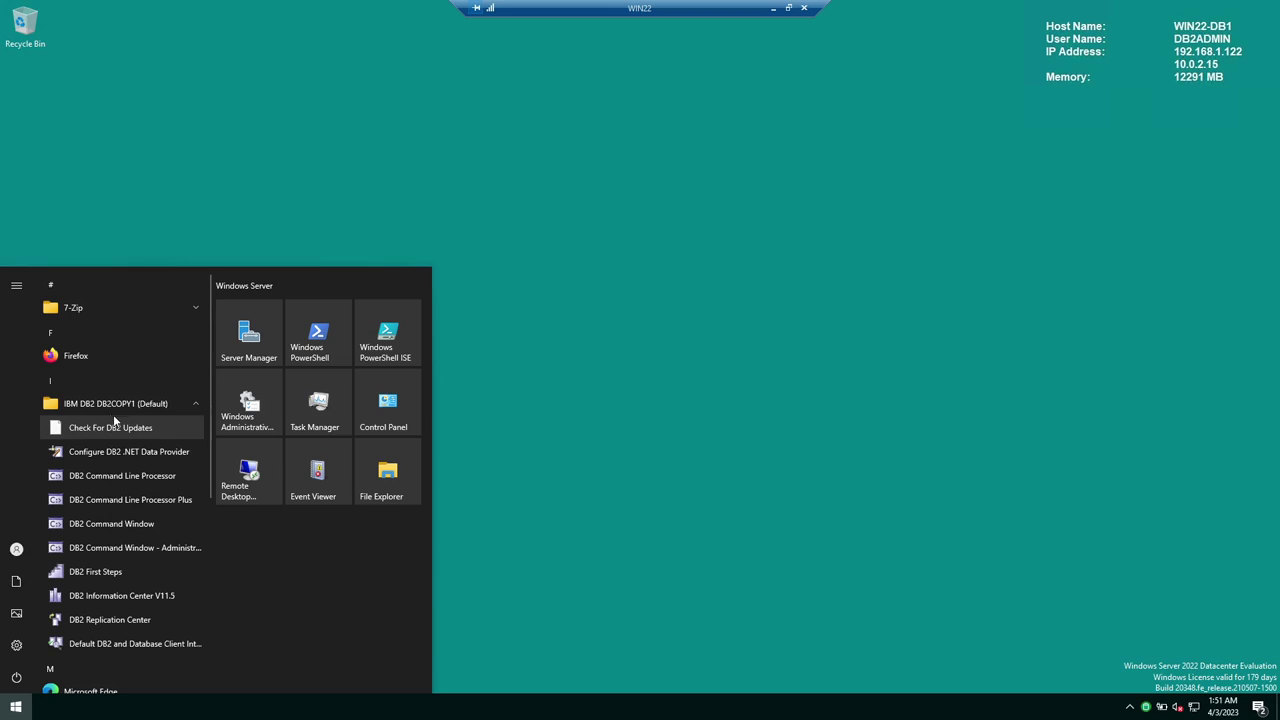
pyautogui.click(249, 340)
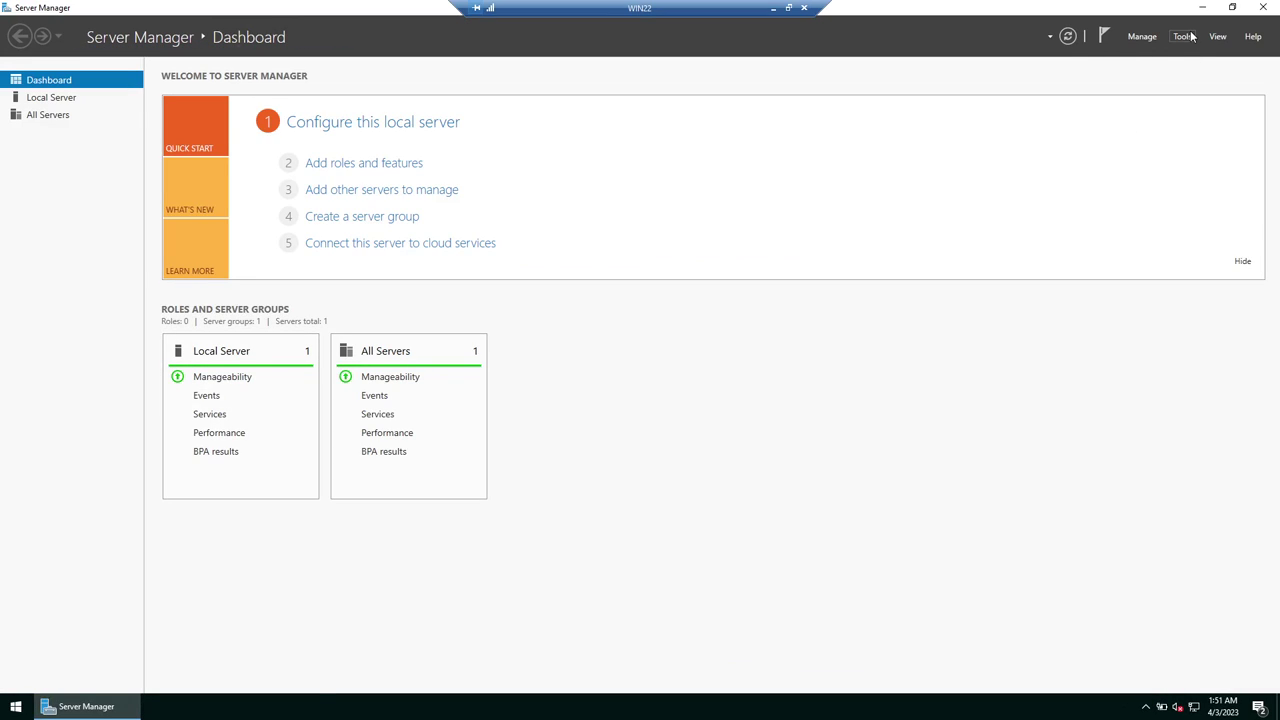
pyautogui.click(1182, 37)
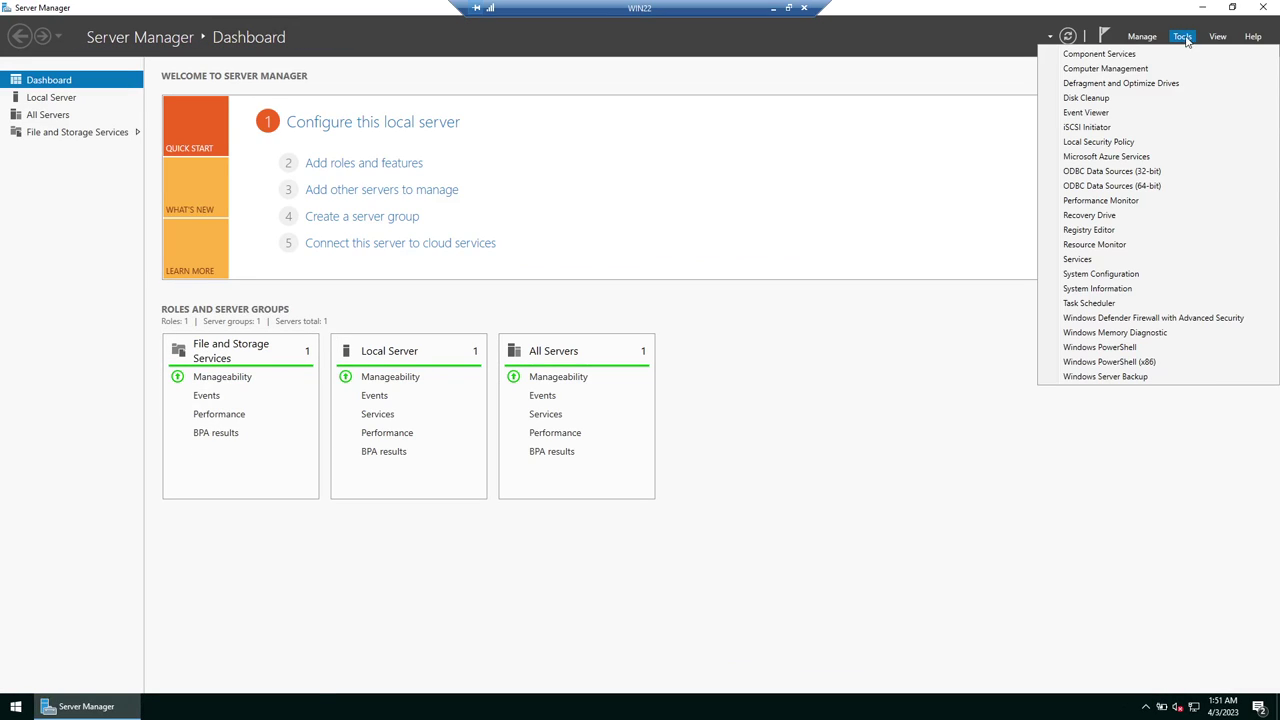
pyautogui.click(1085, 259)
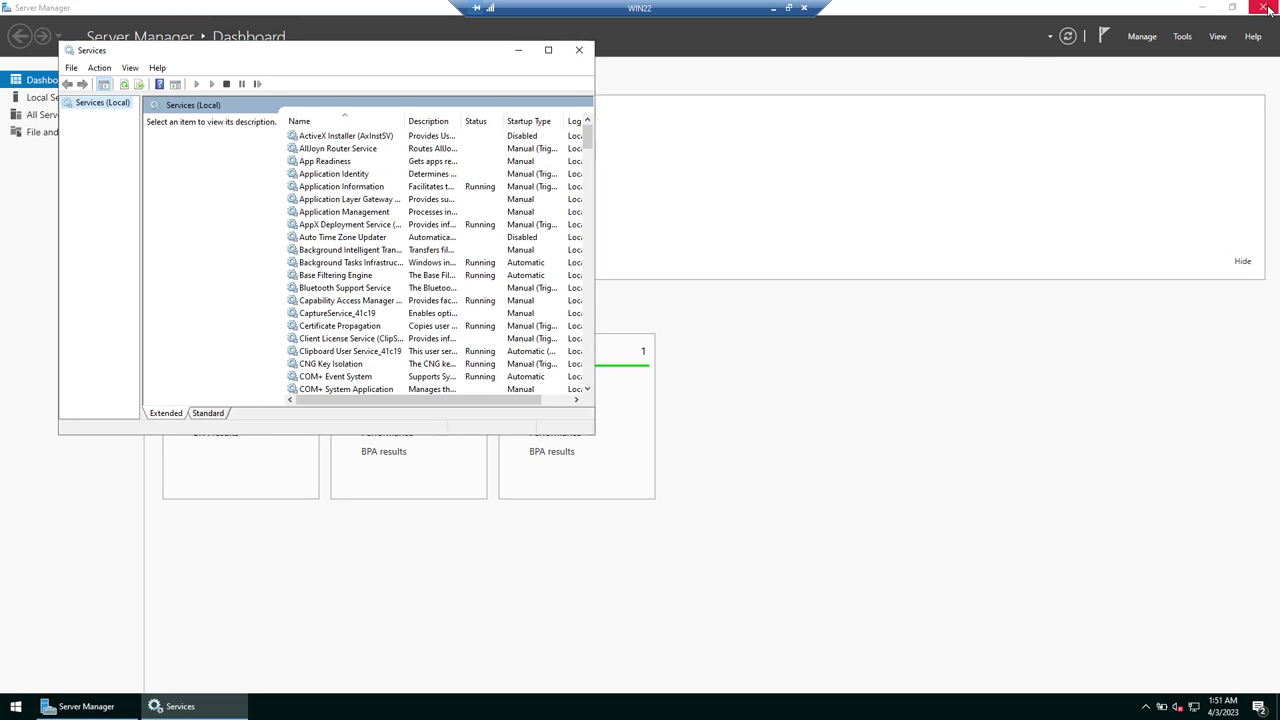
pyautogui.click(1265, 7)
pyautogui.click(579, 50)
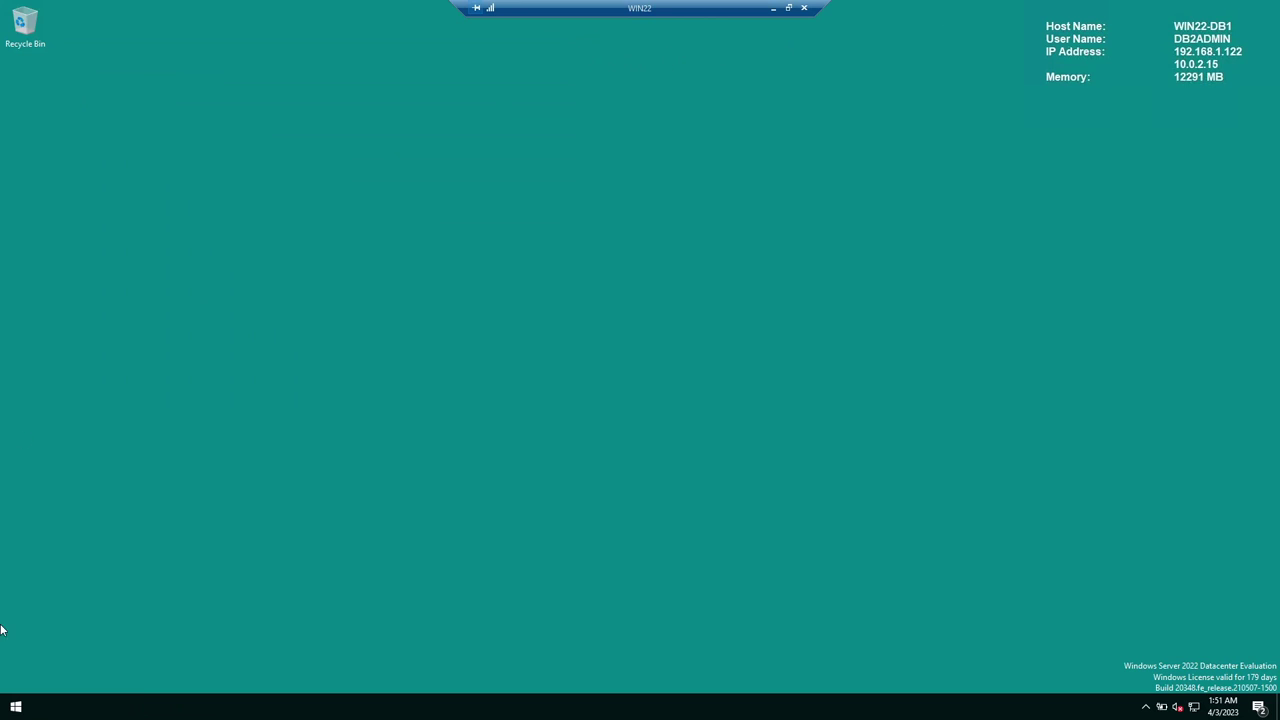
# Open Services from a Start search for 'servic' and maximize the console
pyautogui.click(3, 711)
pyautogui.write('services')
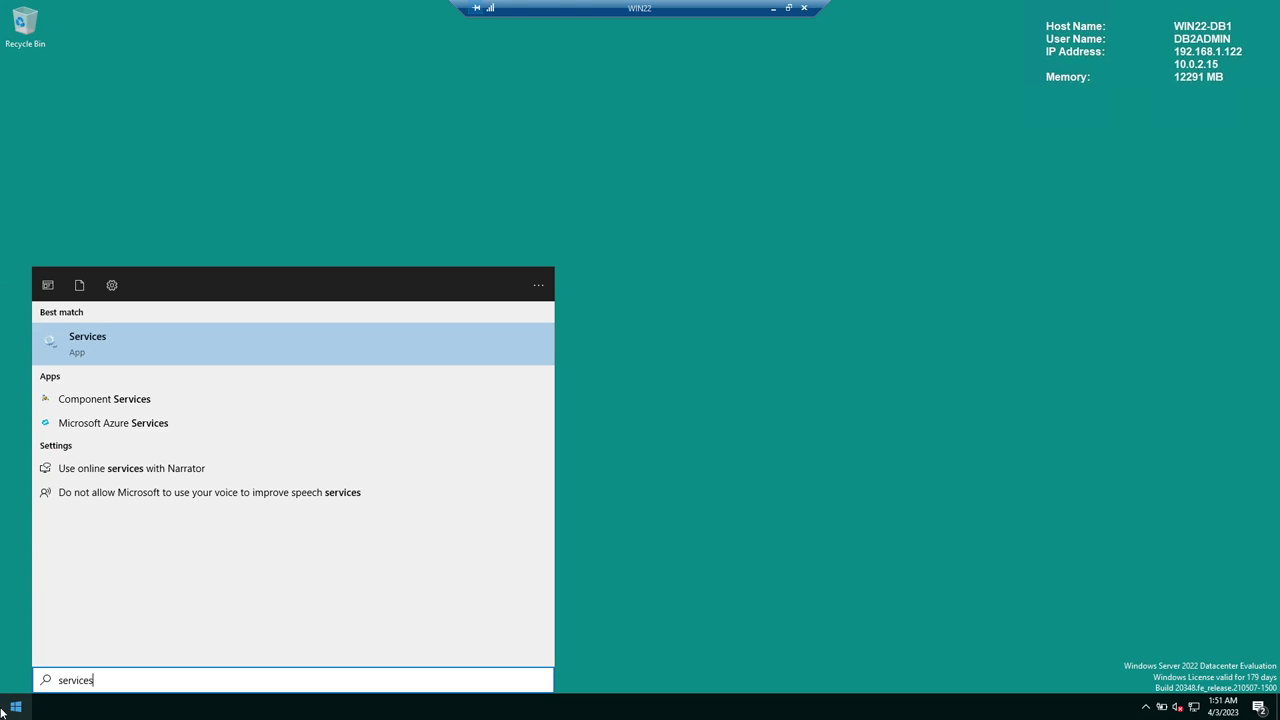
pyautogui.press('Return')
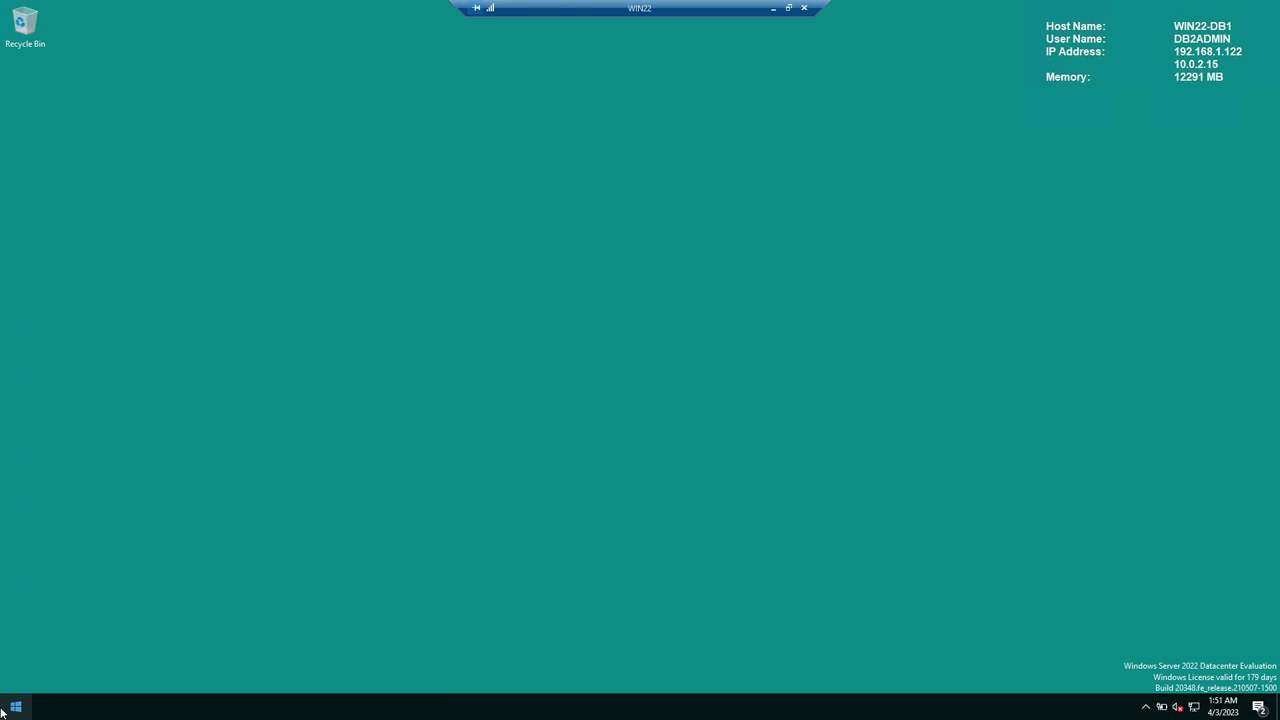
pyautogui.click(550, 53)
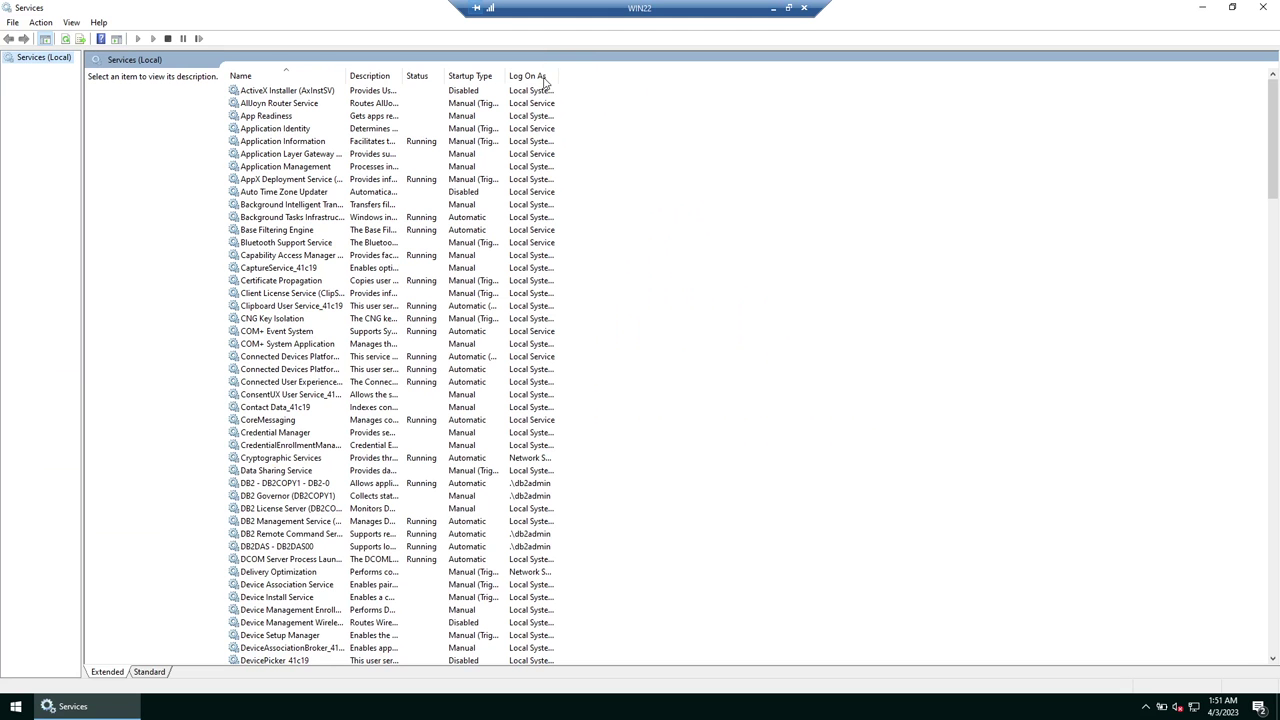
# Autofit the Name column, check DB2 - DB2COPY1 - DB2-0 is running, and minimize Services
pyautogui.scroll(-4, 330, 270)
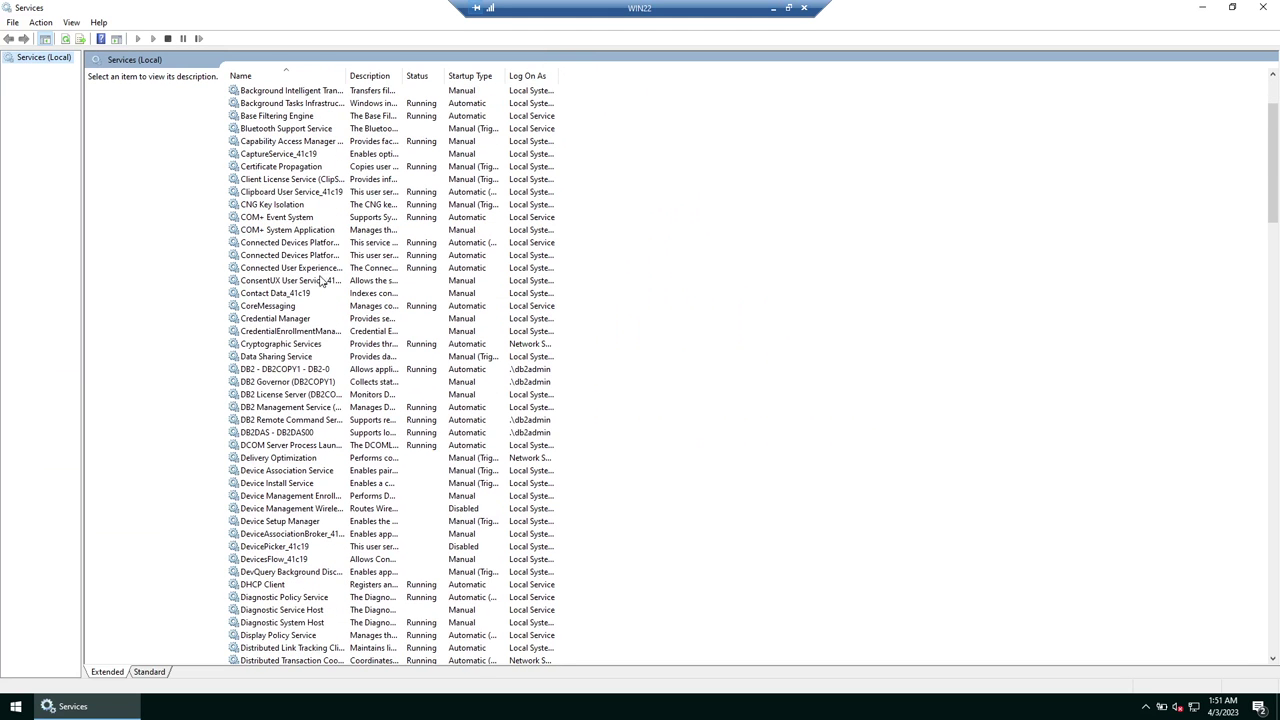
pyautogui.doubleClick(345, 76)
pyautogui.click(285, 333)
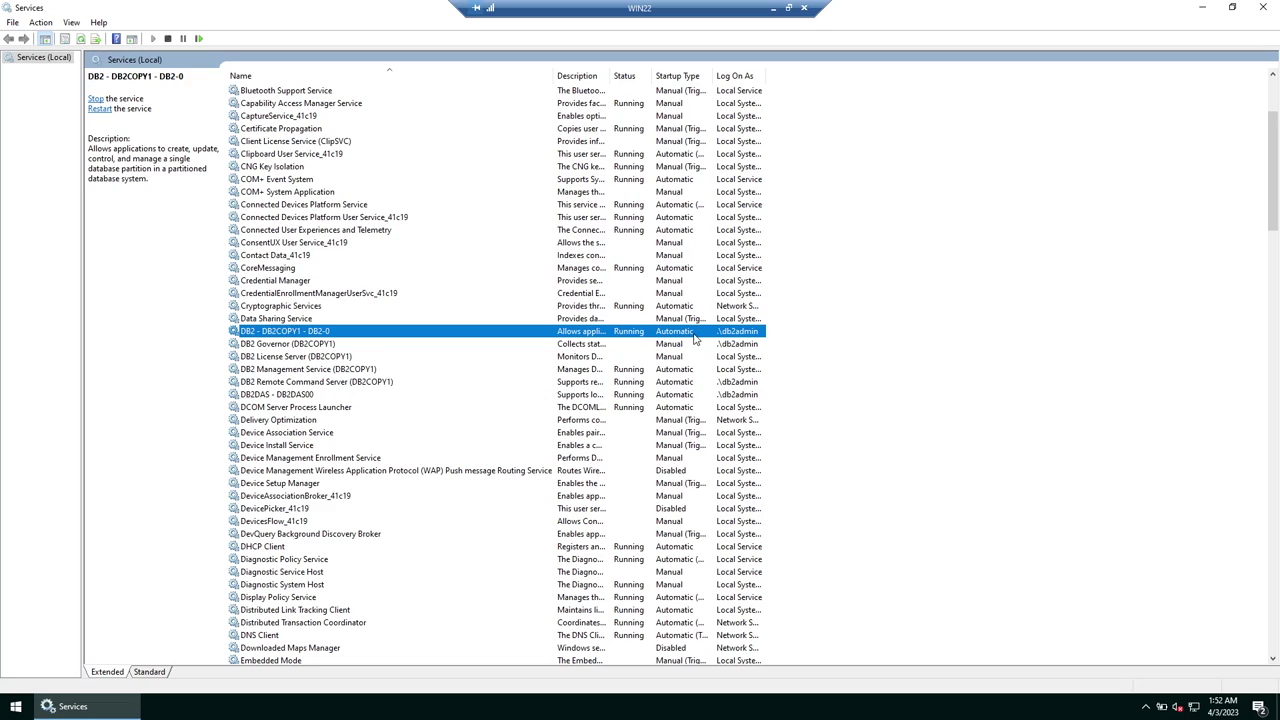
pyautogui.click(1201, 9)
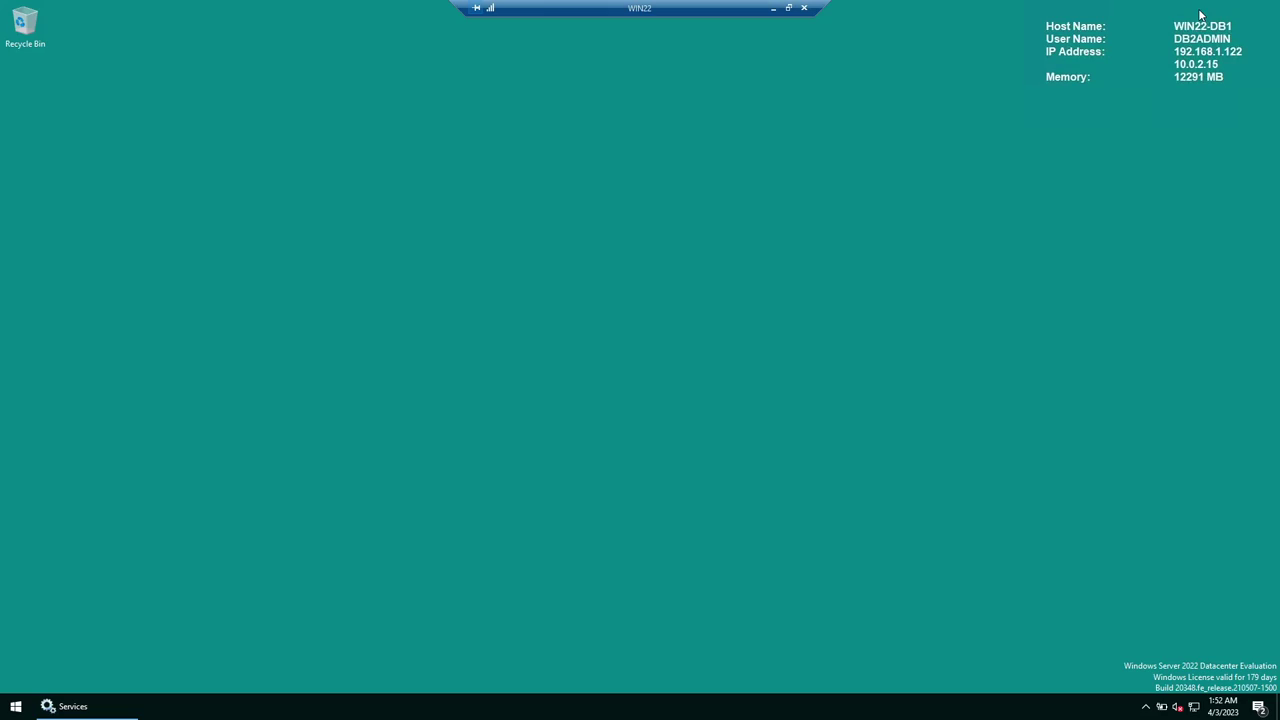
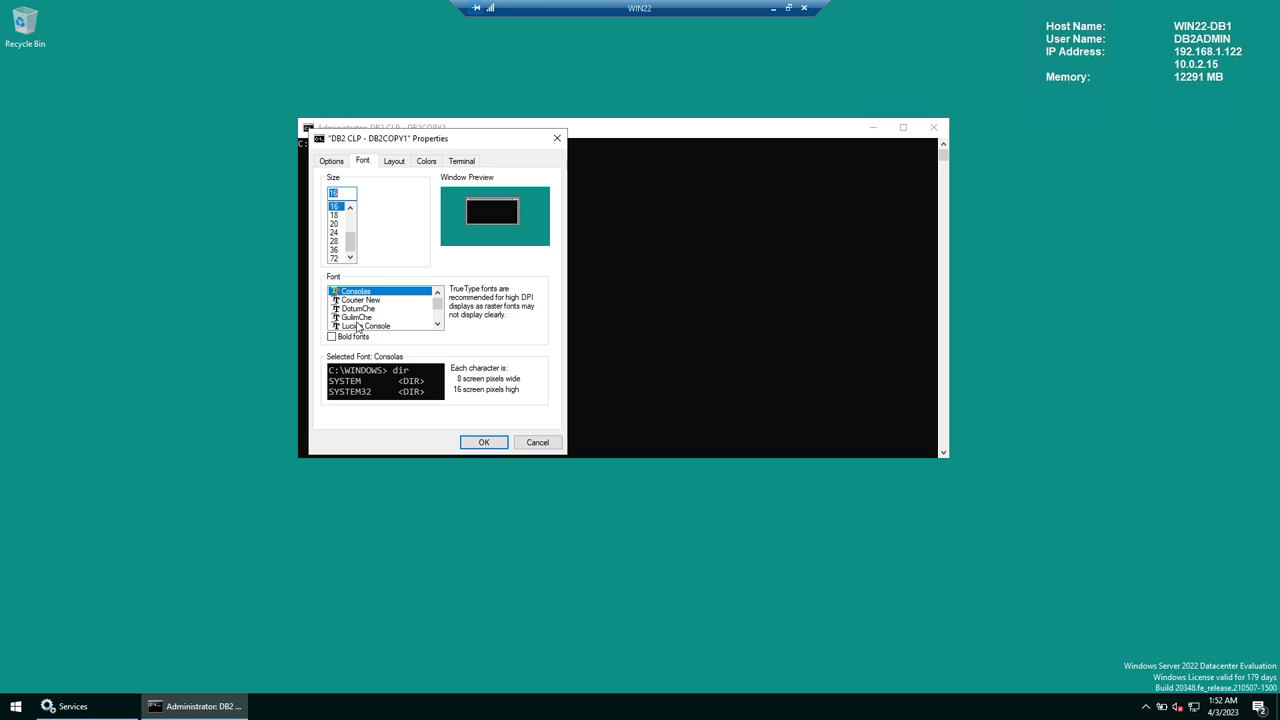
# Set the console font to bold Consolas, size 20
pyautogui.click(361, 326)
pyautogui.scroll(1, 368, 295)
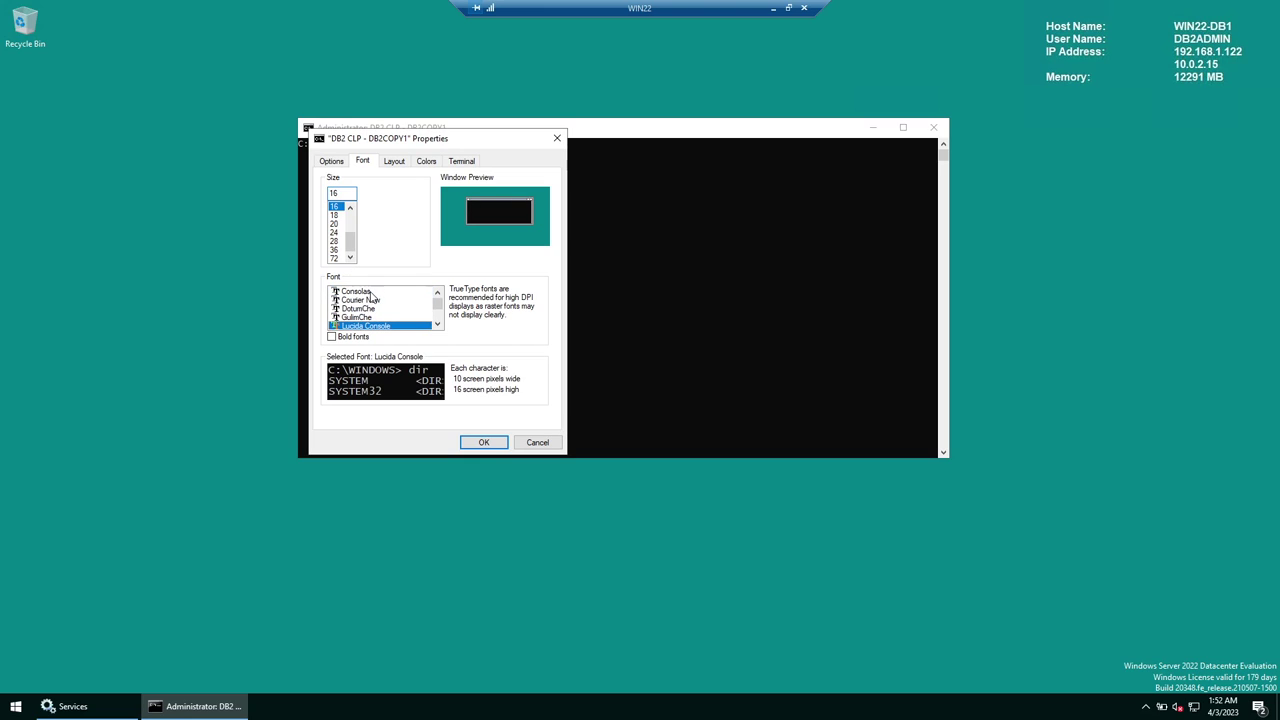
pyautogui.click(372, 292)
pyautogui.click(360, 338)
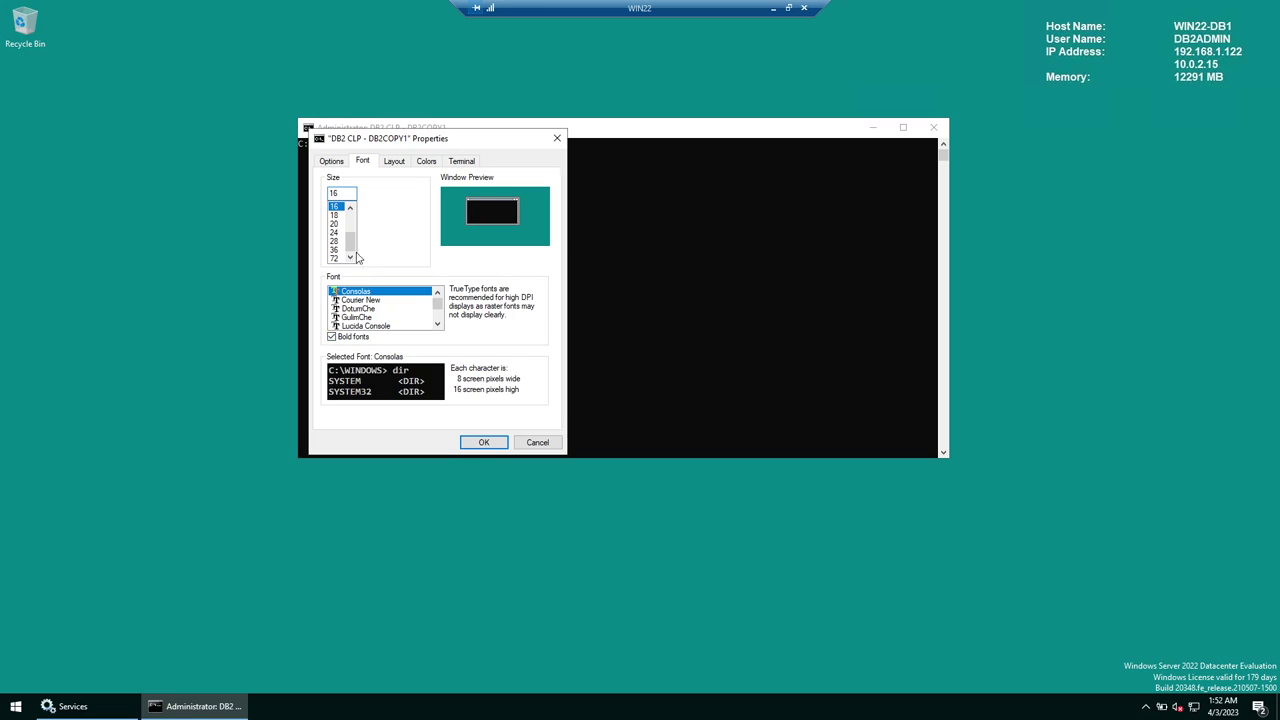
pyautogui.click(336, 224)
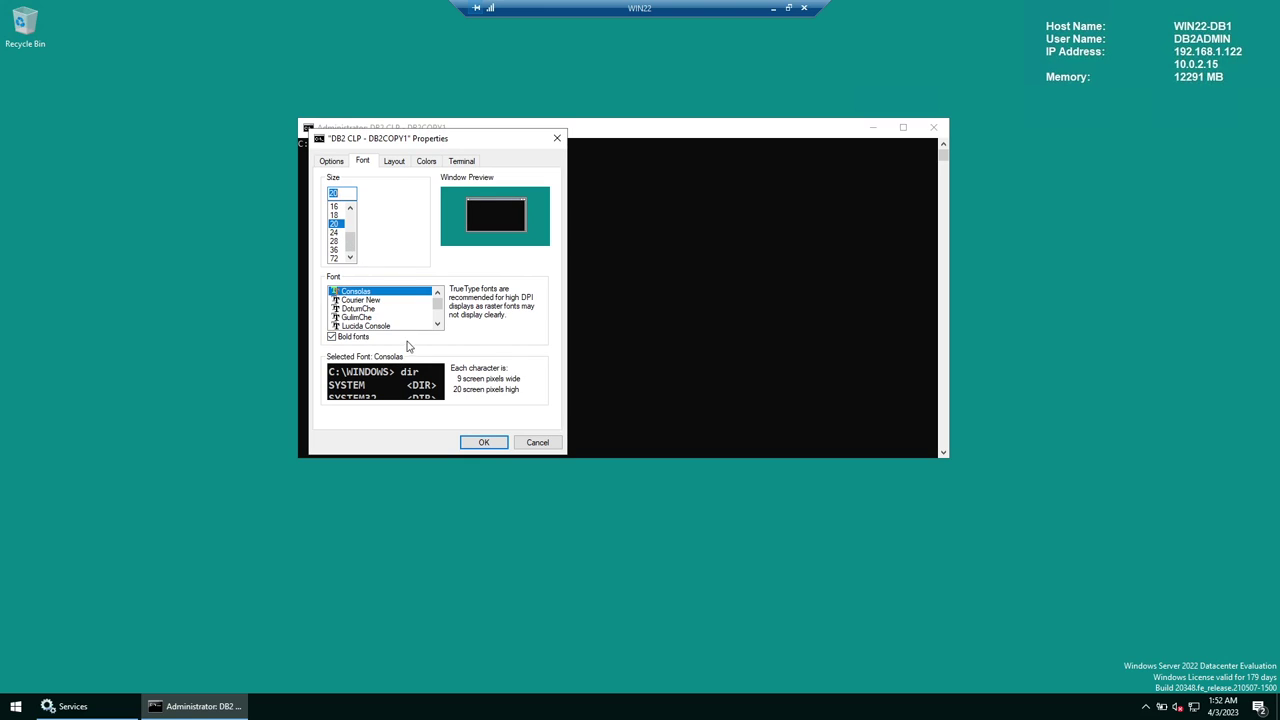
pyautogui.click(468, 445)
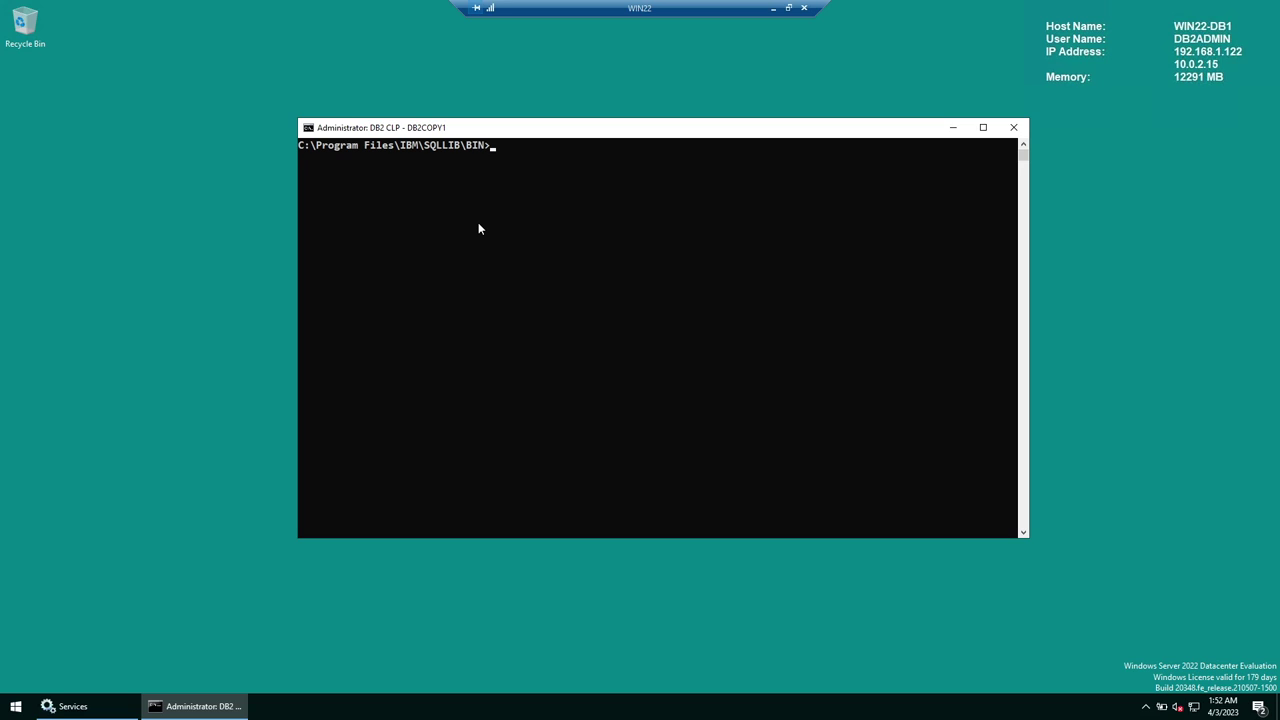
# Move up to the root of drive C with repeated cd .. and clear the screen
pyautogui.write('cd ..')
pyautogui.press('Return')
pyautogui.write('cd ..')
pyautogui.press('Return')
pyautogui.write('cd ..')
pyautogui.press('Return')
pyautogui.write('cd ..')
pyautogui.press('Return')
pyautogui.write('cls')
pyautogui.press('Return')
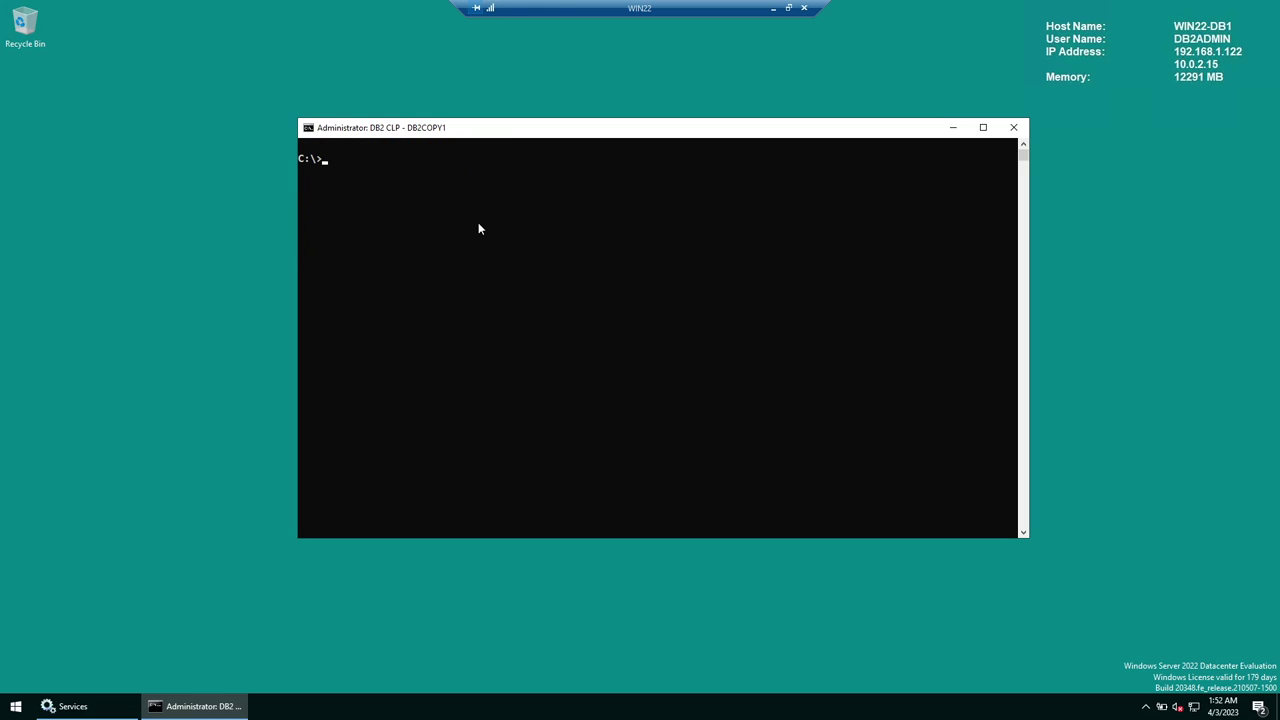
# Run db2 GET INSTANCE and db2pd - to confirm instance DB2 is current and active
pyautogui.write('db2 GET INSTANCE')
pyautogui.press('Return')
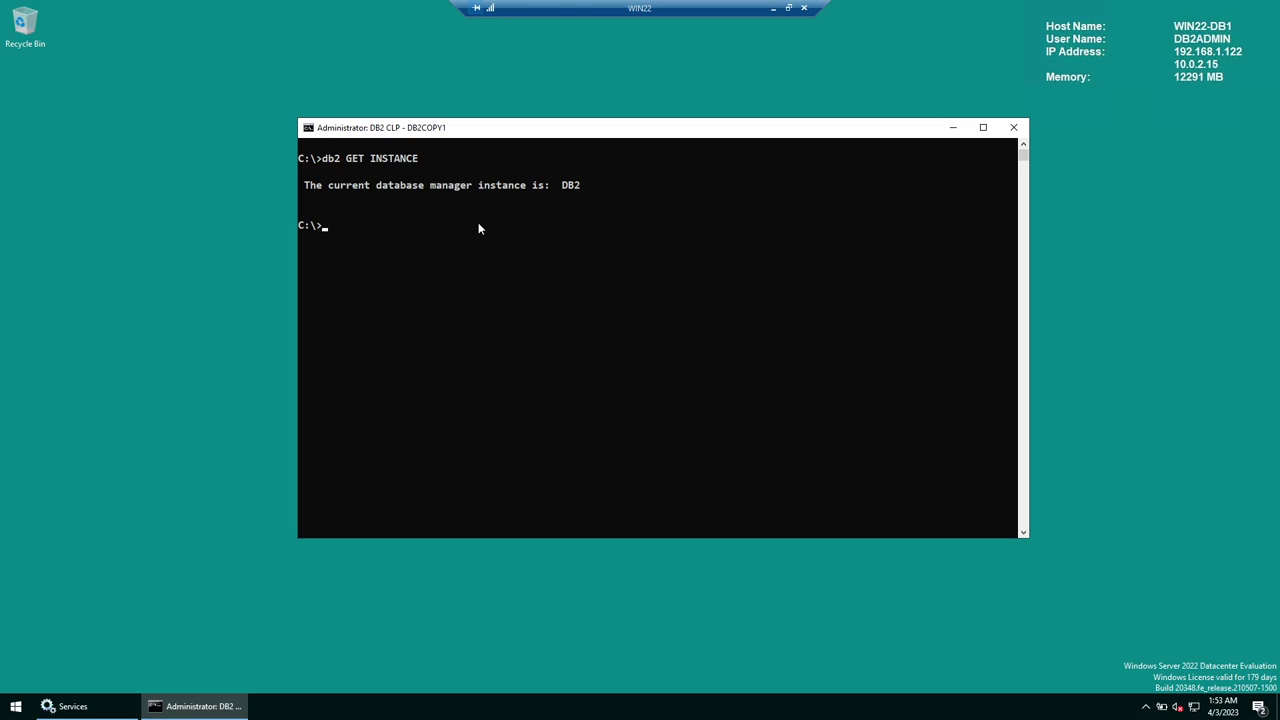
pyautogui.write('db2pd -')
pyautogui.press('Return')
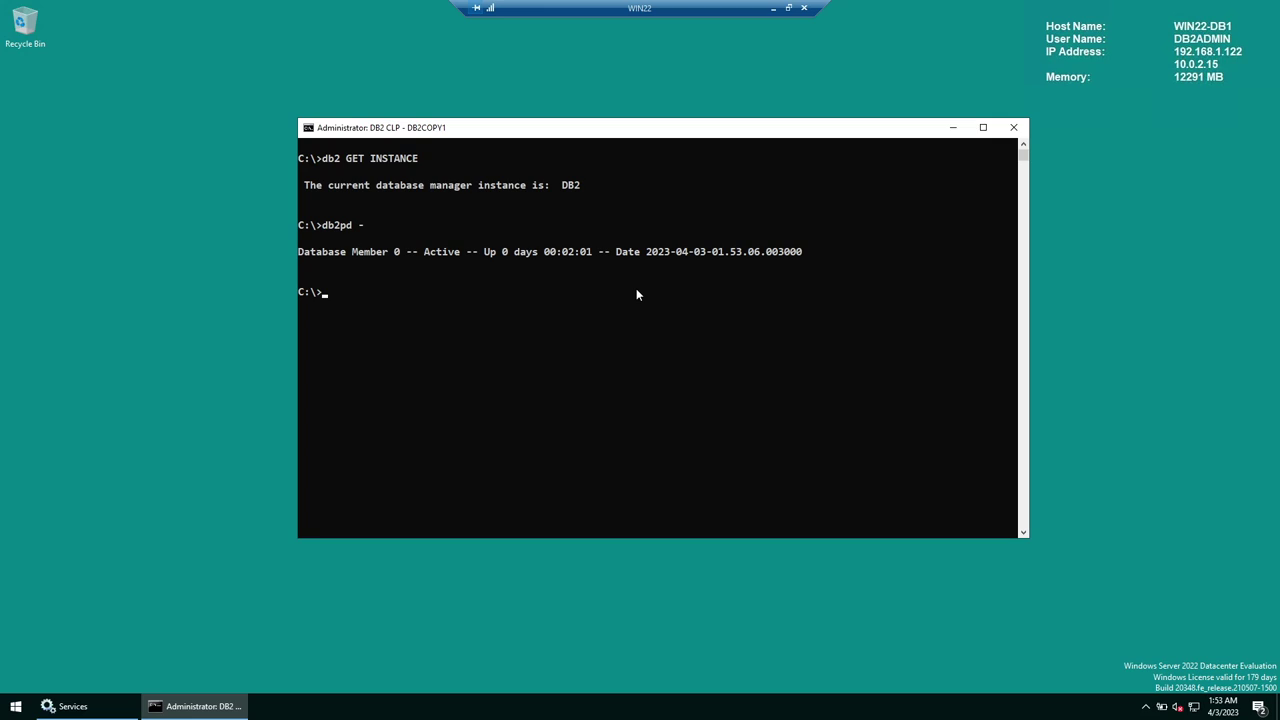
# Check the DB2 service in the services list, then clear the console
pyautogui.moveTo(323, 223); pyautogui.dragTo(365, 228)
pyautogui.hotkey('alt', 'Tab')
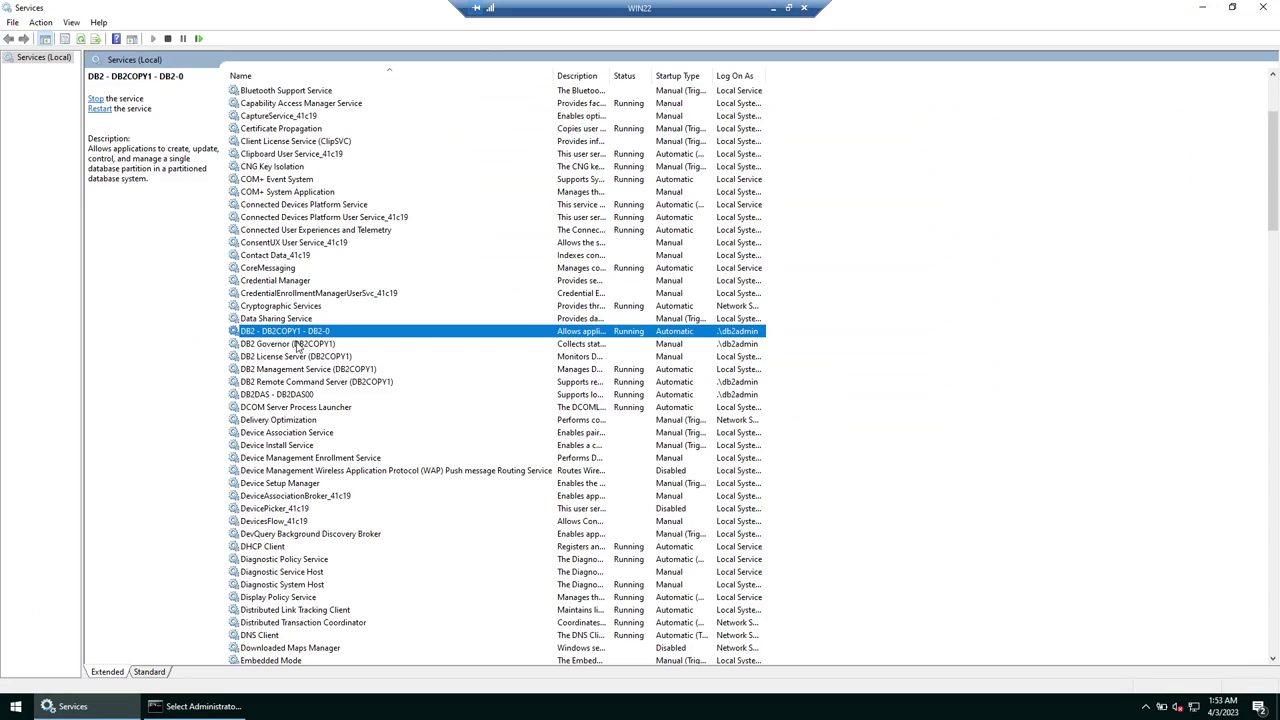
pyautogui.click(1202, 7)
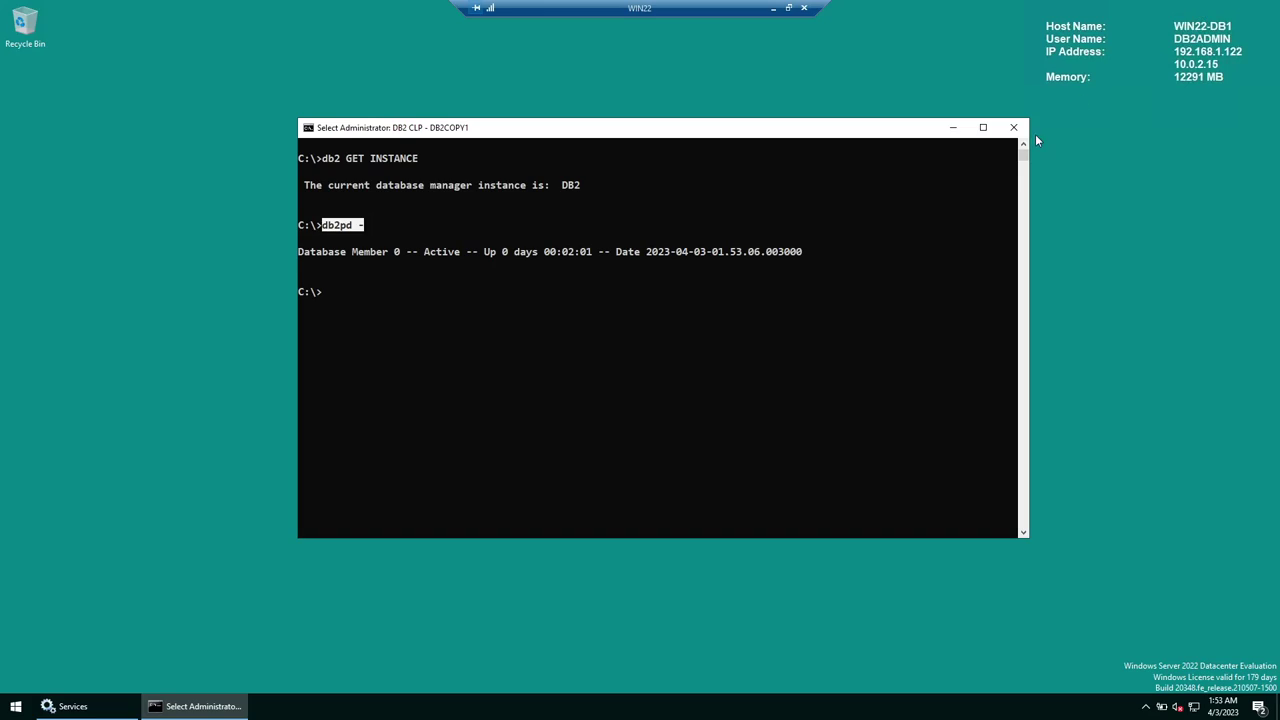
pyautogui.click(776, 309)
pyautogui.press('Escape')
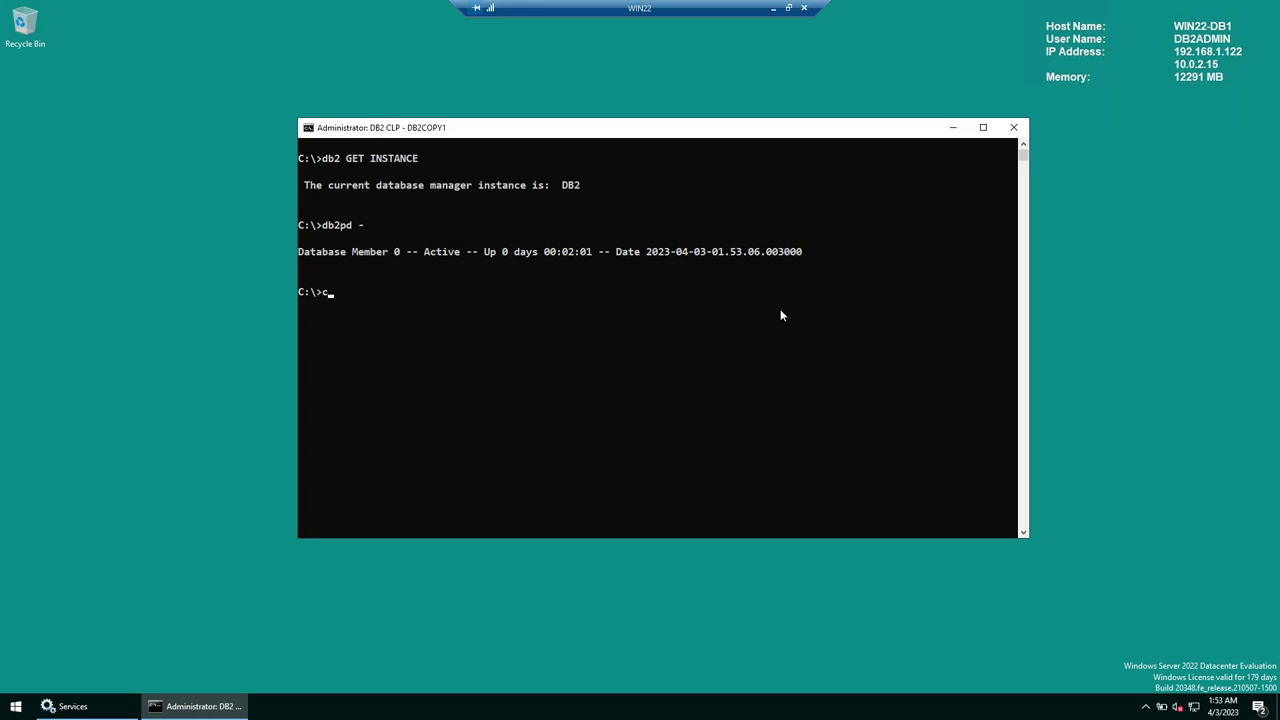
pyautogui.write('cls')
pyautogui.press('Return')
# Run db2 LIST DATABASE DIRECTORY and db2 LIST DB DIRECTORY, getting SQL1031N
pyautogui.write('db2 ')
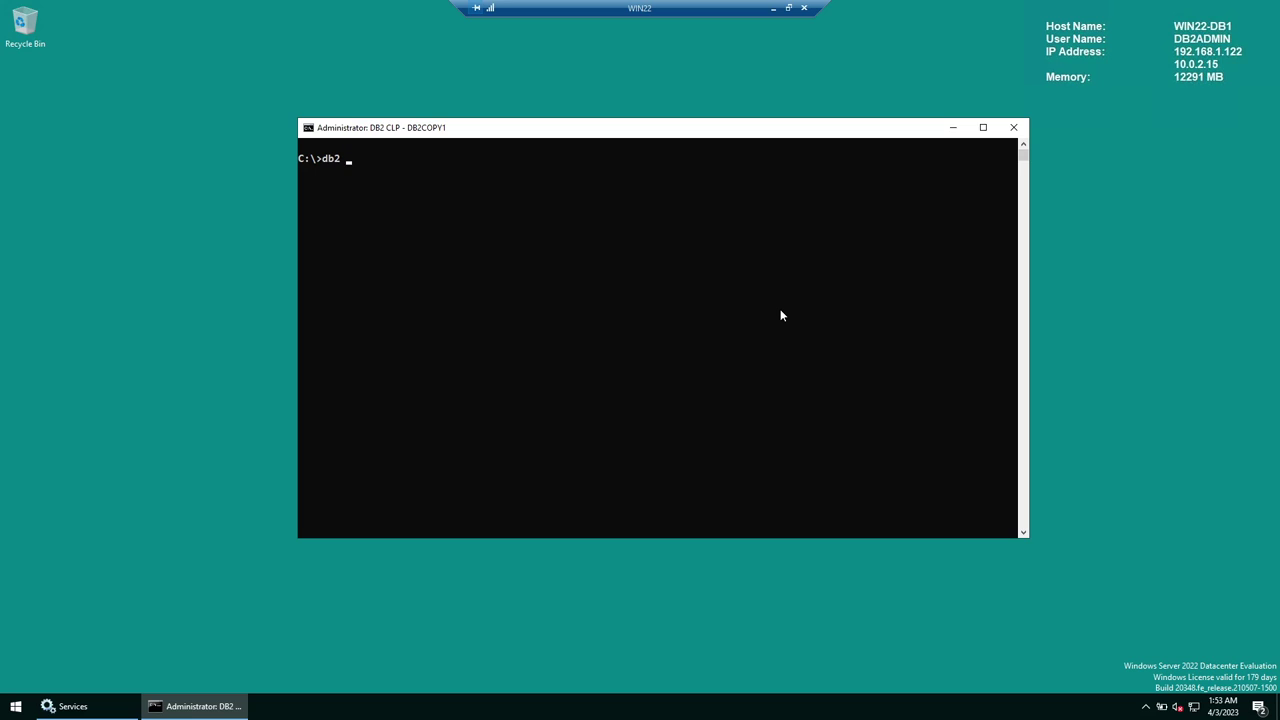
pyautogui.write('LIST DI')
pyautogui.write('R')
pyautogui.press('BackSpace')
pyautogui.press('BackSpace')
pyautogui.press('BackSpace')
pyautogui.write('ATABASE DIRECTORY')
pyautogui.press('Return')
pyautogui.press('Up')
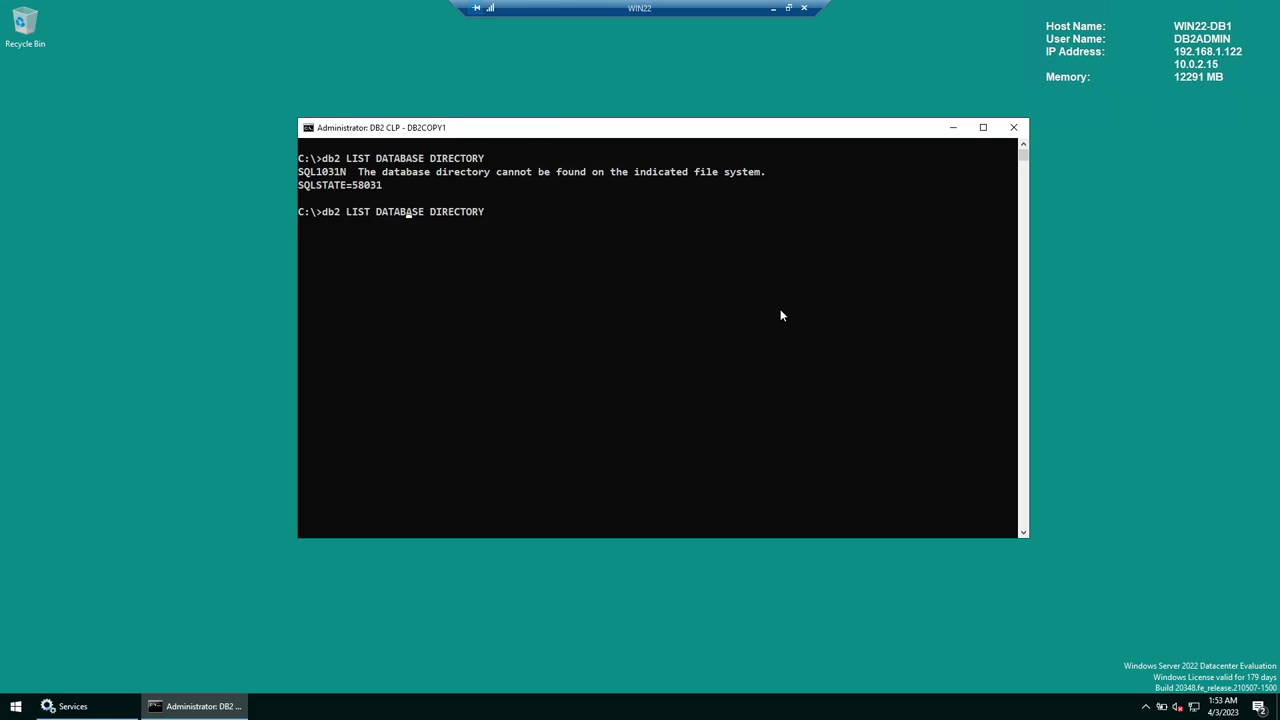
pyautogui.press('Delete')
pyautogui.press('Delete')
pyautogui.press('Delete')
pyautogui.press('Delete')
pyautogui.press('Delete')
pyautogui.press('Delete')
pyautogui.press('Delete')
pyautogui.write('B')
pyautogui.press('Return')
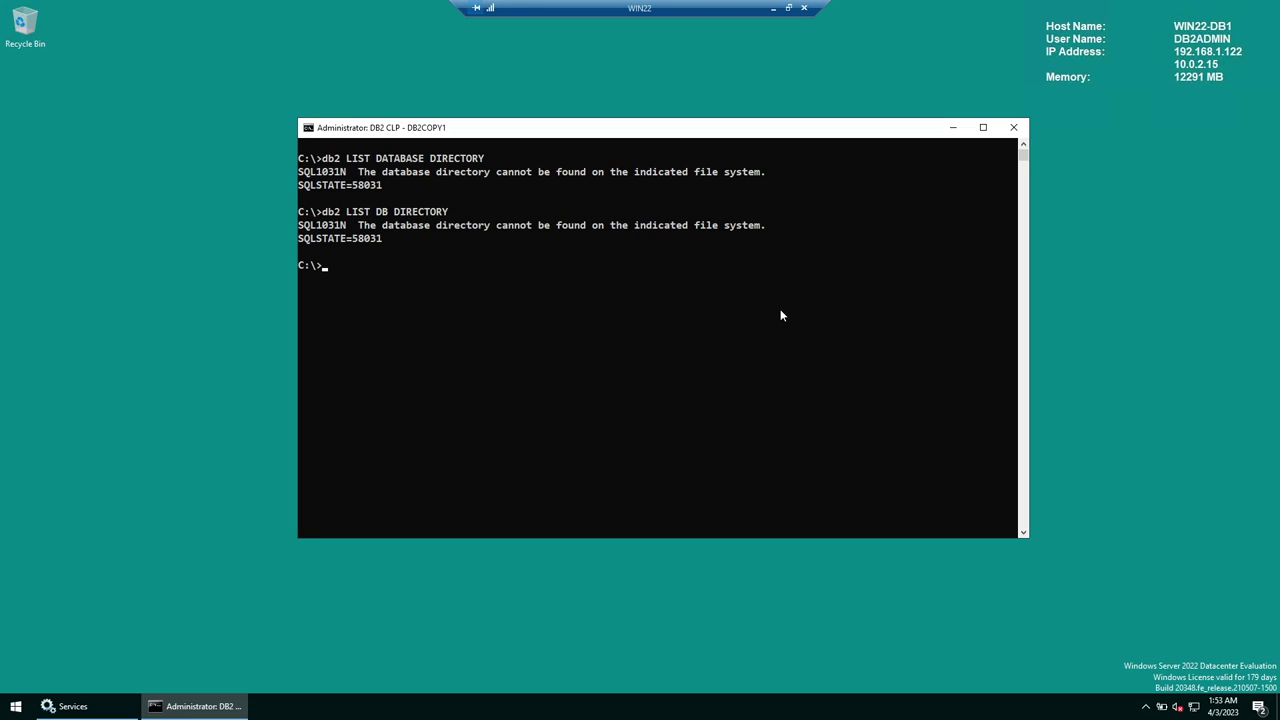
# Clear the screen, rerun LIST DB DIRECTORY, and start db2 CREATE DATABASE TEST
pyautogui.write('cls')
pyautogui.press('Return')
pyautogui.press('Up')
pyautogui.press('Up')
pyautogui.press('Return')
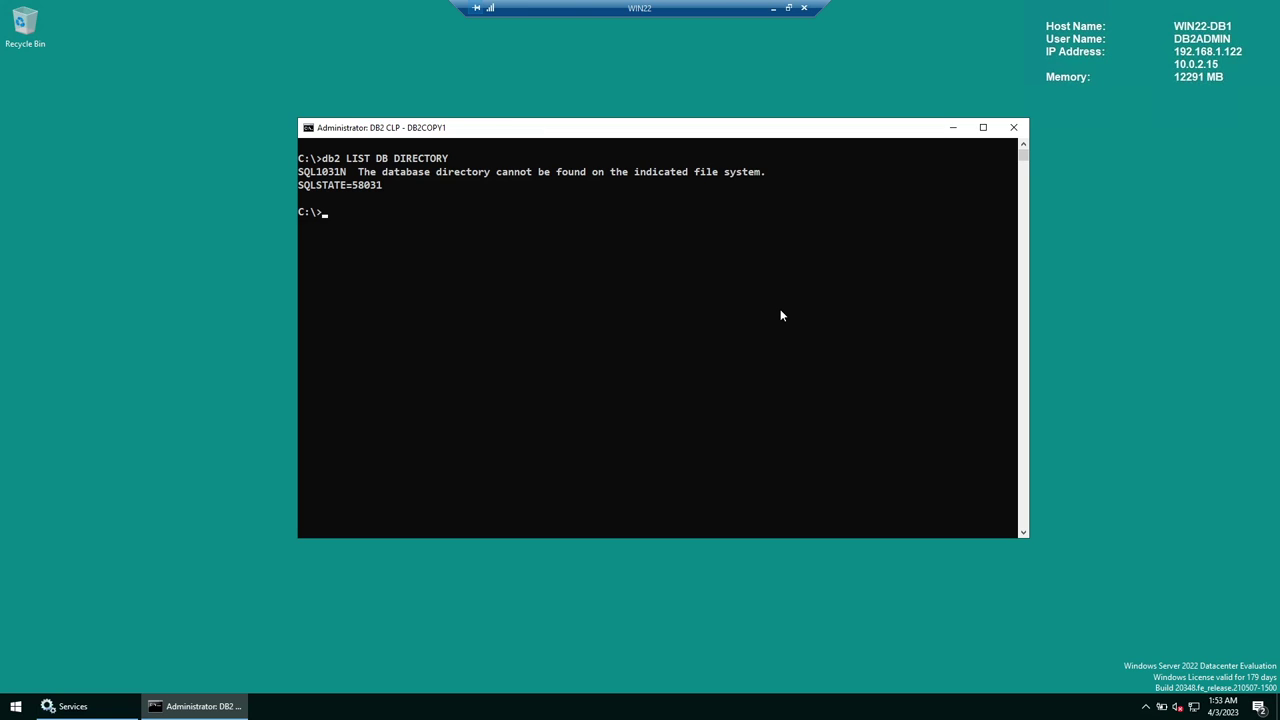
pyautogui.write('db2 CREATE DATABASE TEST')
pyautogui.press('Return')
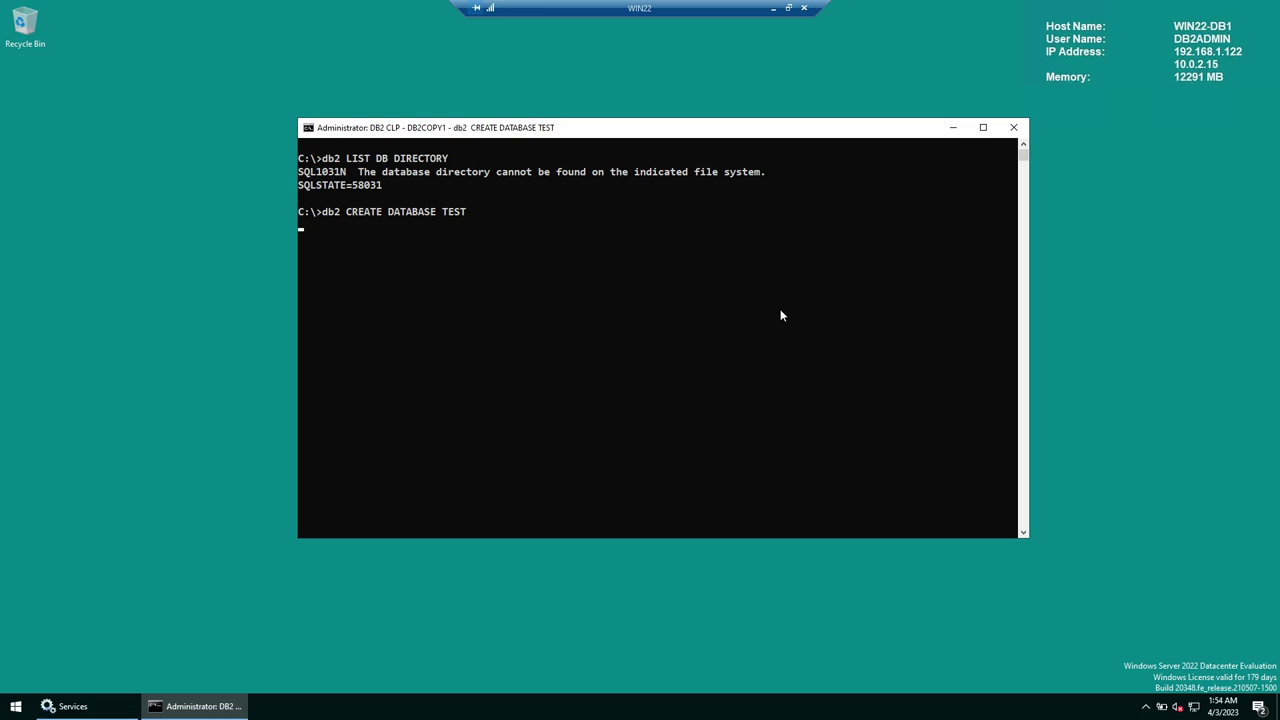
# Launch an elevated DB2 Command Window - Administrator from IBM DB2 DB2COPY1
pyautogui.click(17, 706)
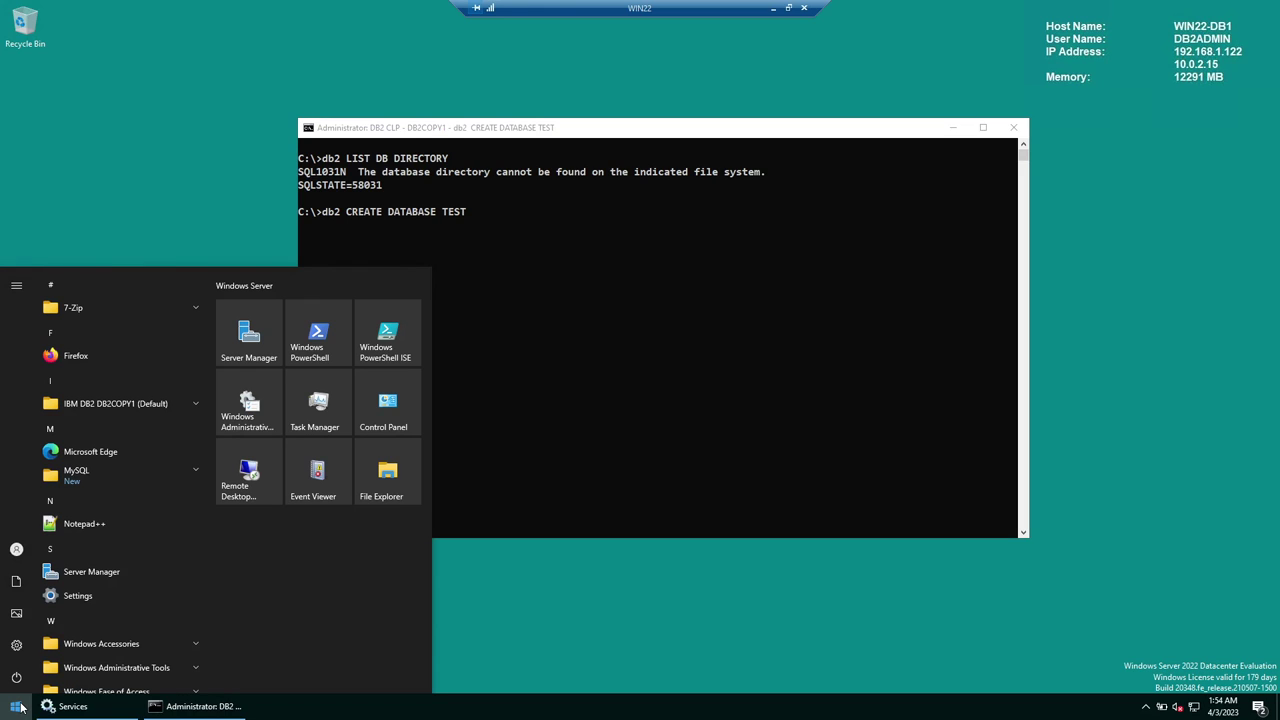
pyautogui.click(115, 403)
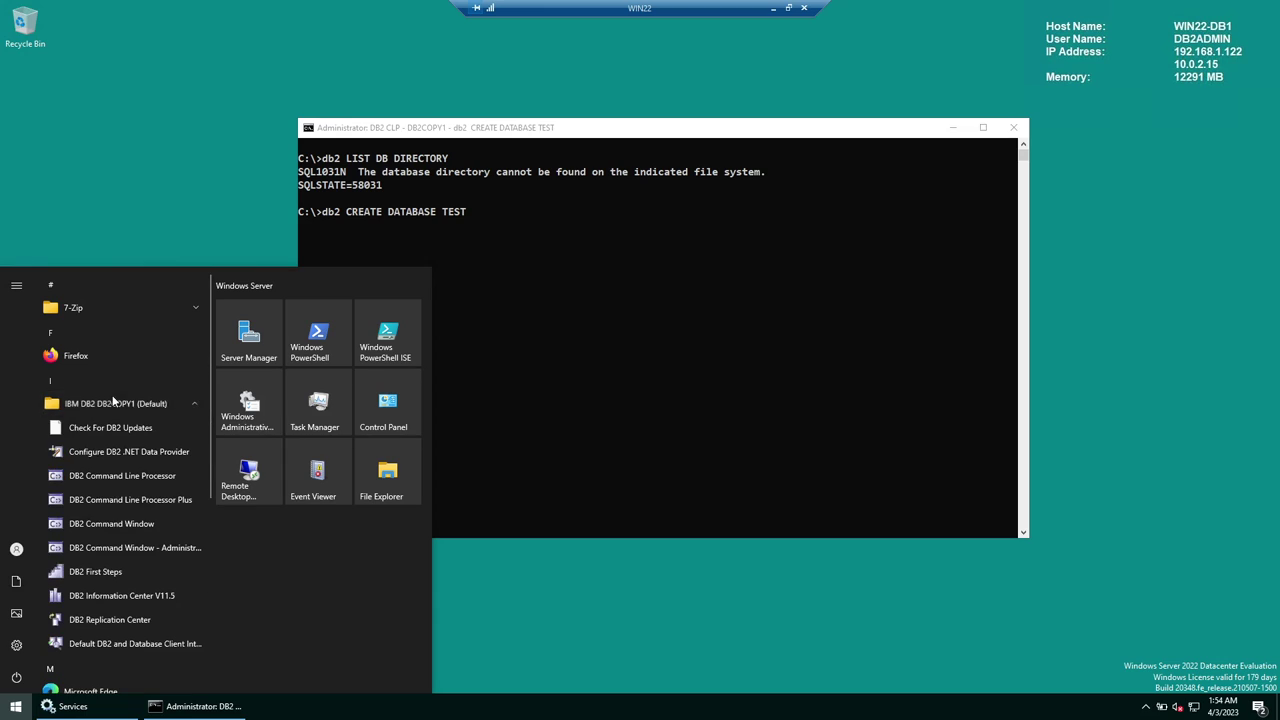
pyautogui.moveTo(440, 129); pyautogui.dragTo(477, 127)
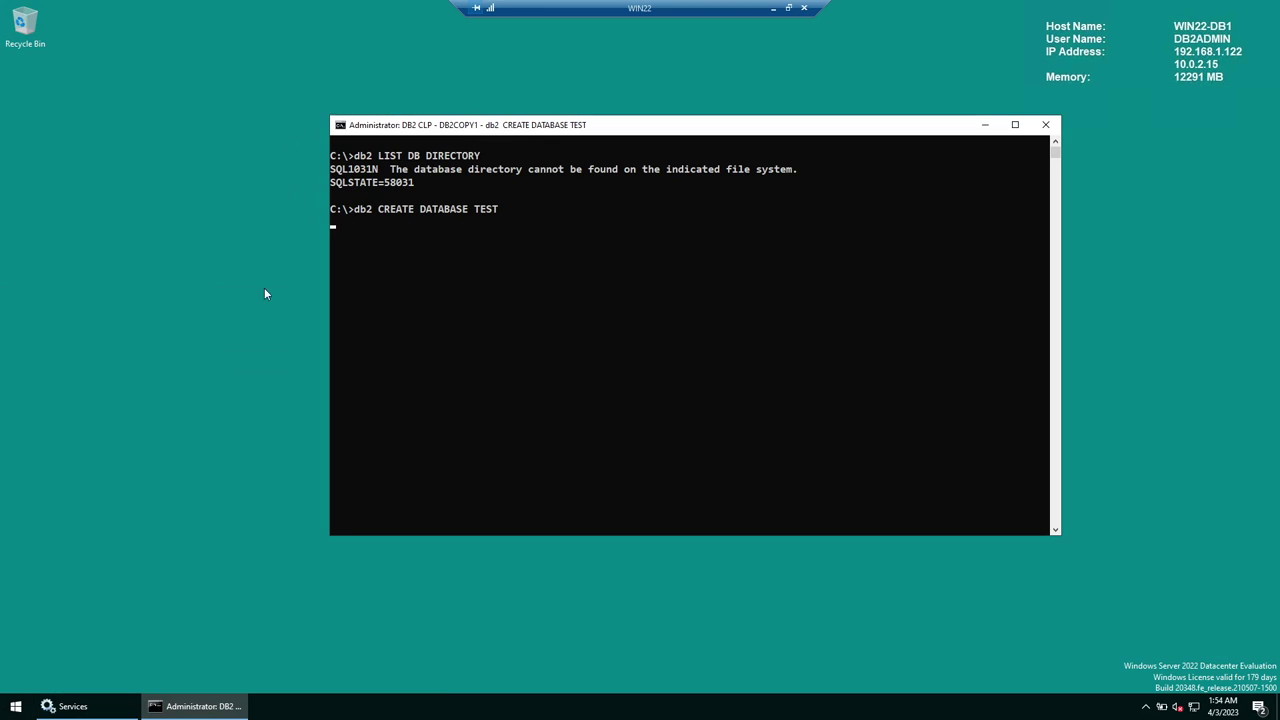
pyautogui.click(4, 715)
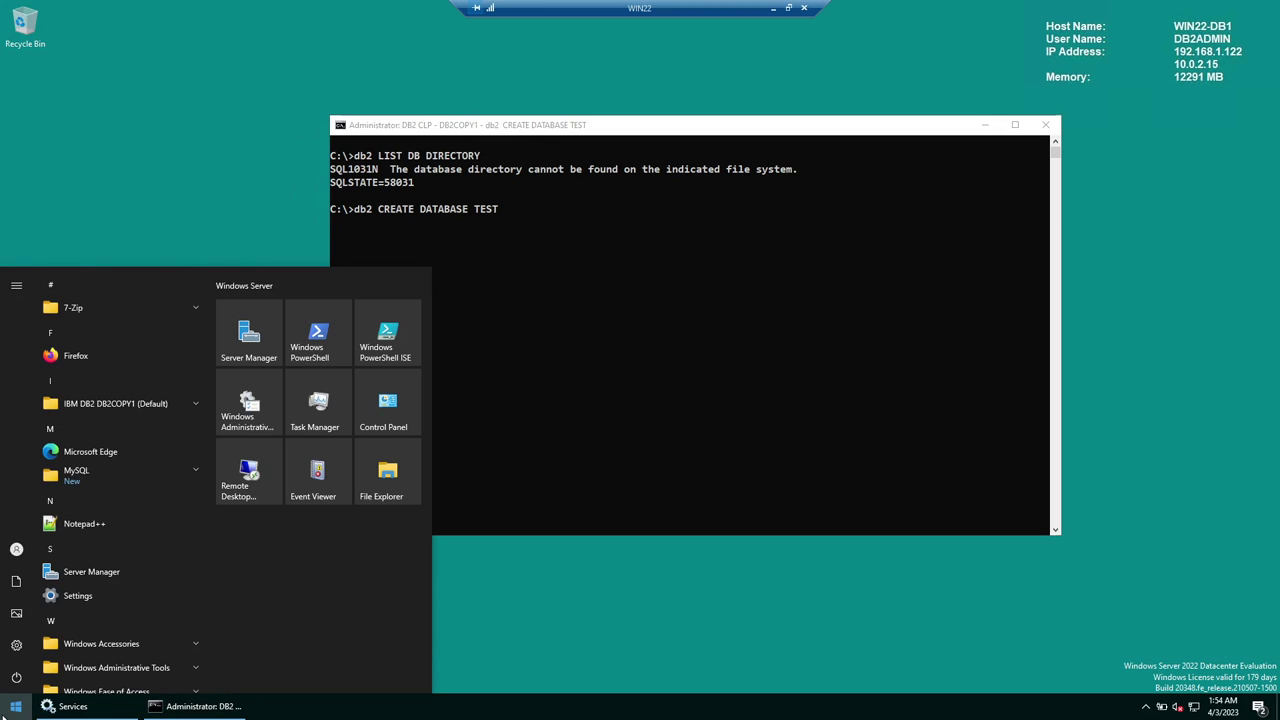
pyautogui.click(135, 407)
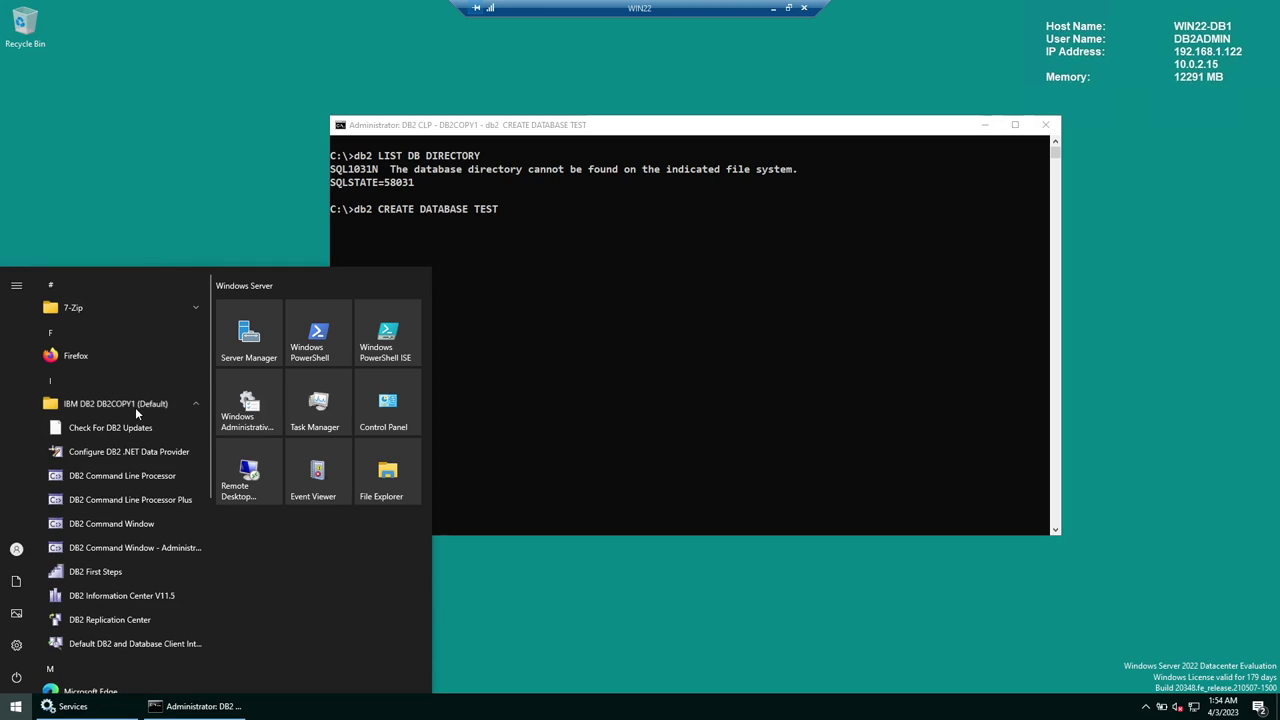
pyautogui.click(136, 547)
pyautogui.click(565, 450)
pyautogui.moveTo(449, 100); pyautogui.dragTo(656, 339)
# Run db2diag -f to follow the diagnostic log live
pyautogui.write('db2diag -g')
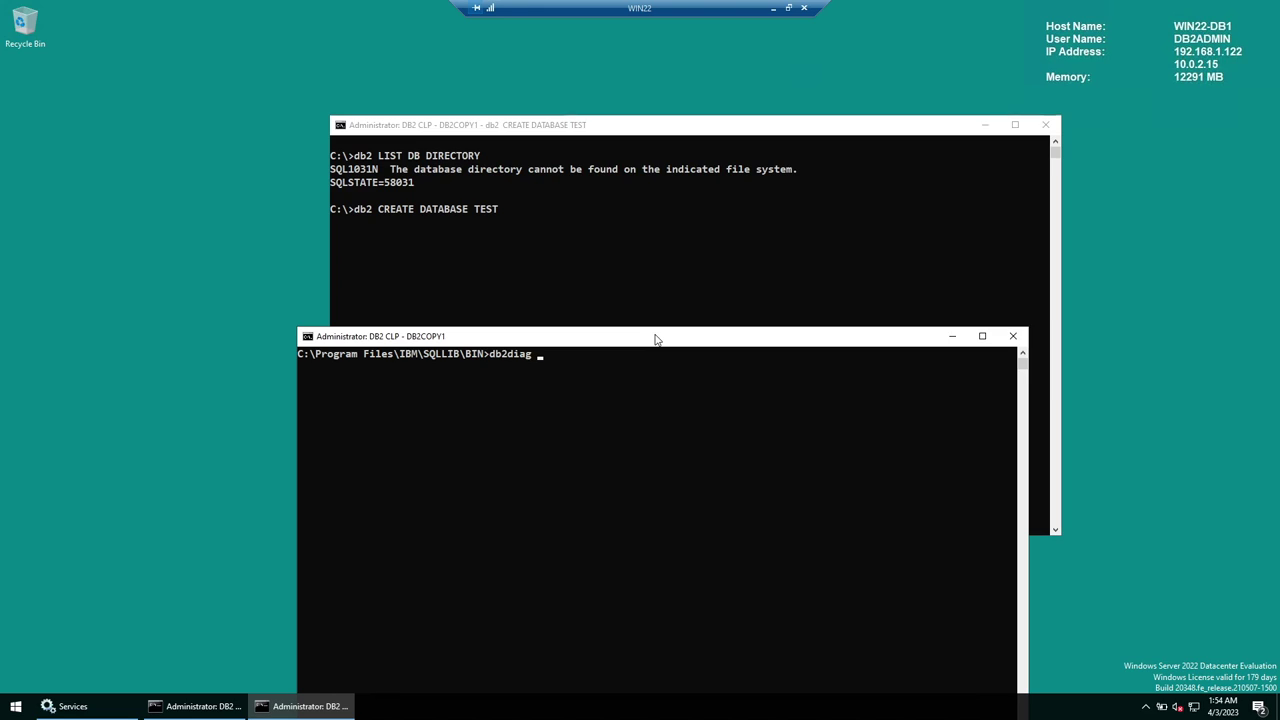
pyautogui.press('Return')
pyautogui.press('Up')
pyautogui.press('BackSpace')
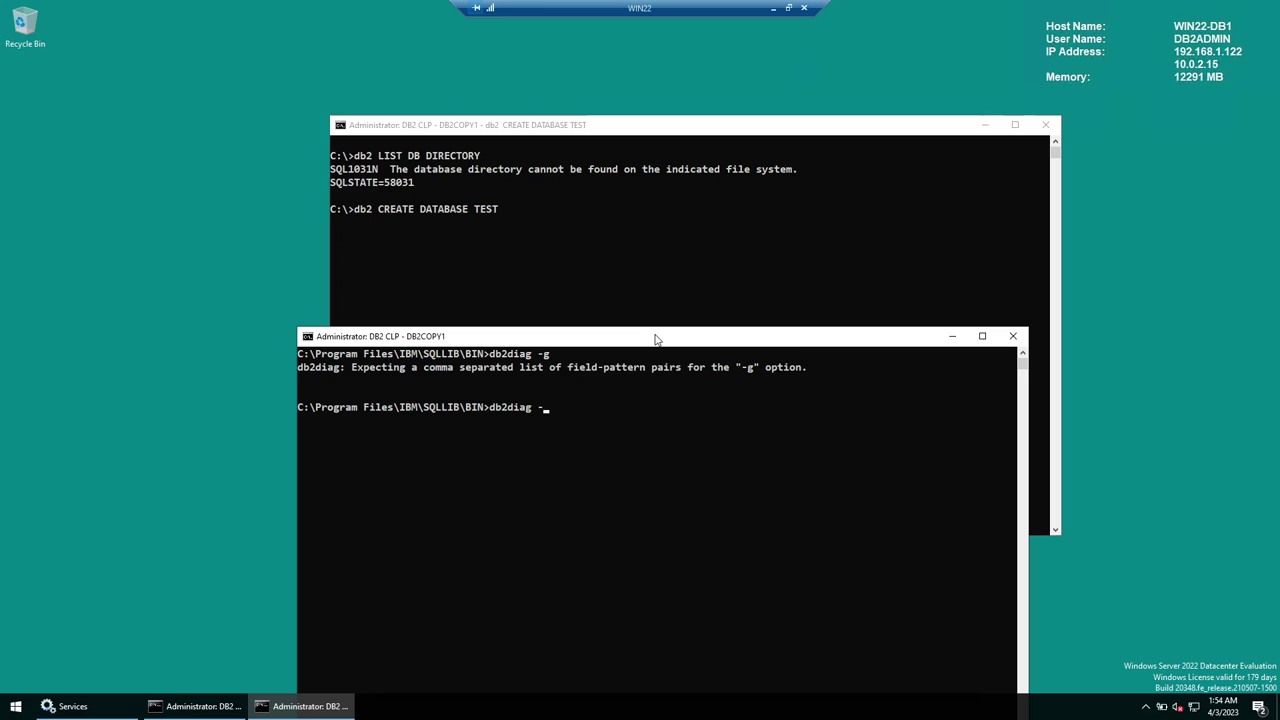
pyautogui.write('f')
pyautogui.press('Return')
# Arrange both consoles and highlight the Dictionary views created log message
pyautogui.moveTo(707, 339); pyautogui.dragTo(734, 225)
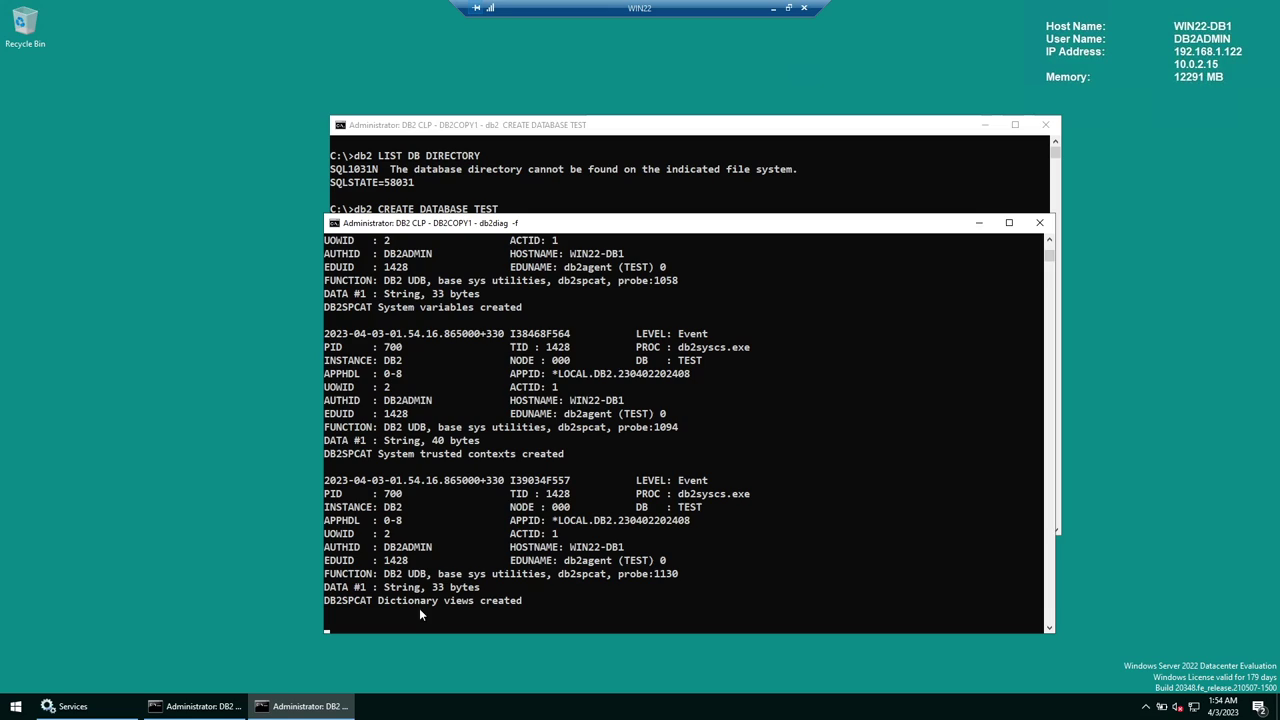
pyautogui.moveTo(596, 118); pyautogui.dragTo(596, 53)
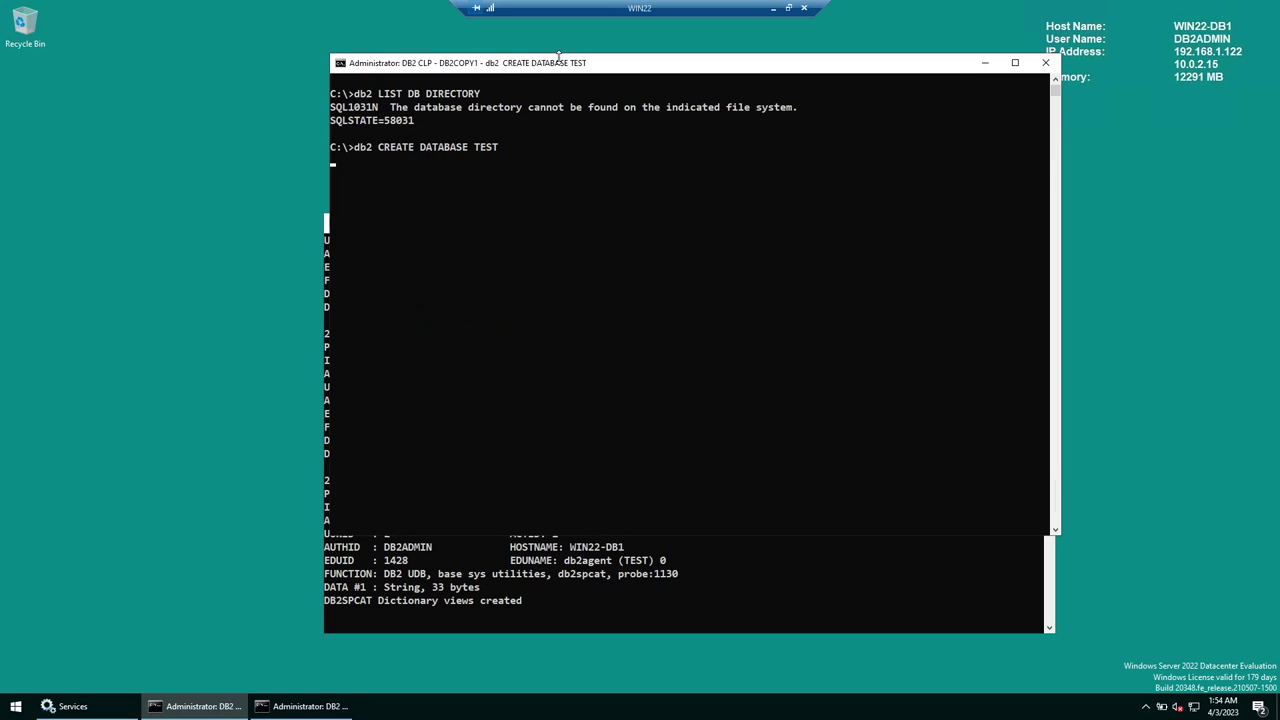
pyautogui.click(605, 552)
pyautogui.moveTo(384, 600); pyautogui.dragTo(522, 604)
pyautogui.moveTo(546, 228)
pyautogui.mouseDown()
pyautogui.moveTo(575, 226)
pyautogui.moveTo(554, 215)
pyautogui.mouseUp()
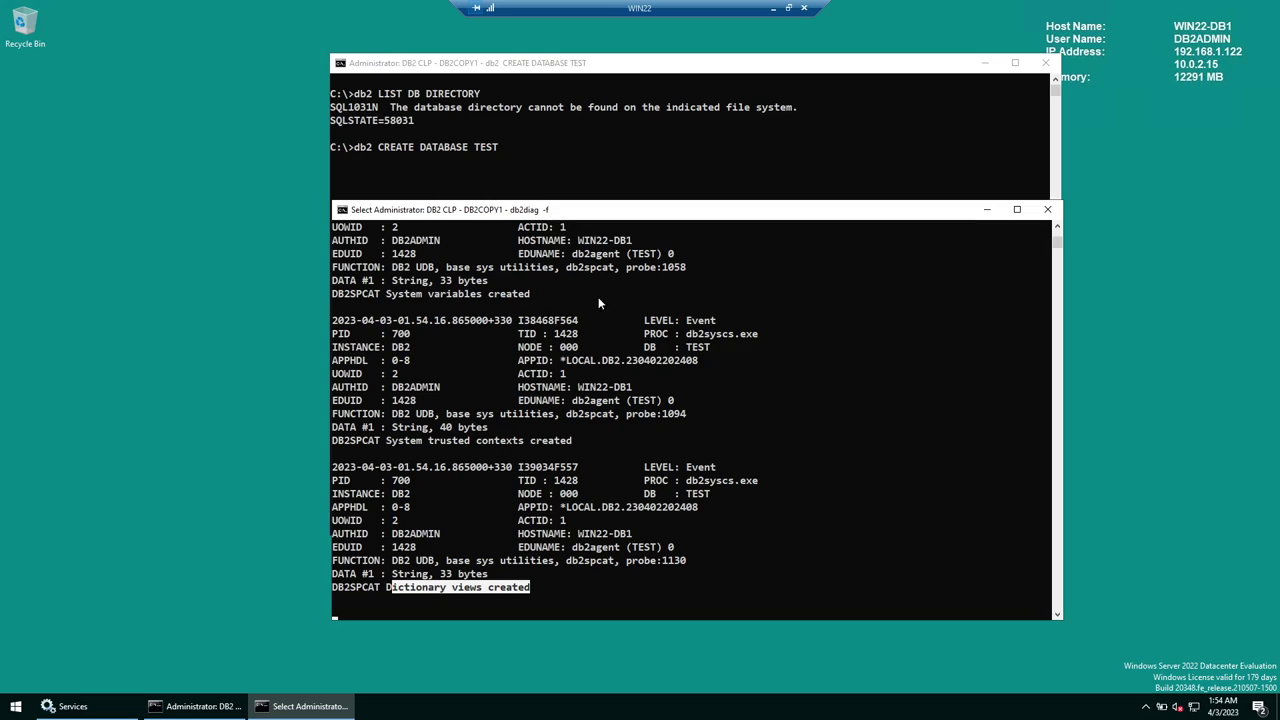
pyautogui.click(560, 576)
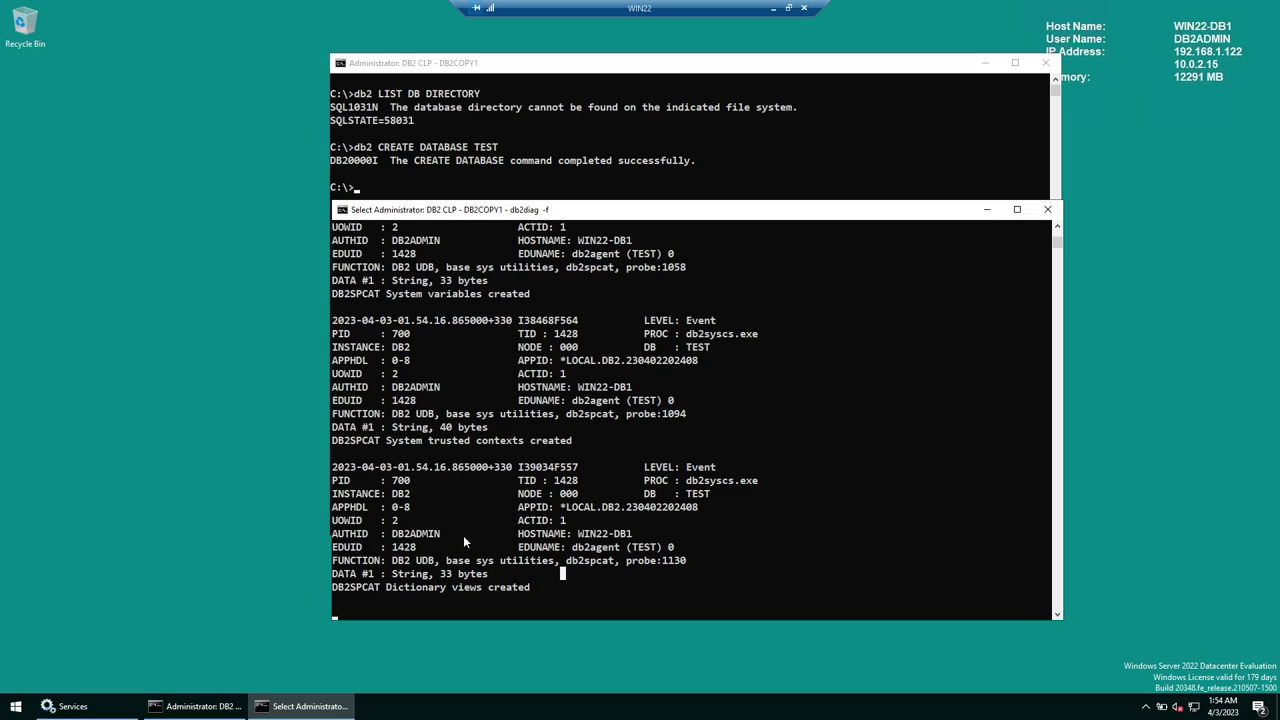
# Close the diagnostic log window and review the completed CREATE DATABASE TEST command
pyautogui.click(1047, 209)
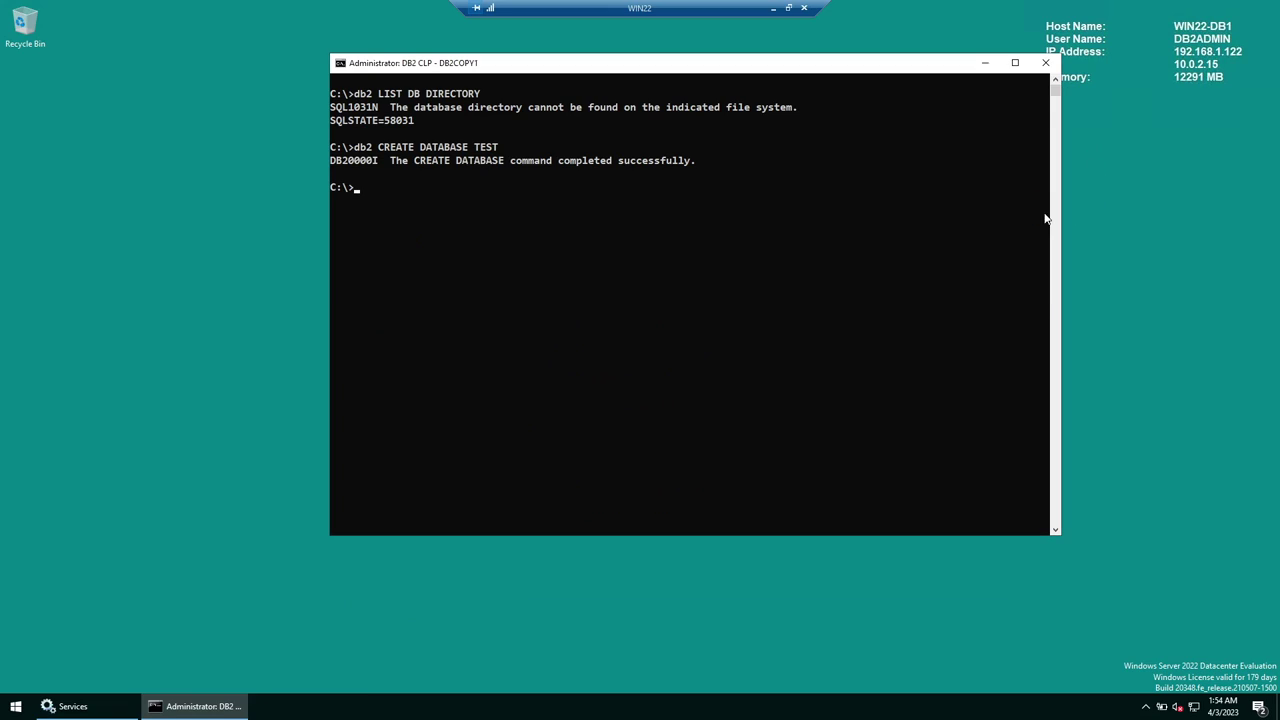
pyautogui.moveTo(378, 147); pyautogui.dragTo(502, 150)
pyautogui.click(603, 240)
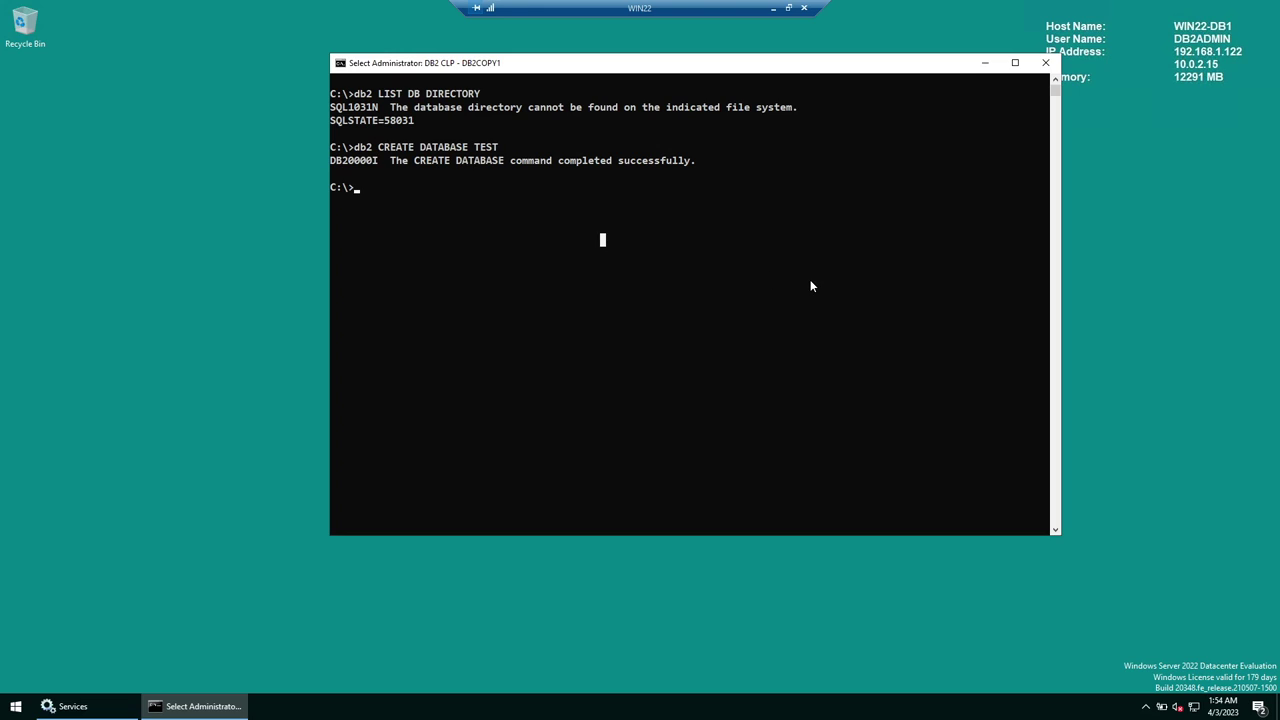
pyautogui.press('Escape')
# Rerun db2 LIST DB DIRECTORY and highlight the new TEST database entry
pyautogui.press('Up')
pyautogui.press('Up')
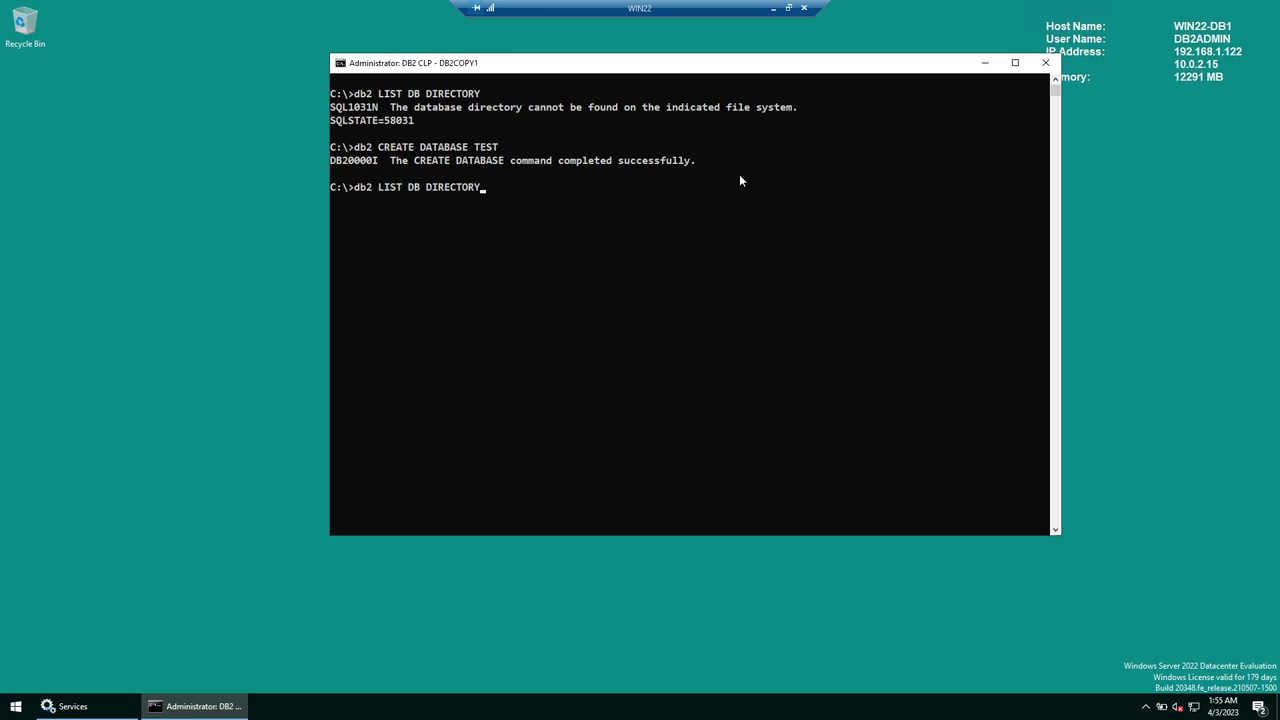
pyautogui.press('Return')
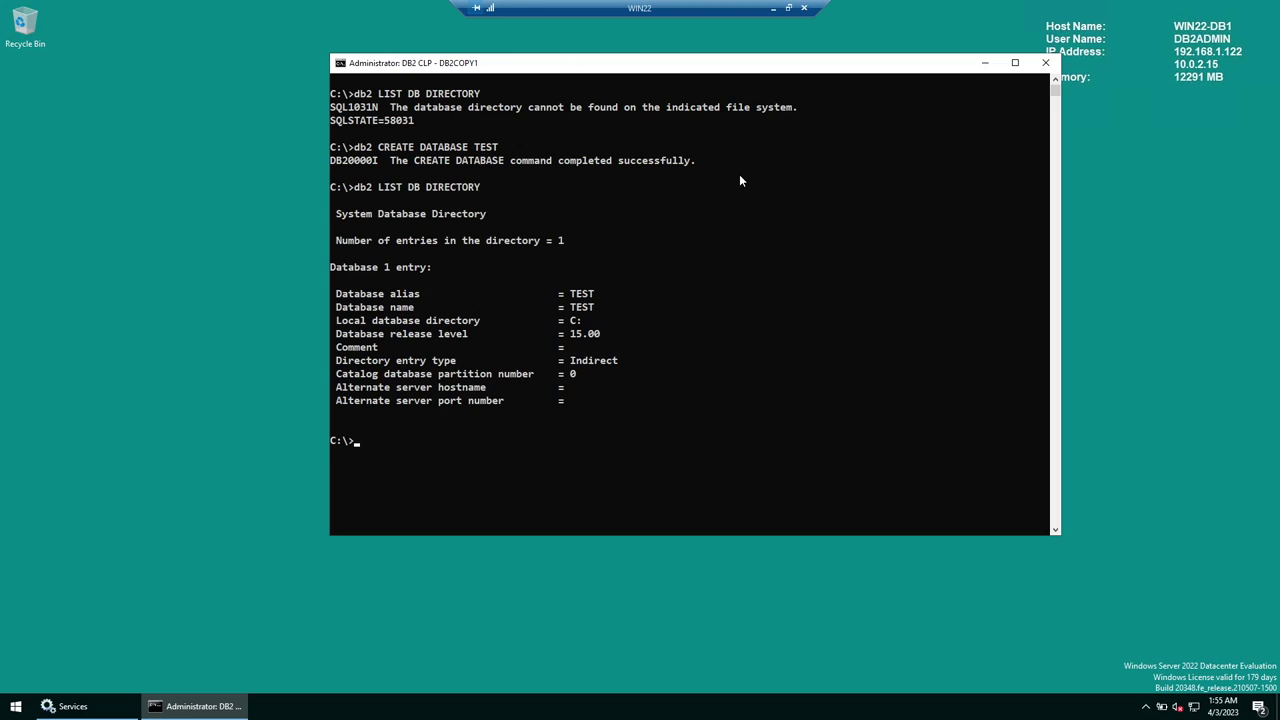
pyautogui.moveTo(475, 147); pyautogui.dragTo(549, 150)
pyautogui.moveTo(338, 280); pyautogui.dragTo(624, 410)
pyautogui.click(400, 339)
pyautogui.moveTo(365, 268); pyautogui.dragTo(420, 279)
pyautogui.click(735, 428)
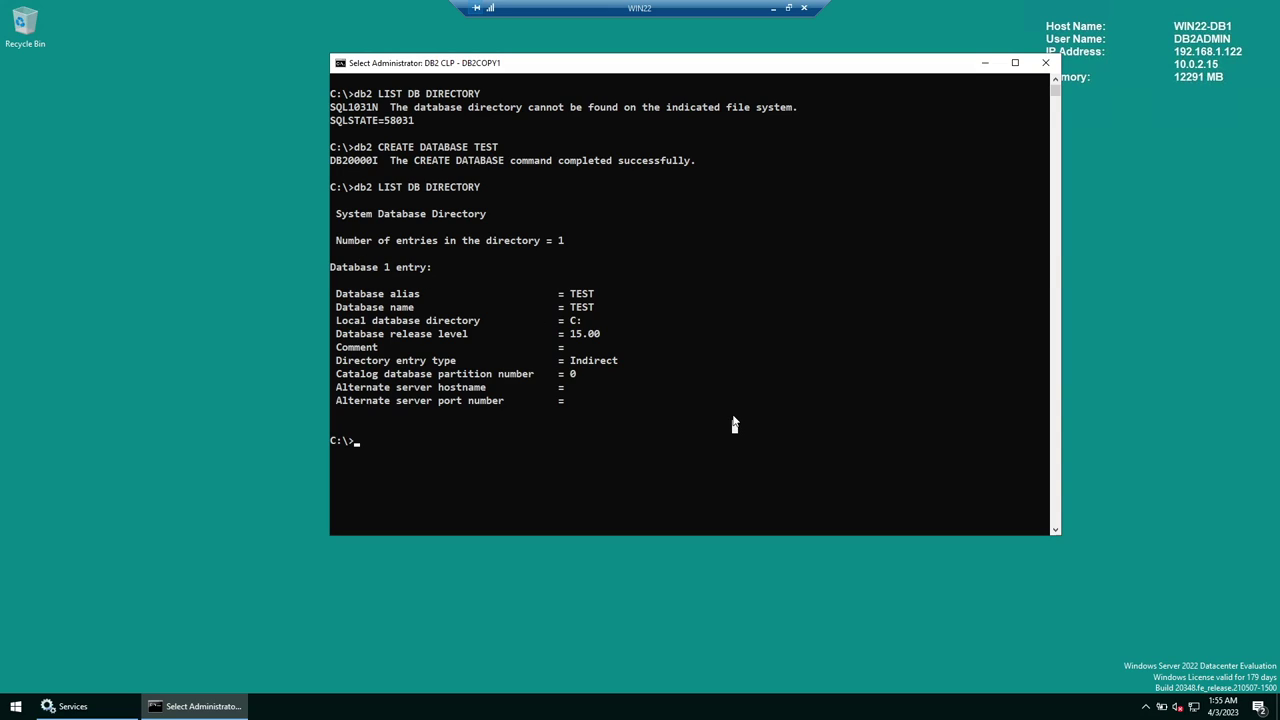
# Check the connection state, run db2 CONNECT TO TEST, and check the state again
pyautogui.write('cls')
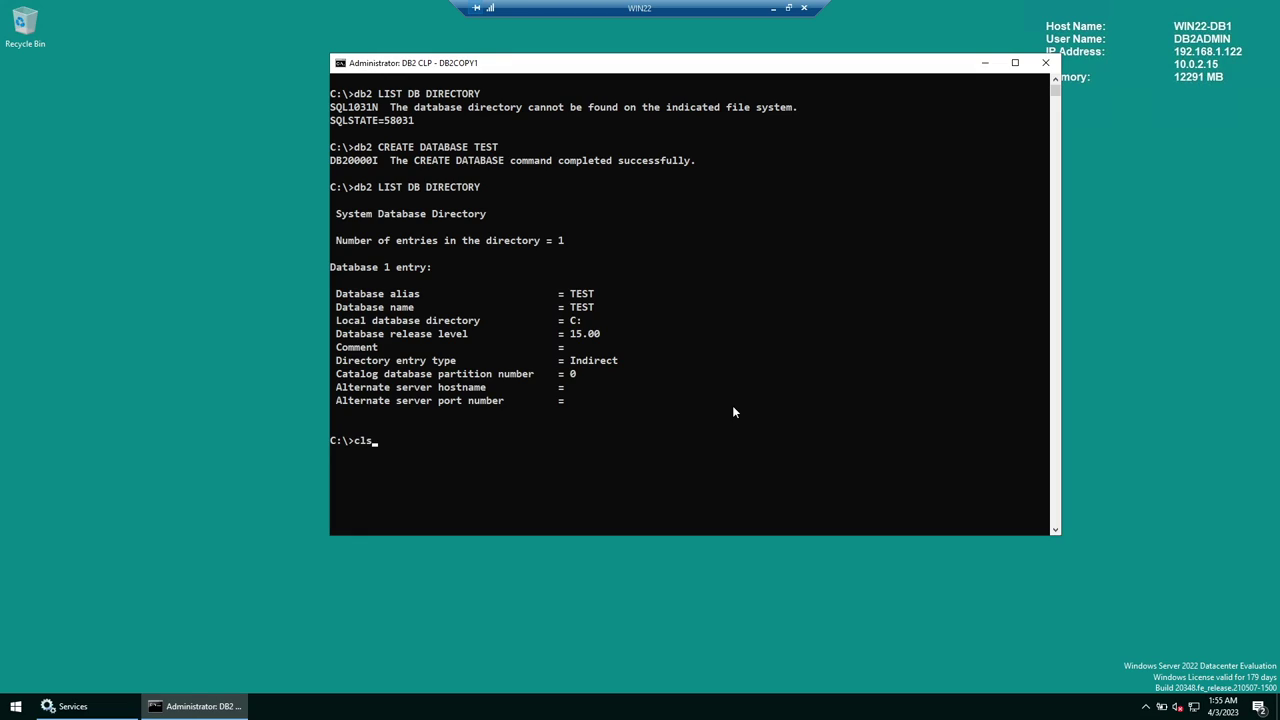
pyautogui.press('Return')
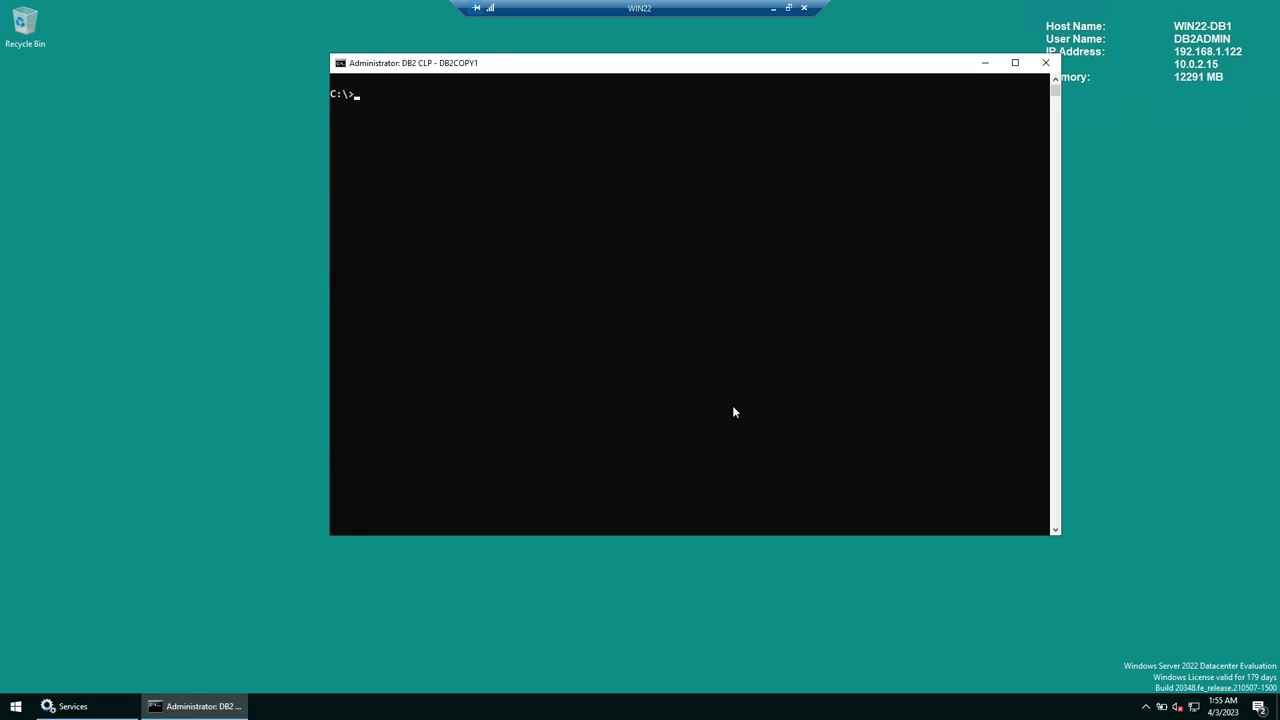
pyautogui.write('db2 GET CONNECTION STATE')
pyautogui.press('Return')
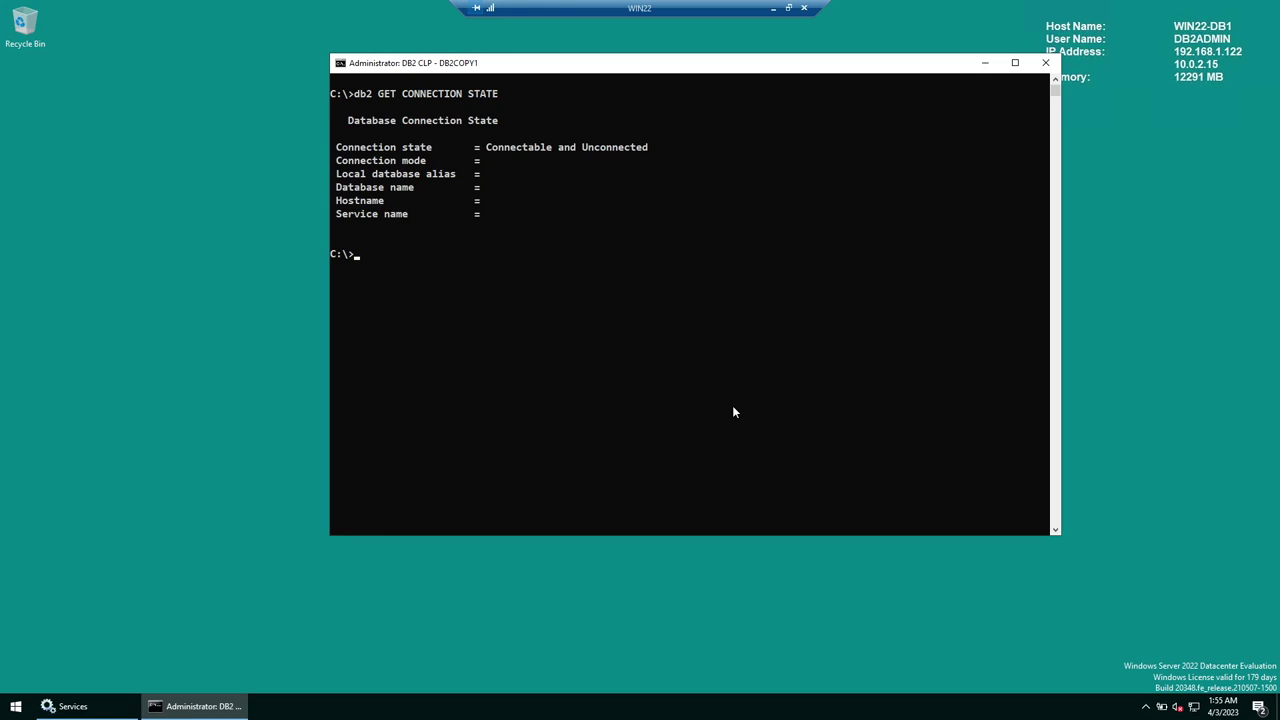
pyautogui.write('db2 CONNECT TO TEST')
pyautogui.press('Return')
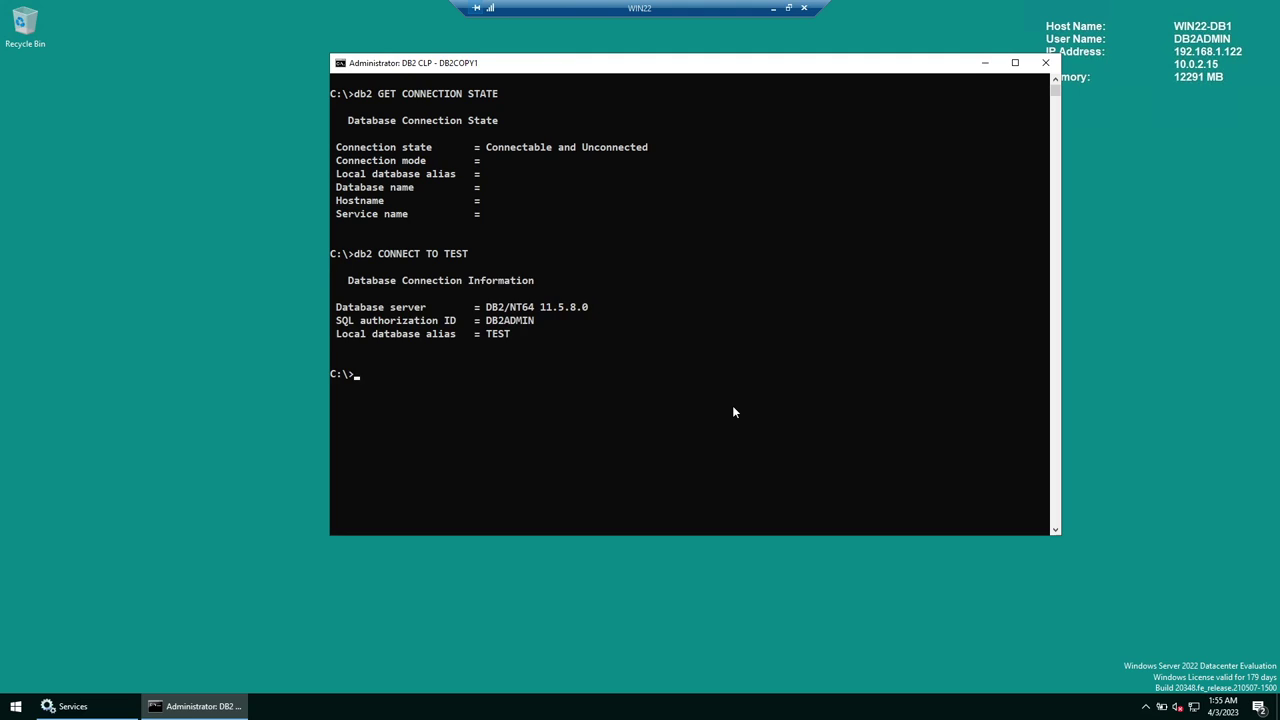
pyautogui.press('Up')
pyautogui.press('Up')
pyautogui.press('Return')
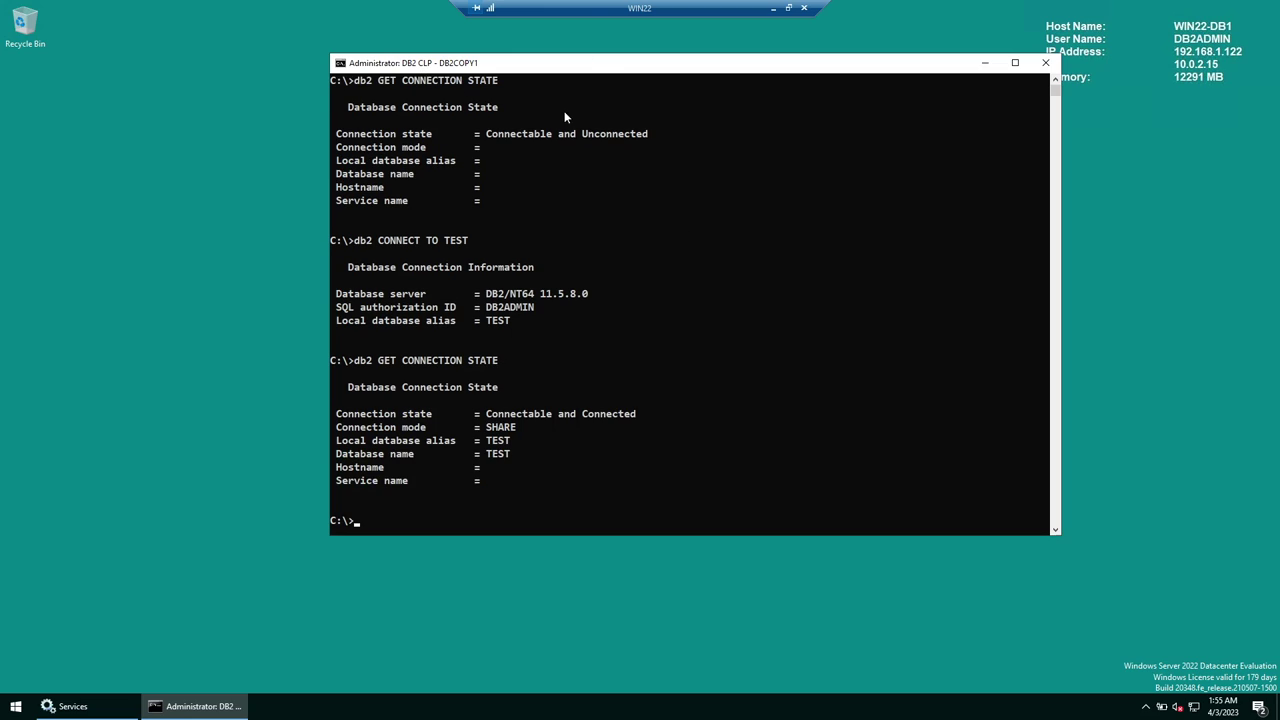
# Compare the Unconnected and Connected states for TEST, then minimize the console
pyautogui.moveTo(577, 133); pyautogui.dragTo(647, 135)
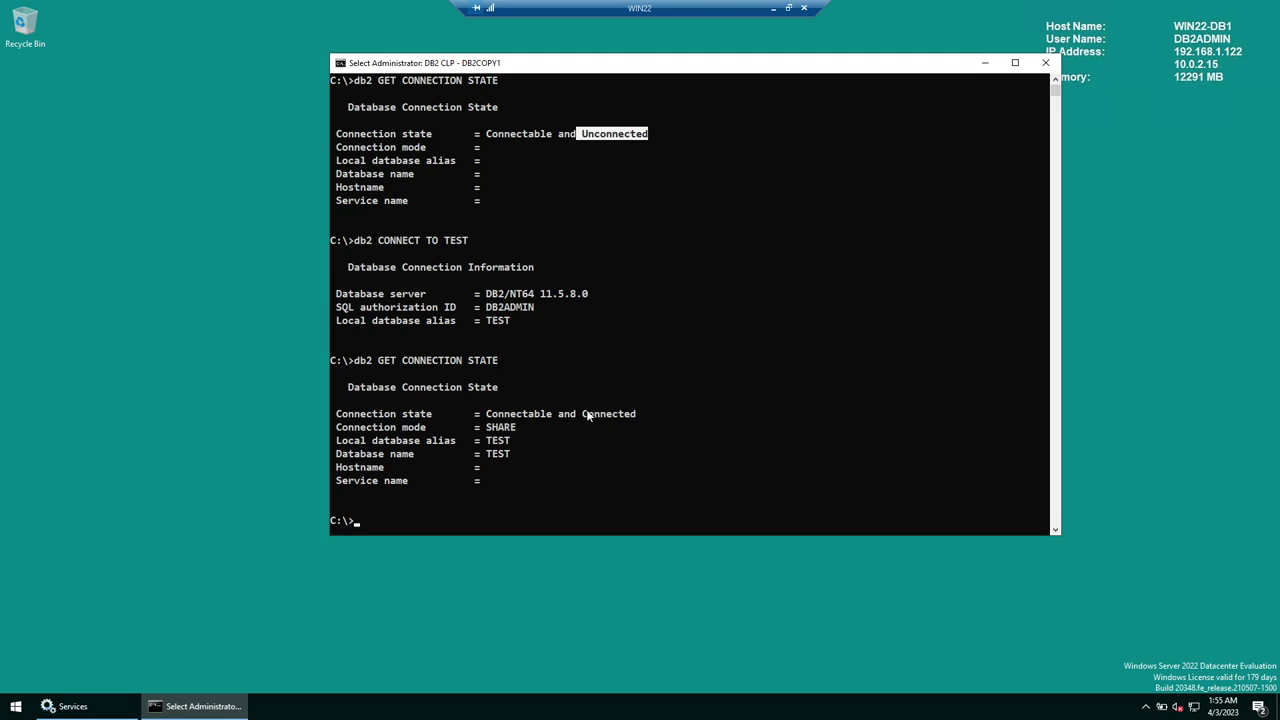
pyautogui.moveTo(577, 413); pyautogui.dragTo(671, 418)
pyautogui.moveTo(451, 444); pyautogui.dragTo(513, 455)
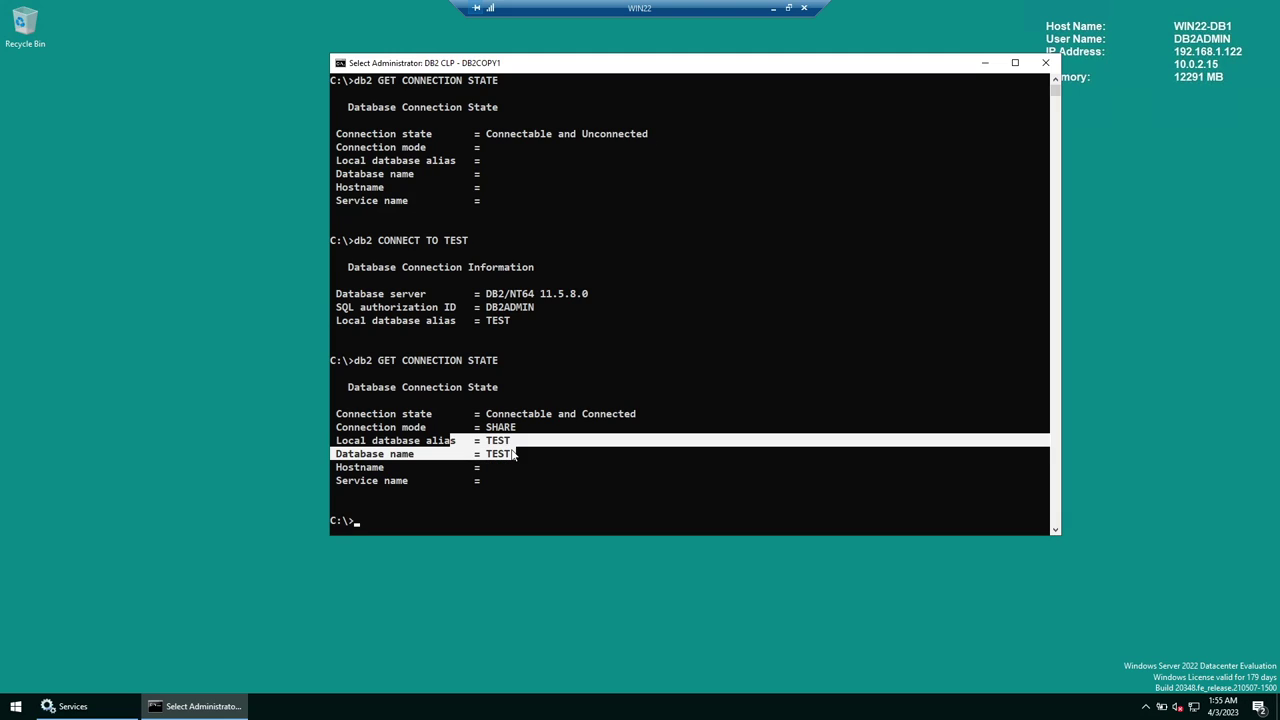
pyautogui.click(836, 348)
pyautogui.scroll(1, 838, 347)
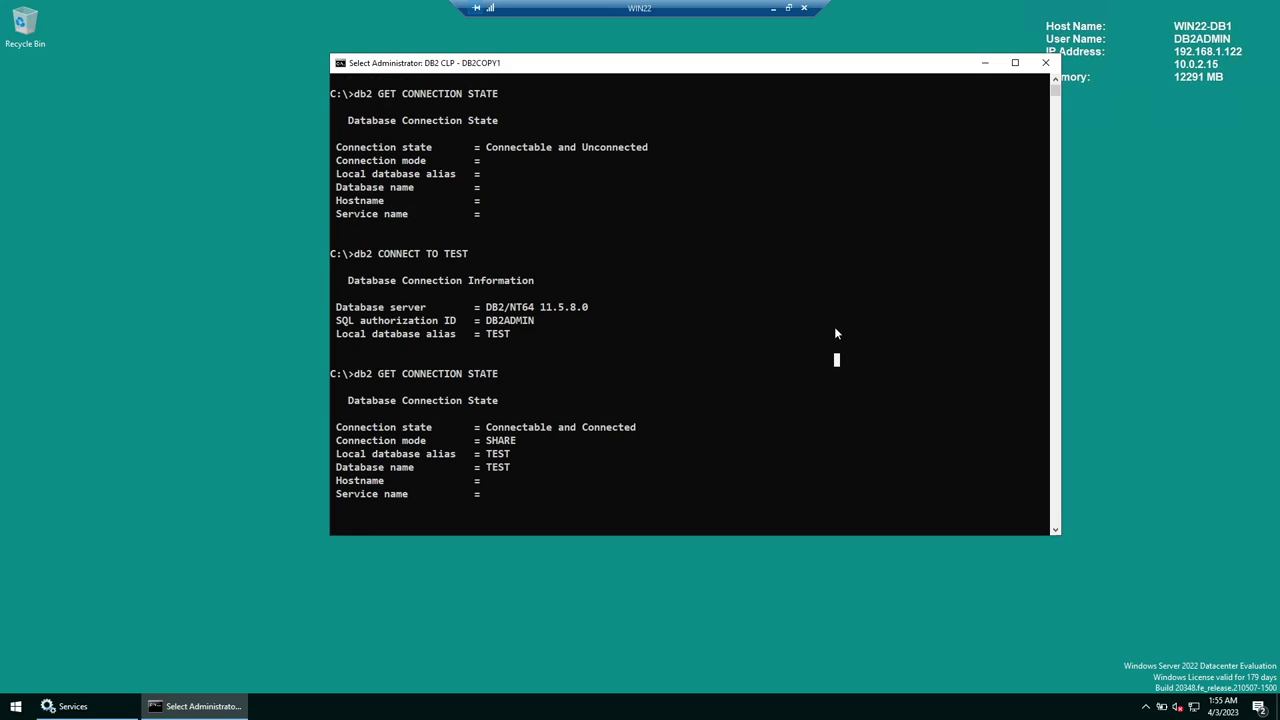
pyautogui.scroll(-3, 823, 340)
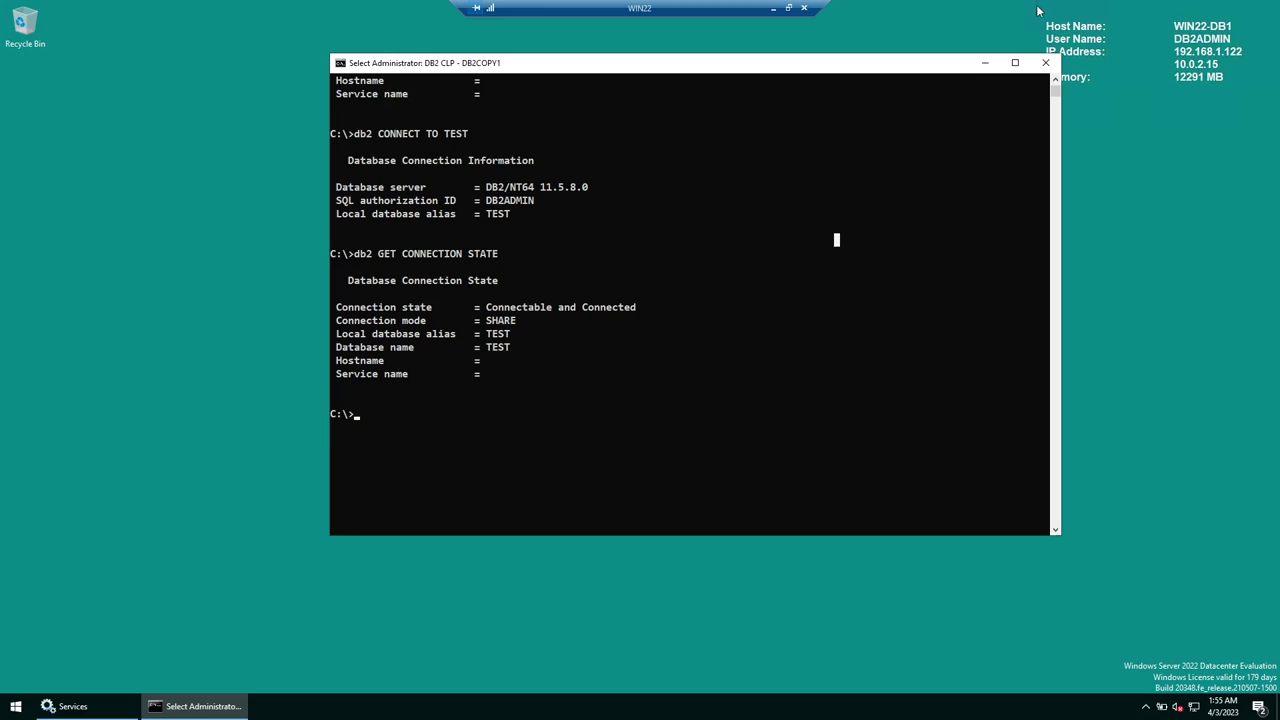
pyautogui.click(985, 62)
pyautogui.click(16, 706)
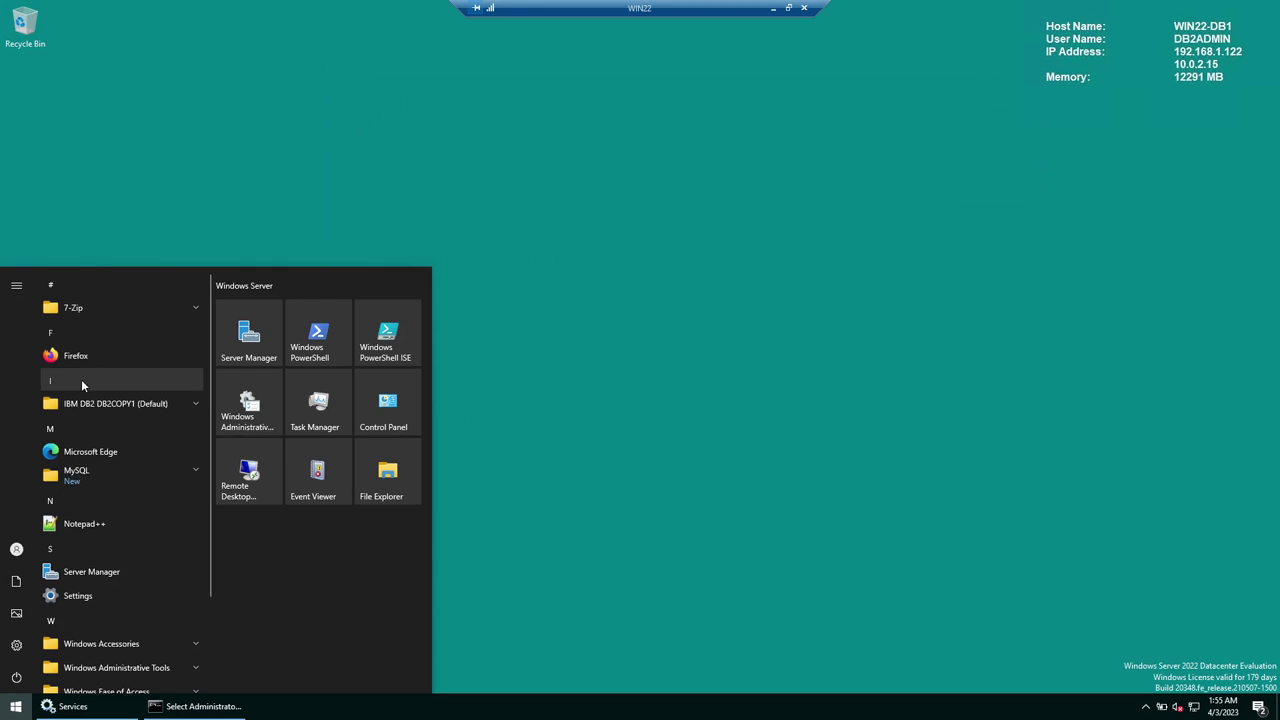
pyautogui.click(88, 403)
# Open an elevated DB2 Command Window and change to the root of drive C
pyautogui.click(134, 544)
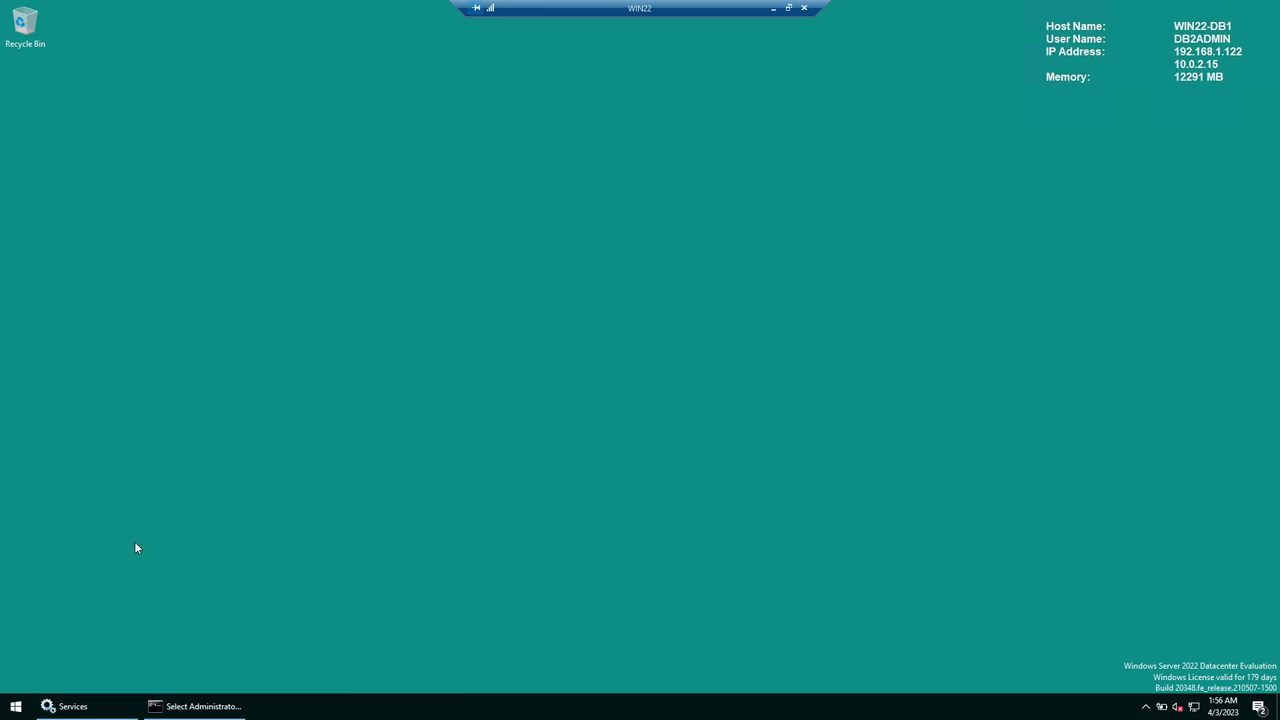
pyautogui.click(575, 443)
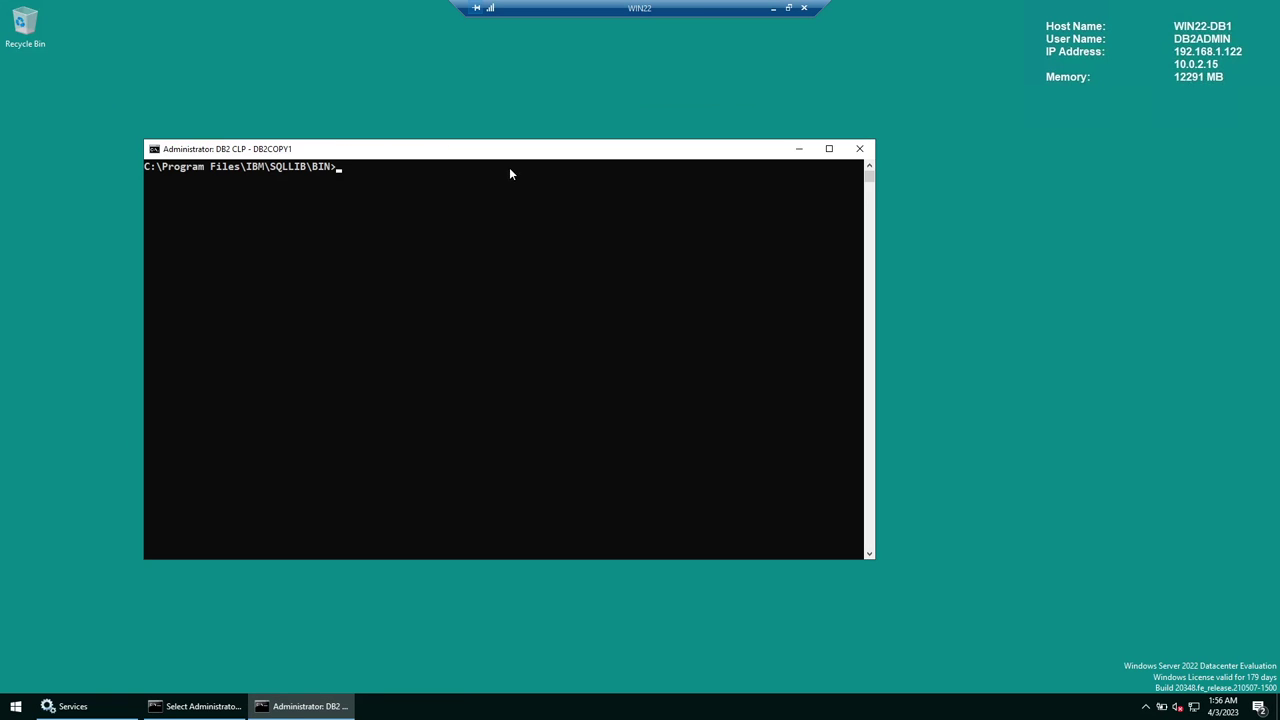
pyautogui.moveTo(524, 158); pyautogui.dragTo(697, 130)
pyautogui.write('c')
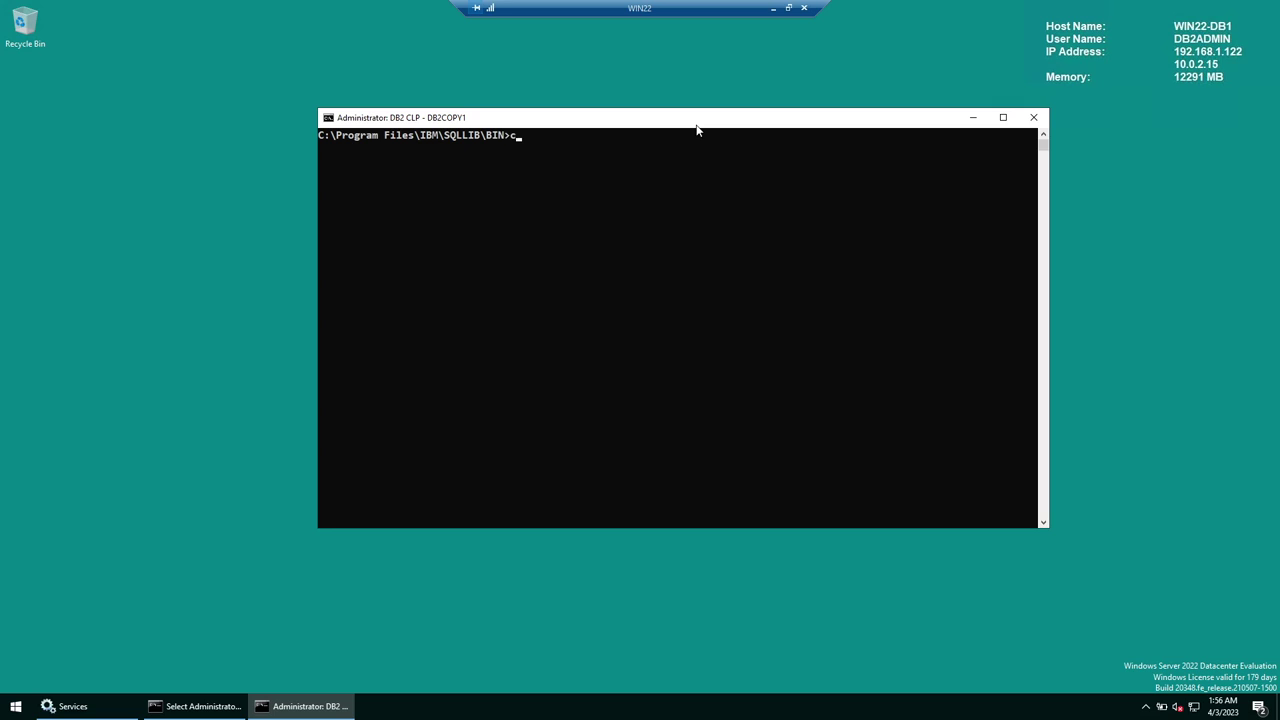
pyautogui.write('d ..')
pyautogui.press('Return')
pyautogui.write('cd ..')
pyautogui.press('Return')
pyautogui.write('cd ..')
pyautogui.press('Return')
pyautogui.write('cd ..')
pyautogui.press('Return')
# Clear the screen, run db2ilist showing only DB2, and view the Services list
pyautogui.write('cls')
pyautogui.press('Return')
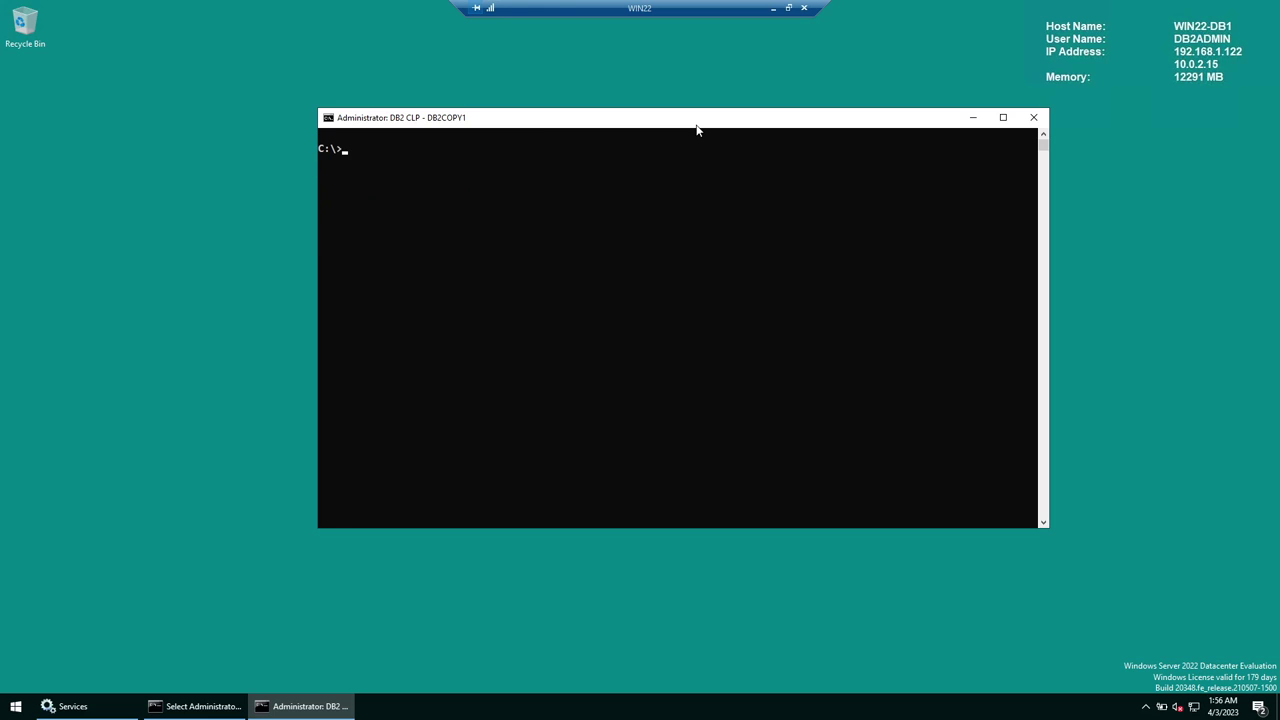
pyautogui.write('db2ilist')
pyautogui.press('Return')
pyautogui.click(120, 711)
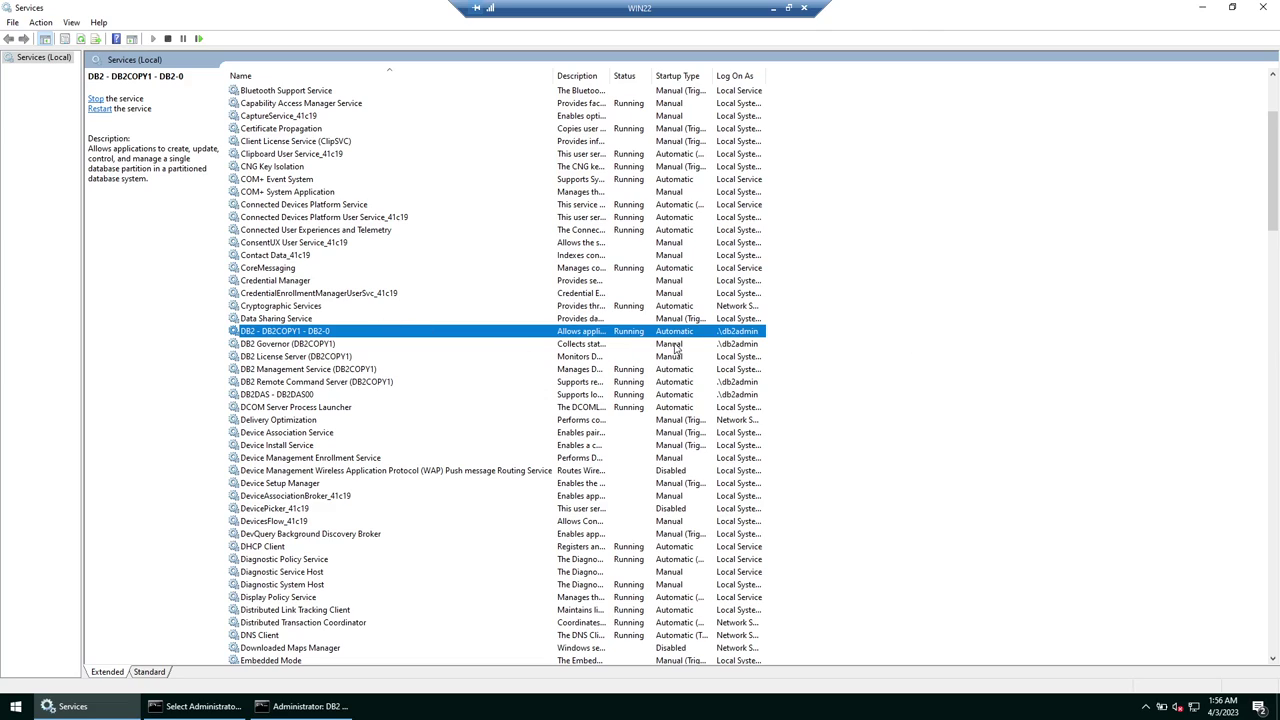
# Enter db2icrt at the prompt and switch the console font to Lucida Console
pyautogui.click(1203, 9)
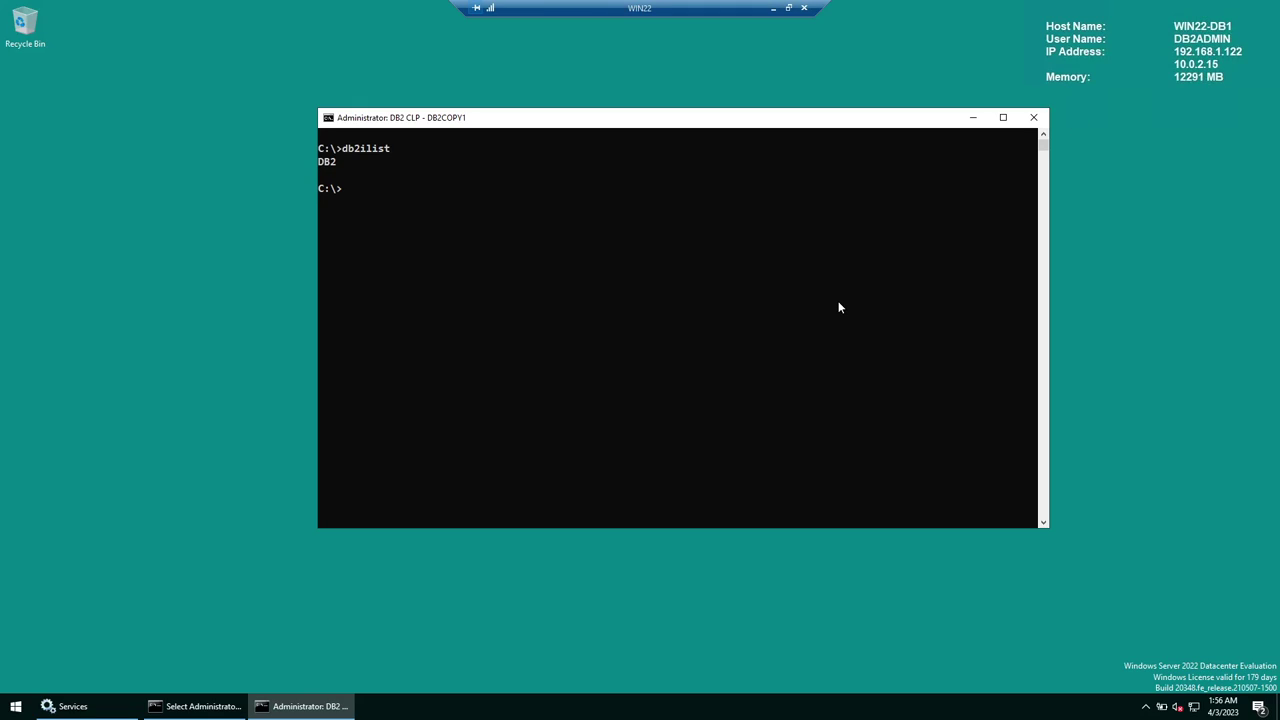
pyautogui.write('db2icrt')
pyautogui.rightClick(628, 118)
pyautogui.click(661, 247)
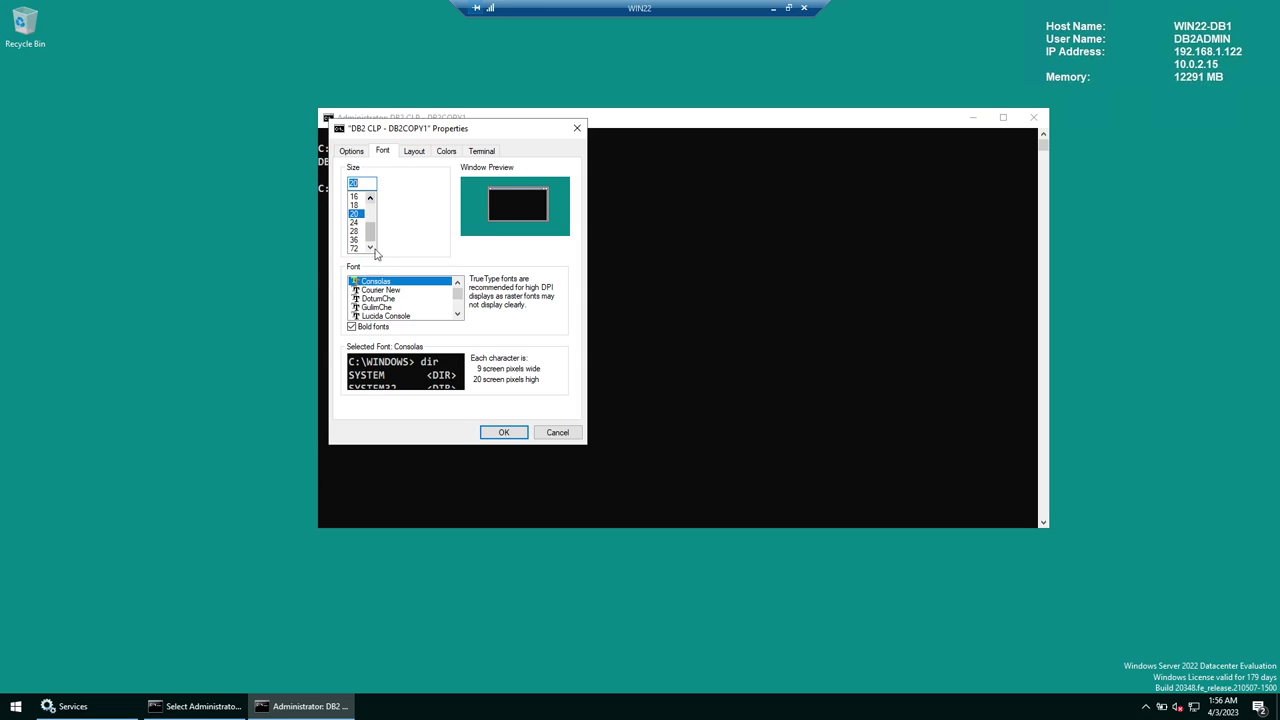
pyautogui.click(388, 316)
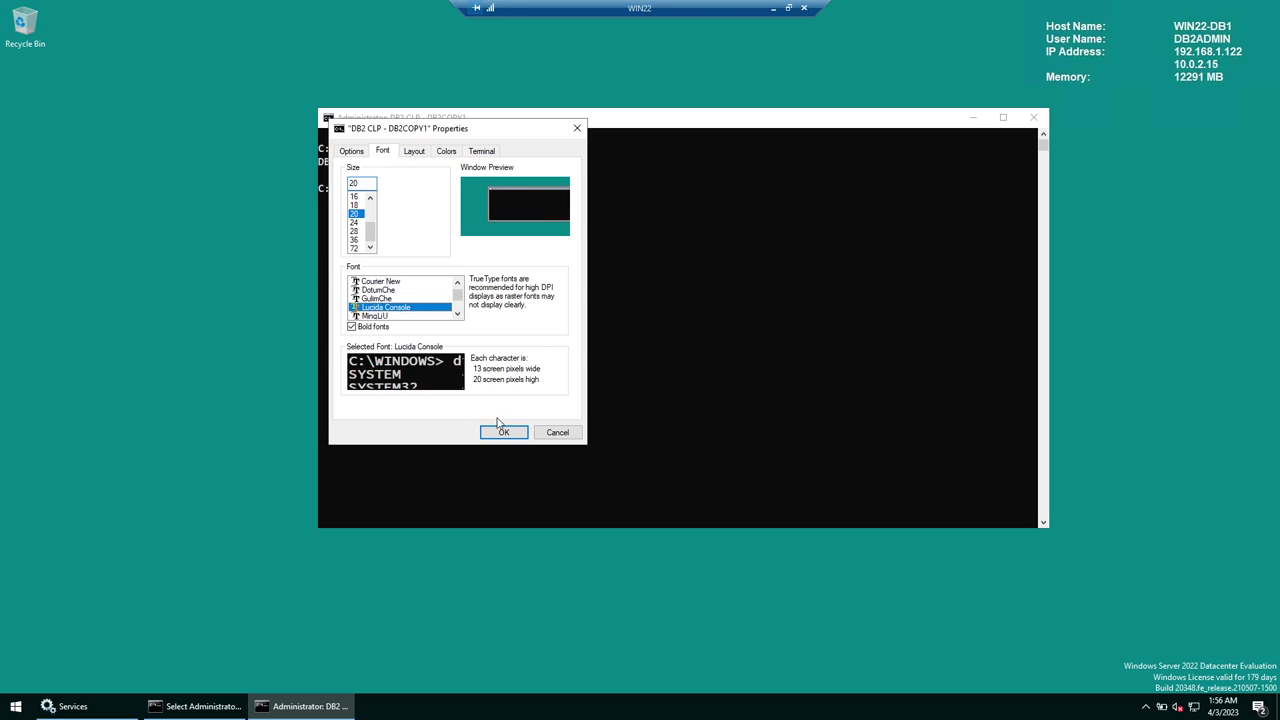
pyautogui.click(500, 432)
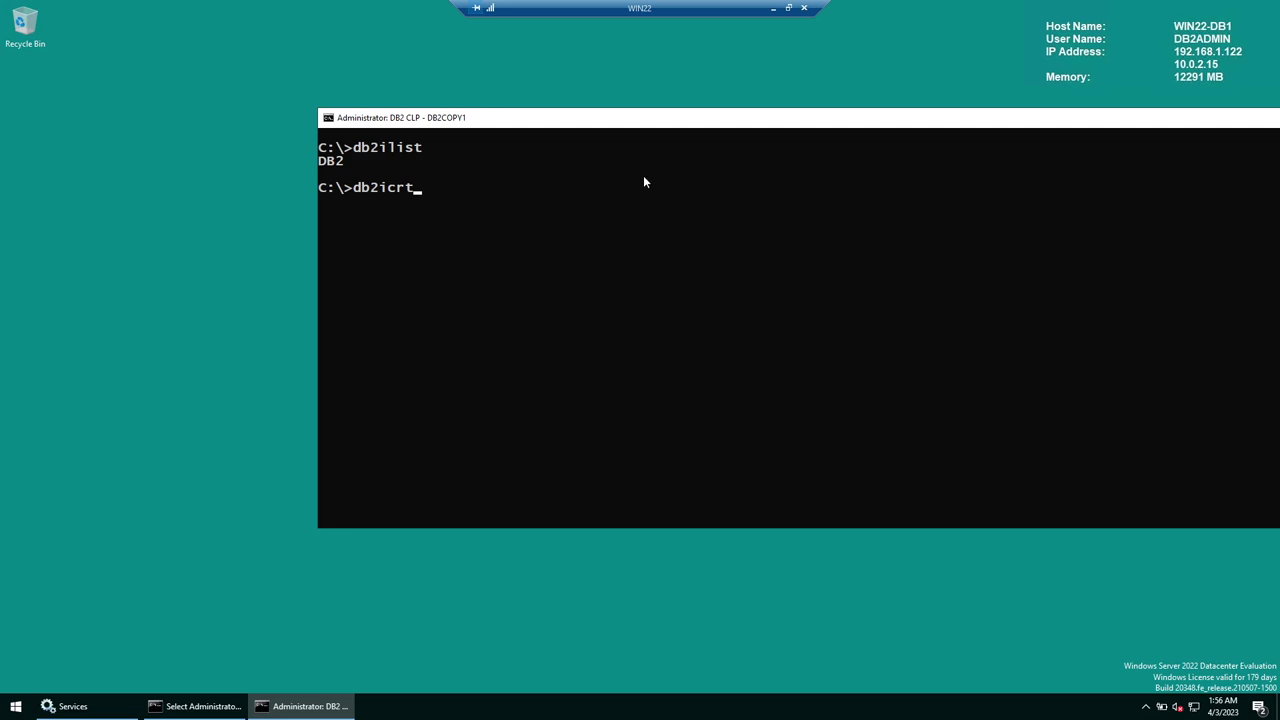
# Create instance DBS with db2icrt DBS and rerun db2ilist showing DBS and DB2
pyautogui.moveTo(609, 128); pyautogui.dragTo(539, 128)
pyautogui.write('DBS')
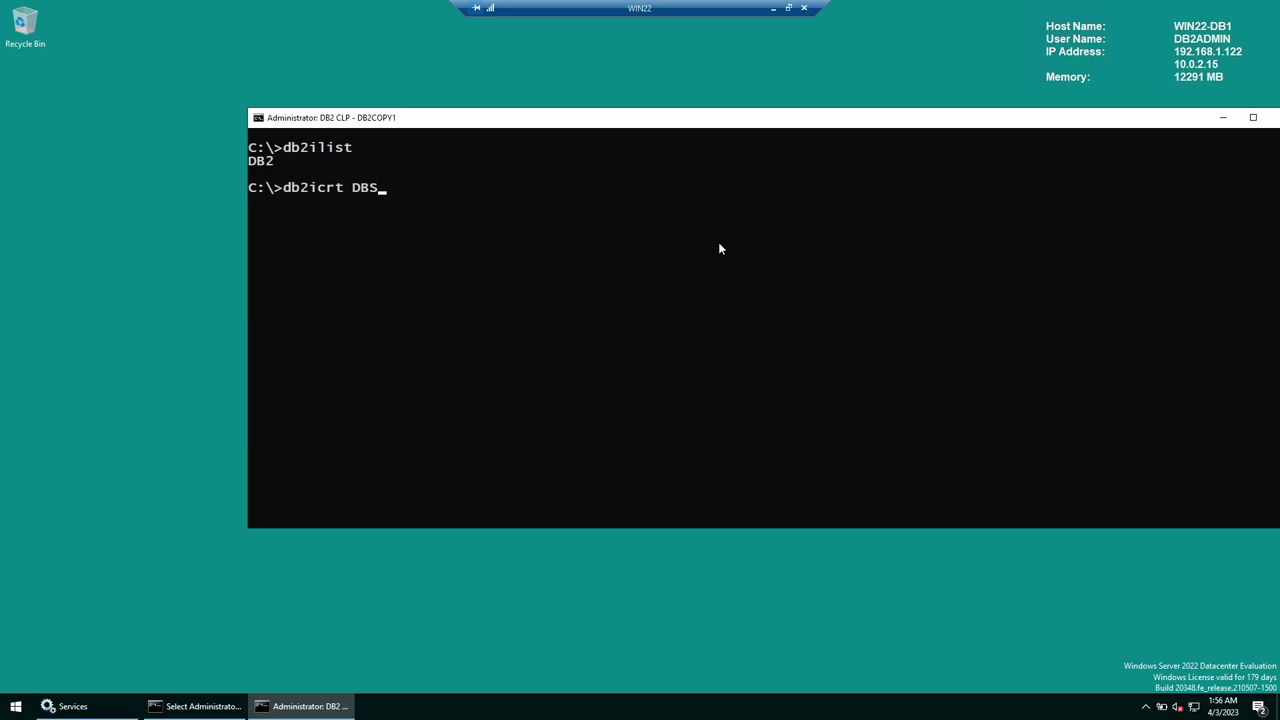
pyautogui.press('Return')
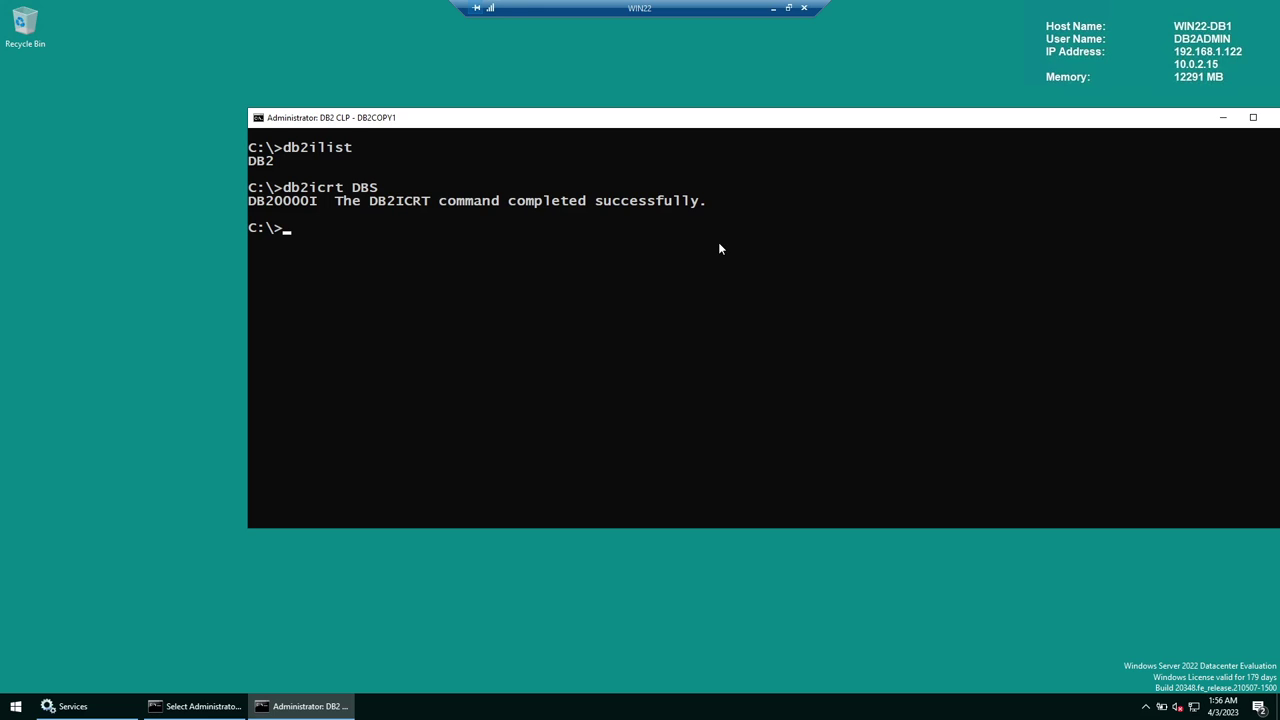
pyautogui.press('Up')
pyautogui.press('Up')
pyautogui.press('Return')
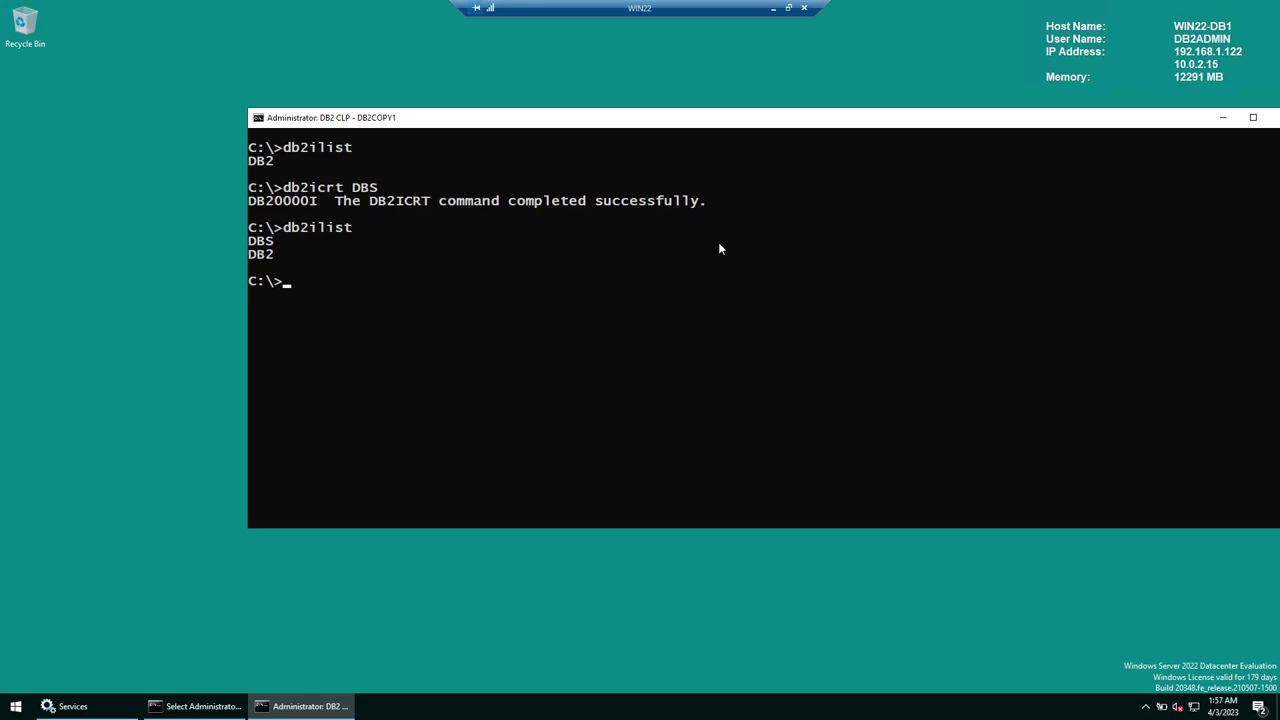
# Refresh Services (Local) and select the new DB2 - DB2COPY1 - DBS service
pyautogui.click(65, 706)
pyautogui.rightClick(52, 60)
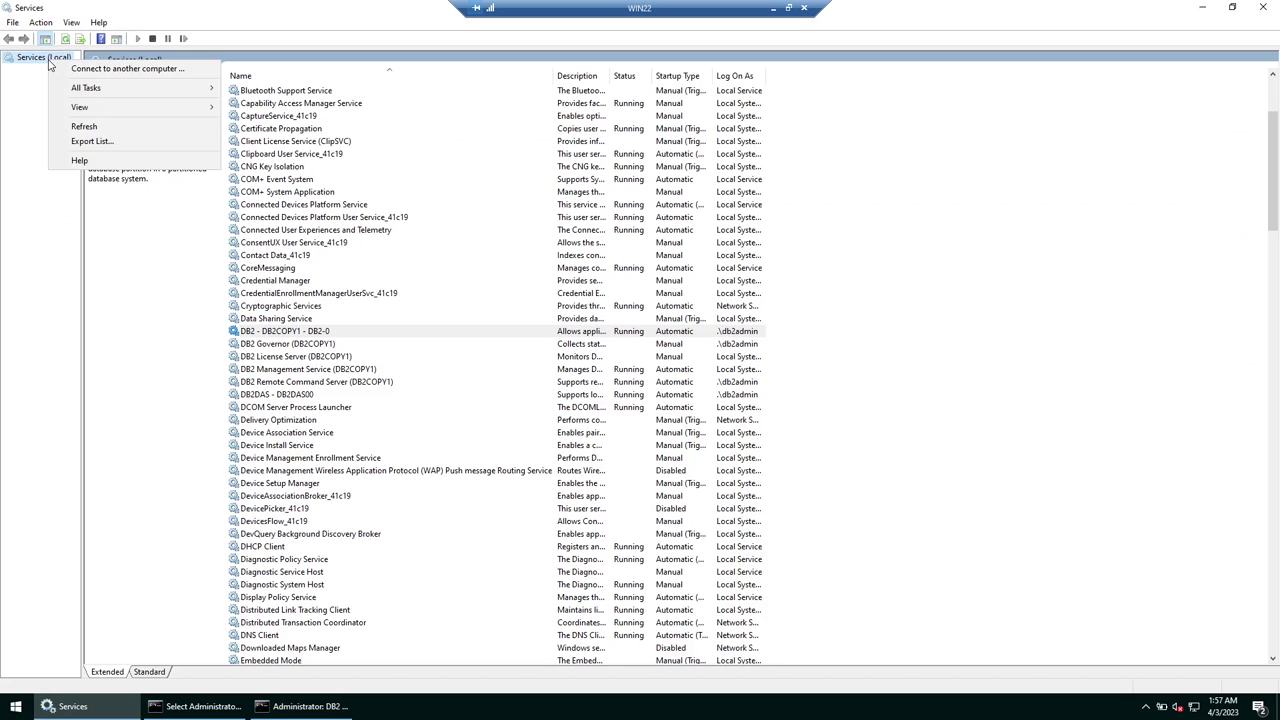
pyautogui.click(85, 127)
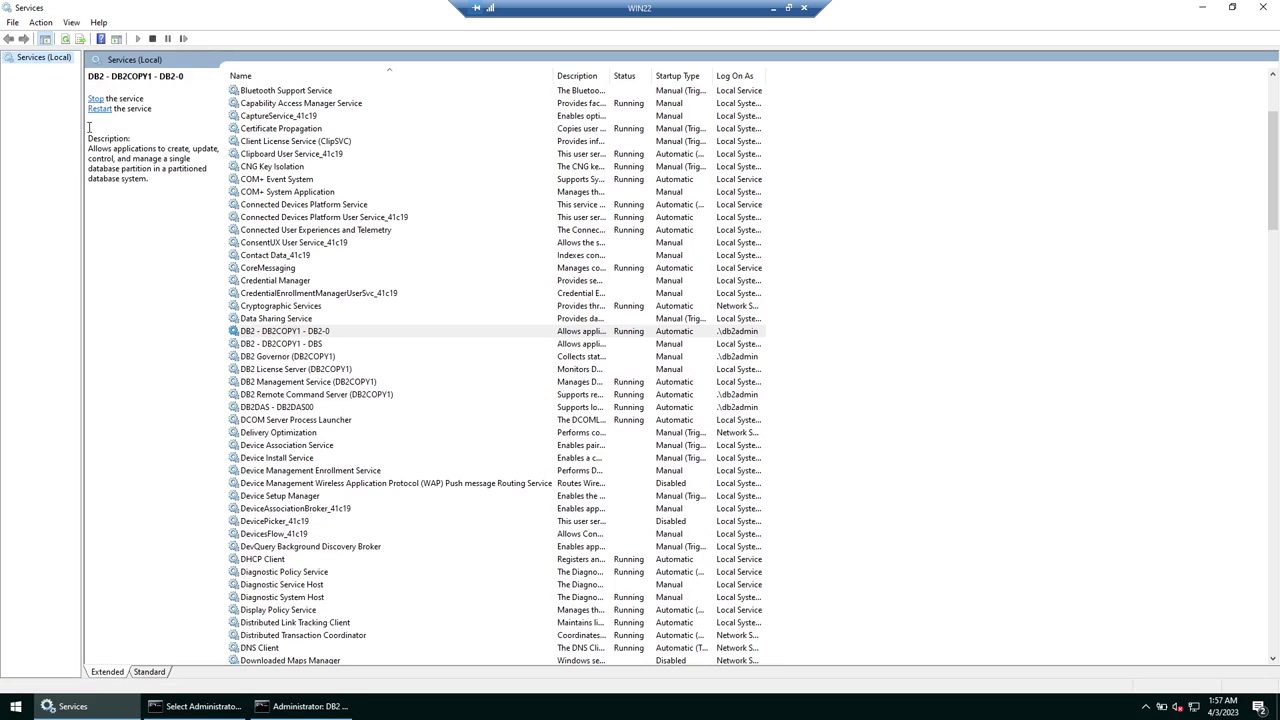
pyautogui.click(324, 346)
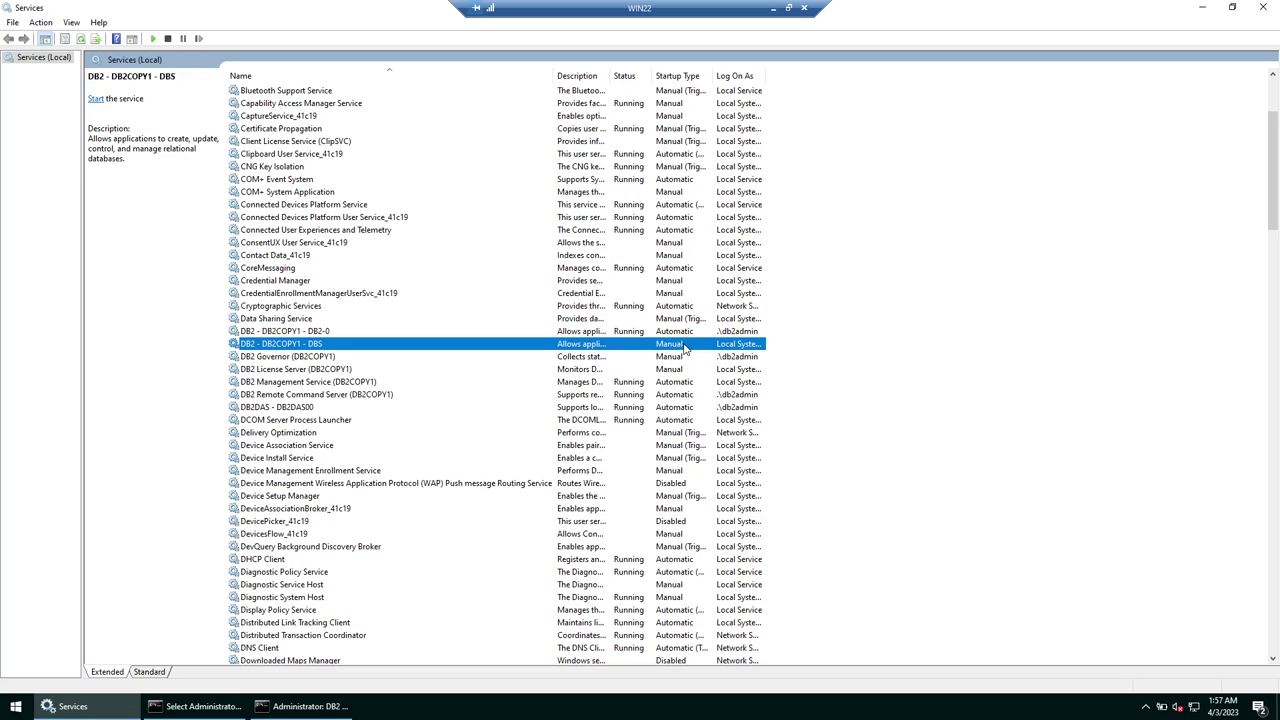
pyautogui.click(686, 334)
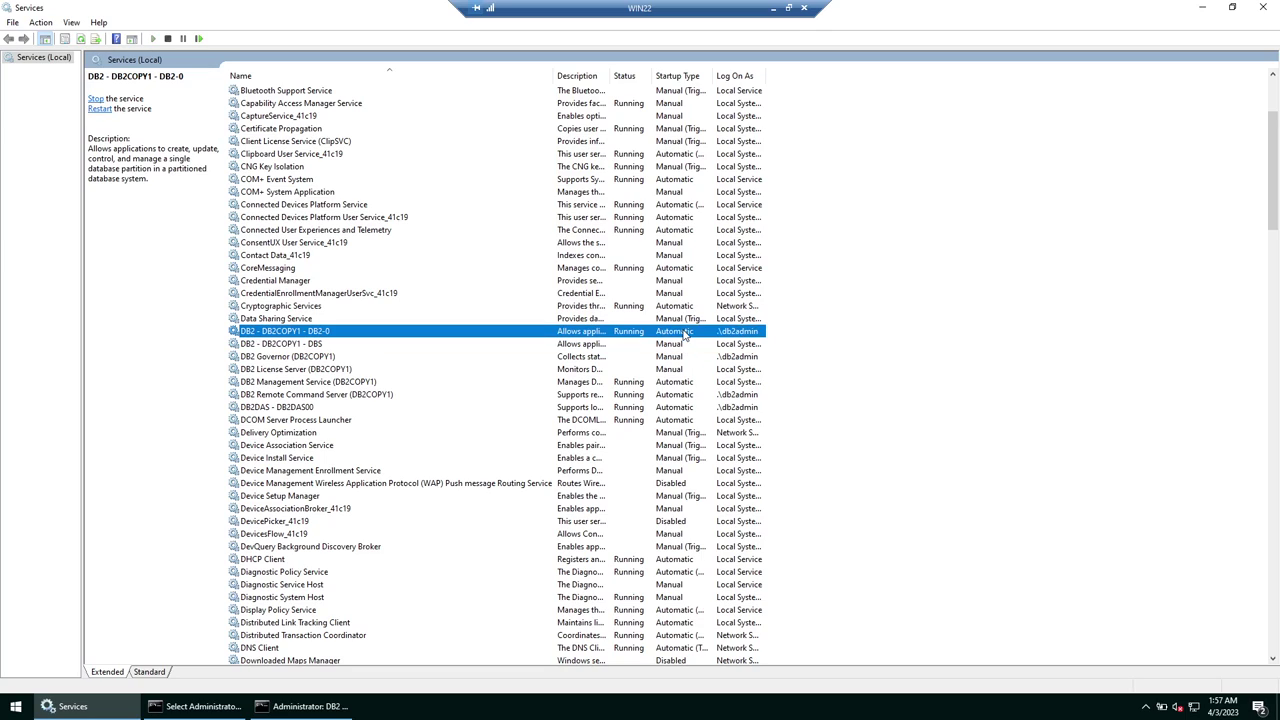
pyautogui.click(686, 349)
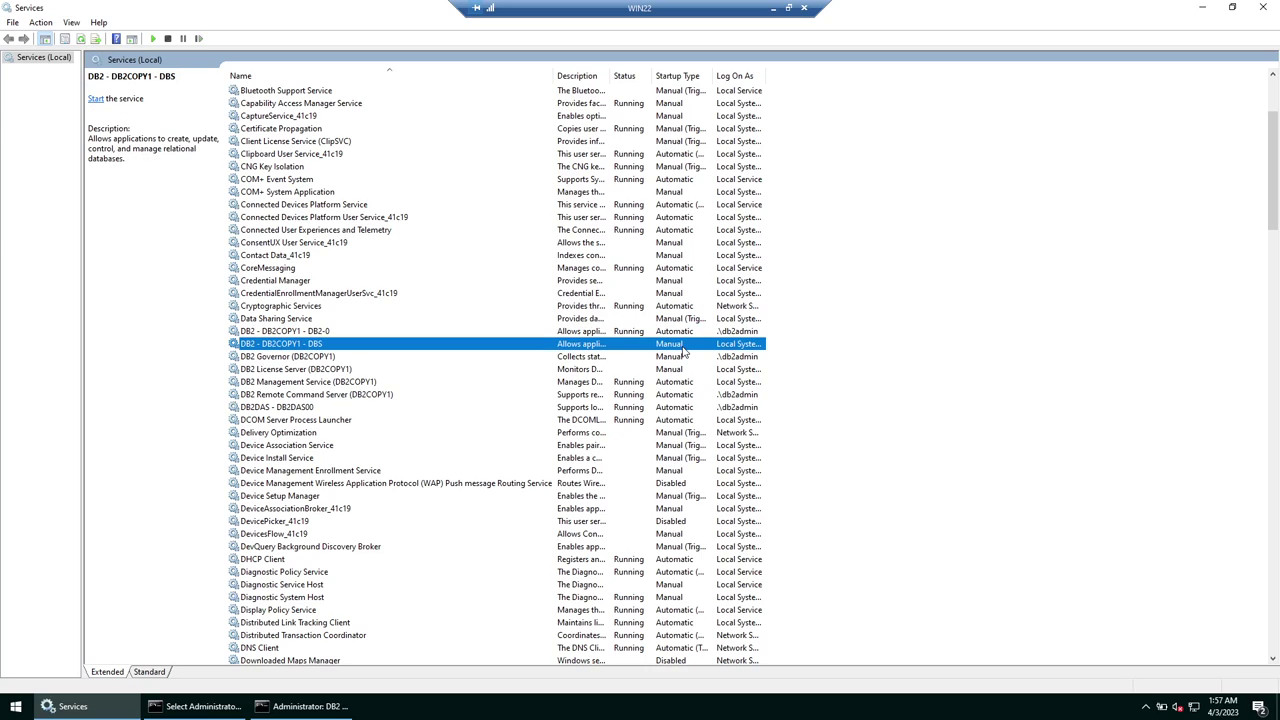
# Set the DBS service's startup type to Automatic and return to the DB2 console
pyautogui.rightClick(684, 349)
pyautogui.click(722, 468)
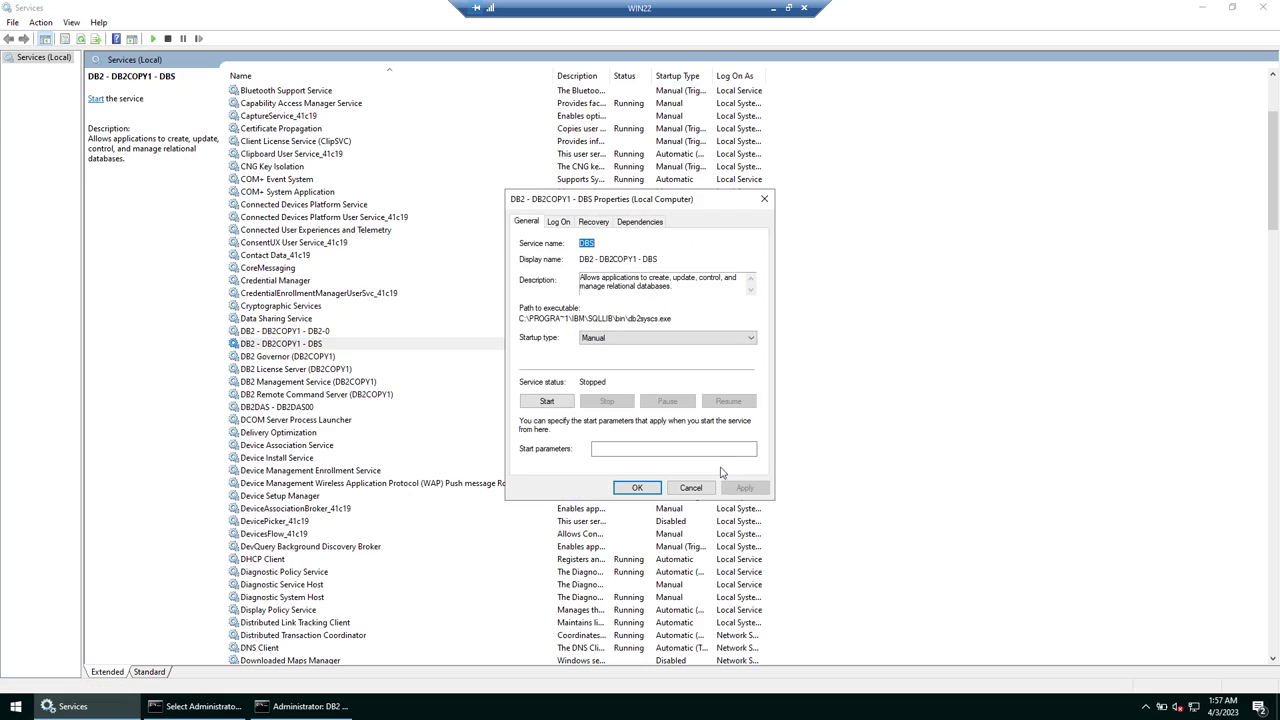
pyautogui.click(640, 338)
pyautogui.click(641, 359)
pyautogui.click(741, 487)
pyautogui.click(622, 489)
pyautogui.click(343, 345)
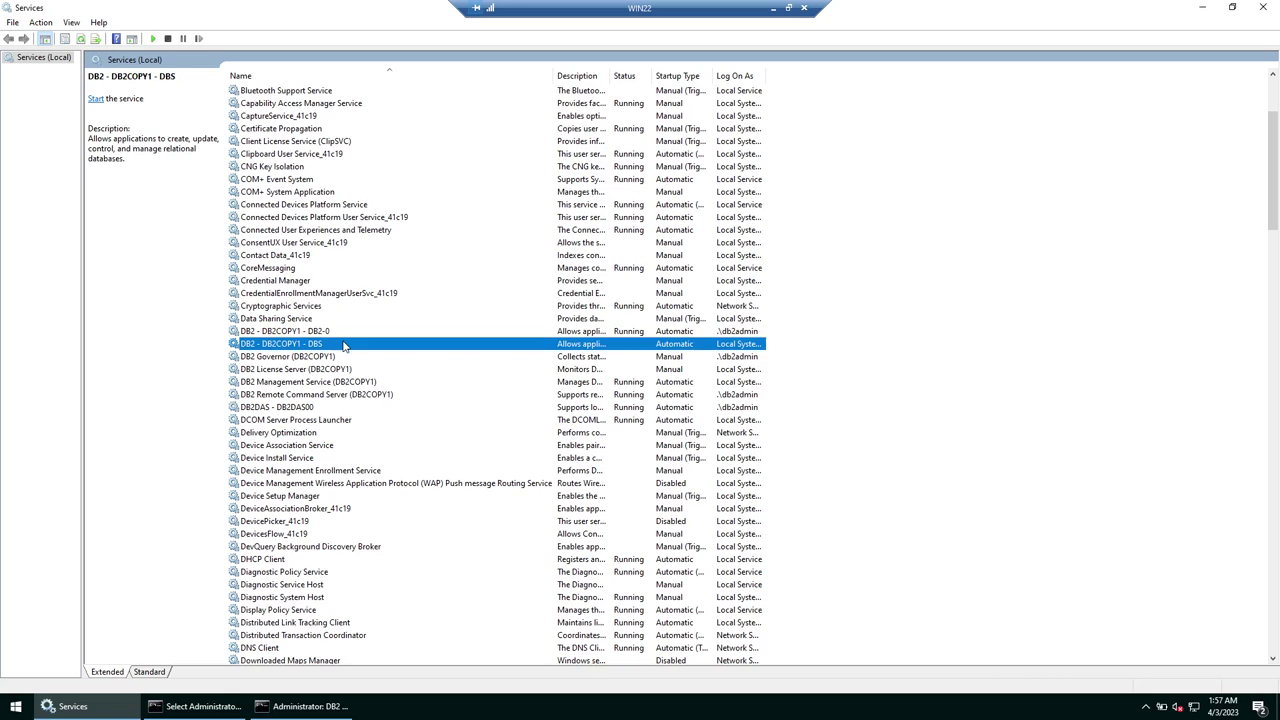
pyautogui.click(303, 706)
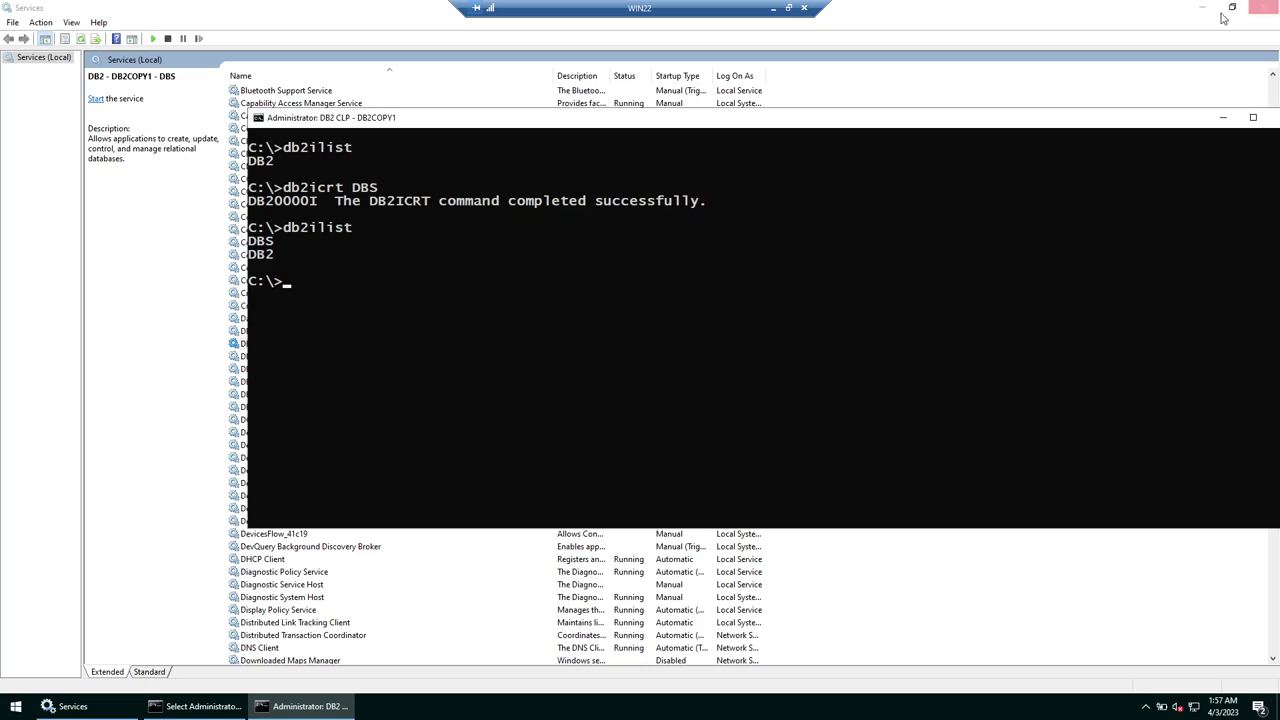
# Set DB2INSTANCE=DBS and run DB2 TERMINATE to end the CLP back-end session
pyautogui.write('set db')
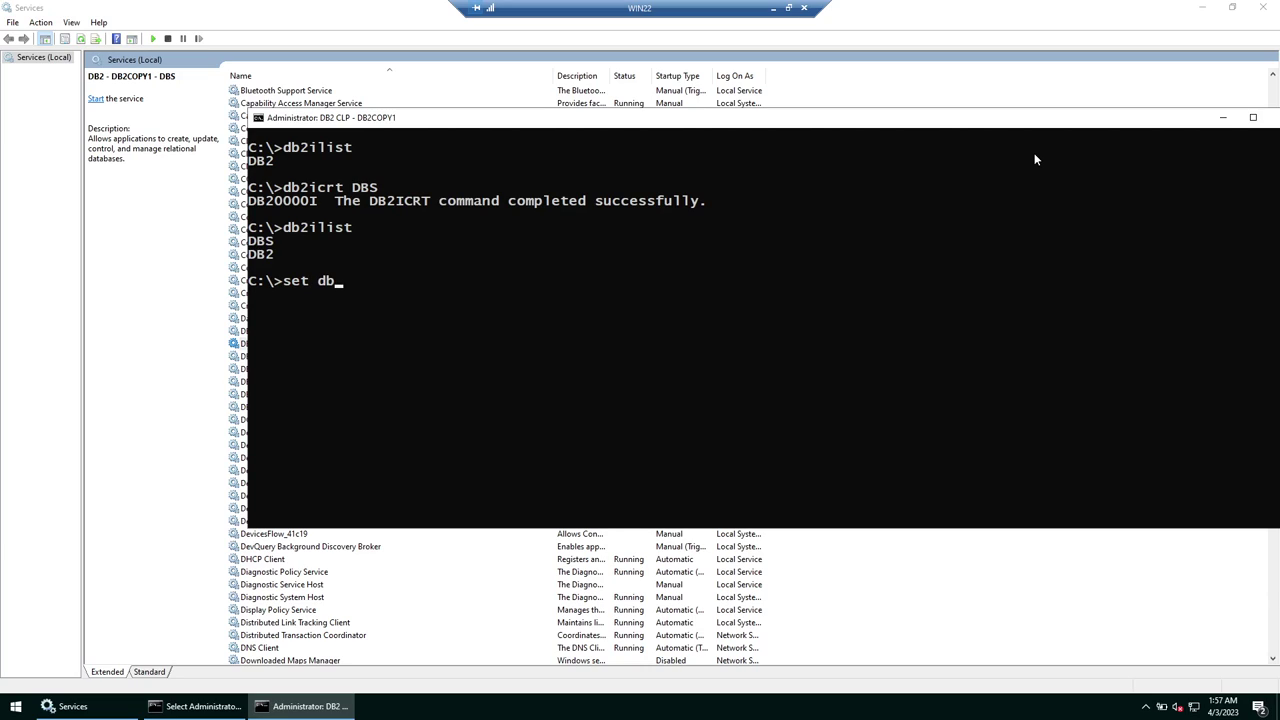
pyautogui.press('BackSpace')
pyautogui.press('BackSpace')
pyautogui.write('DB2INSTANCE=DBS')
pyautogui.press('Return')
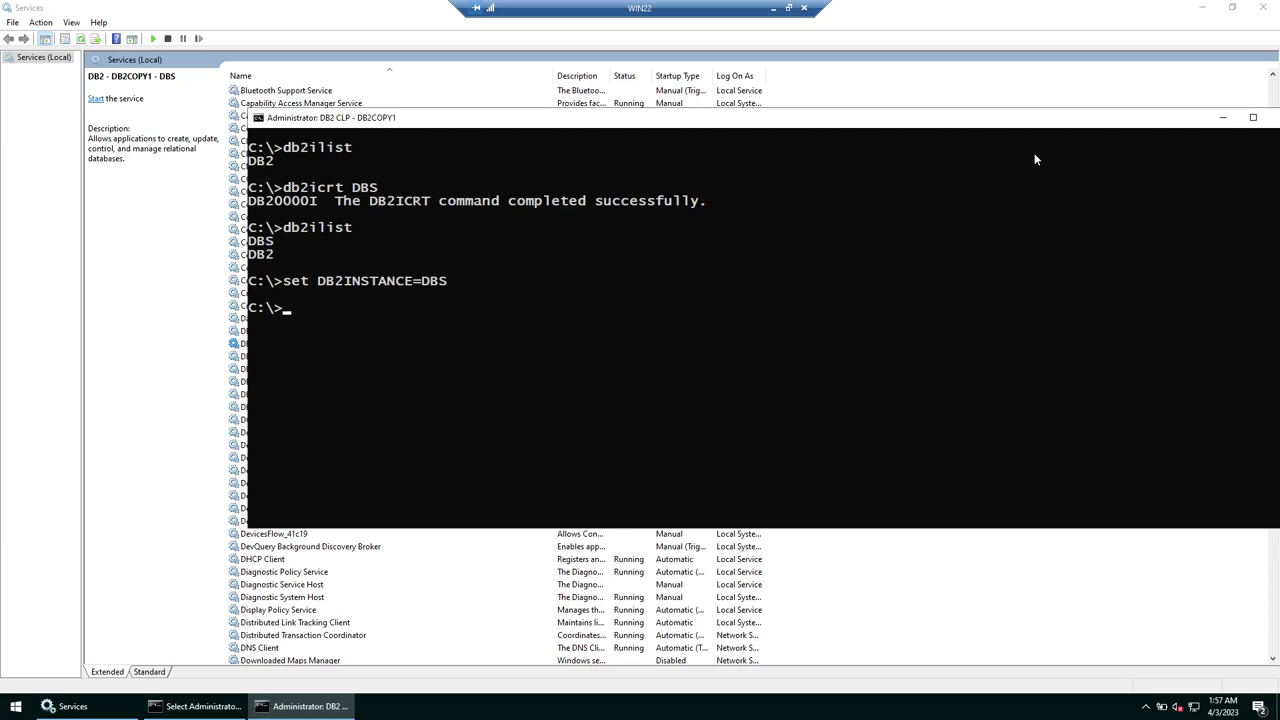
pyautogui.write('DB2 YER,')
pyautogui.press('BackSpace')
pyautogui.press('BackSpace')
pyautogui.press('BackSpace')
pyautogui.press('BackSpace')
pyautogui.press('BackSpace')
pyautogui.write('TERMINATE')
pyautogui.press('Left')
pyautogui.press('Left')
pyautogui.press('Left')
pyautogui.press('Left')
pyautogui.press('Left')
pyautogui.press('Left')
pyautogui.press('Left')
pyautogui.press('Left')
pyautogui.press('Left')
pyautogui.press('Return')
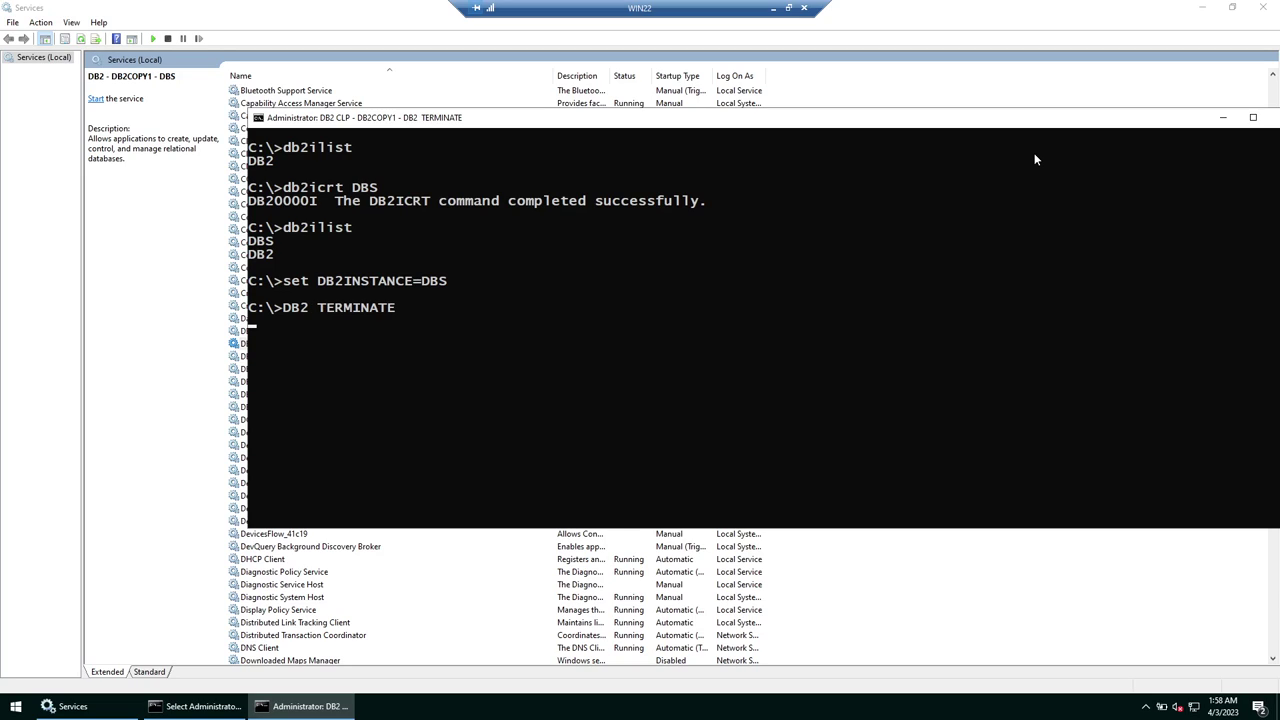
# Run DB2 GET INSTANCE, fixing the DBE typo, and select the set DB2INSTANCE=DBS line
pyautogui.write('DBE GET I')
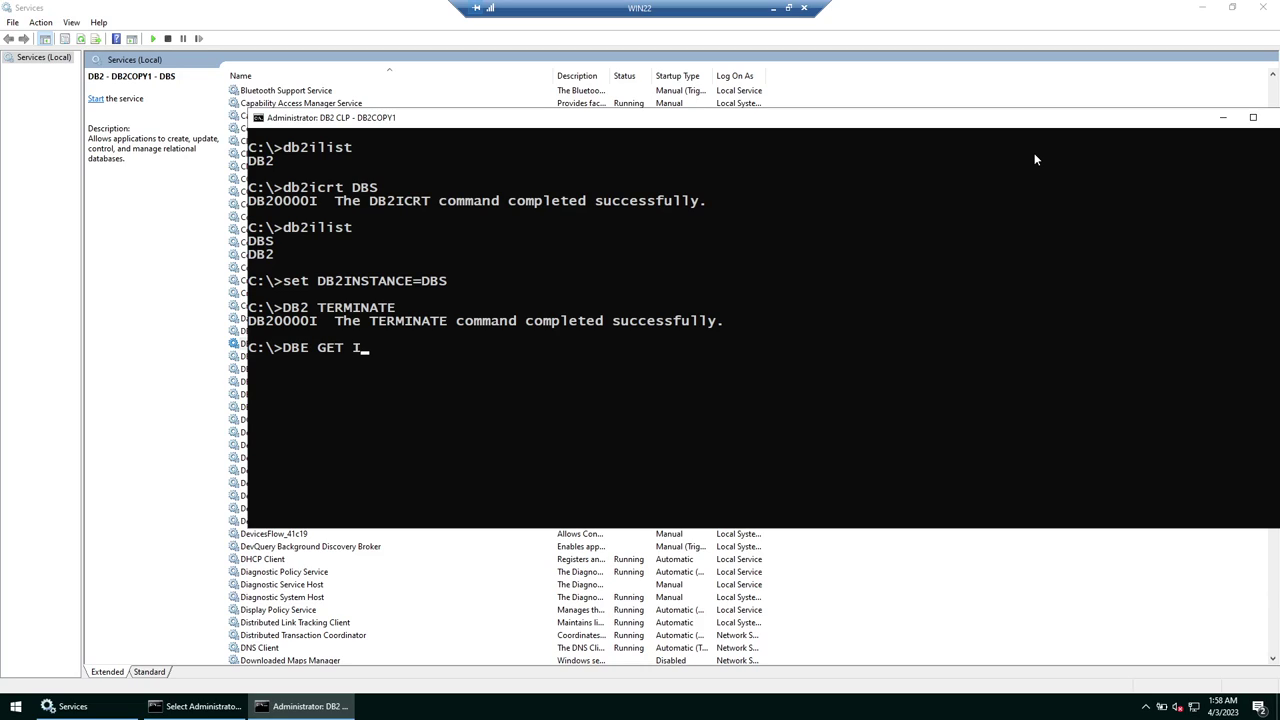
pyautogui.write('NSTANCE')
pyautogui.press('Return')
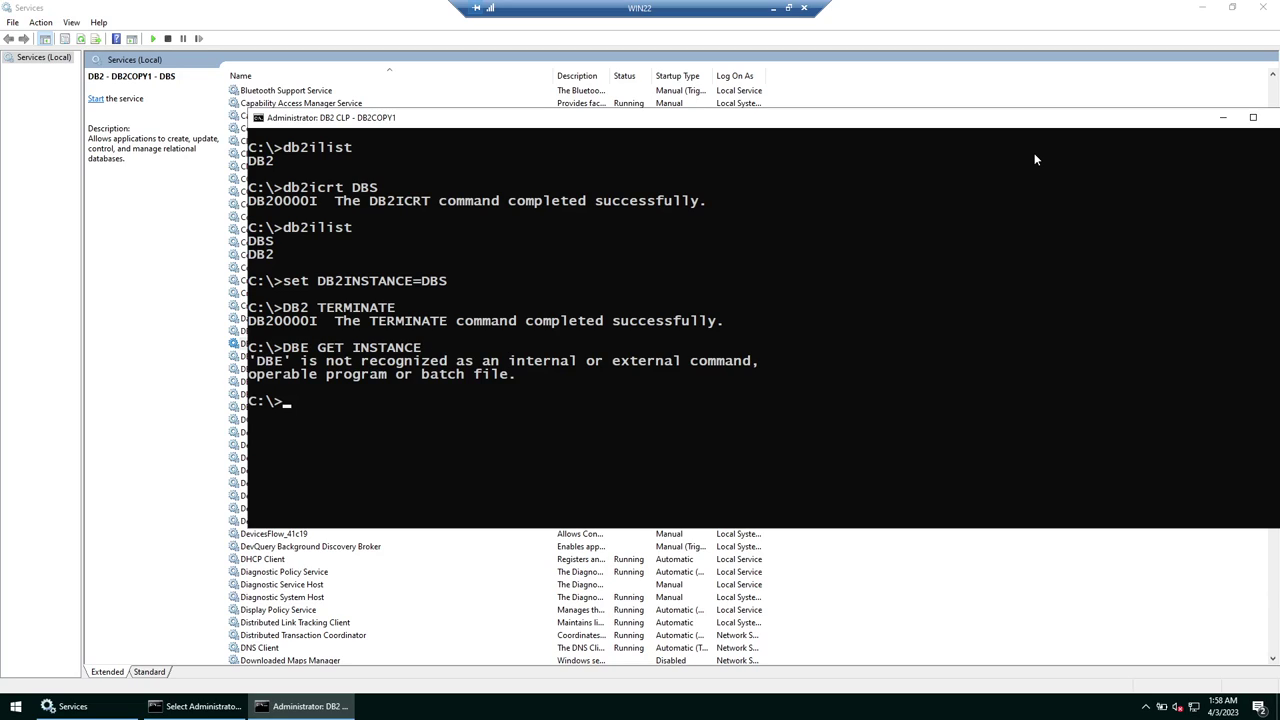
pyautogui.press('Up')
pyautogui.press('Left')
pyautogui.press('Left')
pyautogui.press('Left')
pyautogui.press('Left')
pyautogui.press('Left')
pyautogui.press('Left')
pyautogui.press('Left')
pyautogui.press('Left')
pyautogui.press('Left')
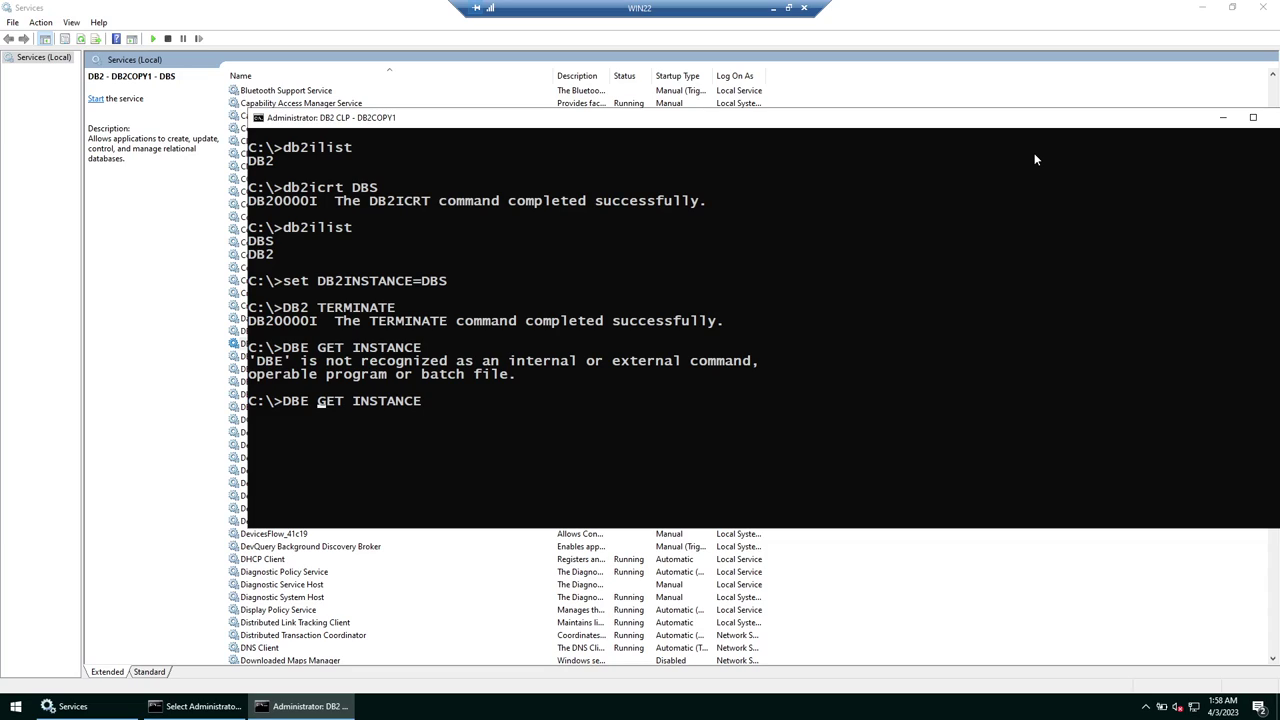
pyautogui.press('BackSpace')
pyautogui.write('2')
pyautogui.press('Return')
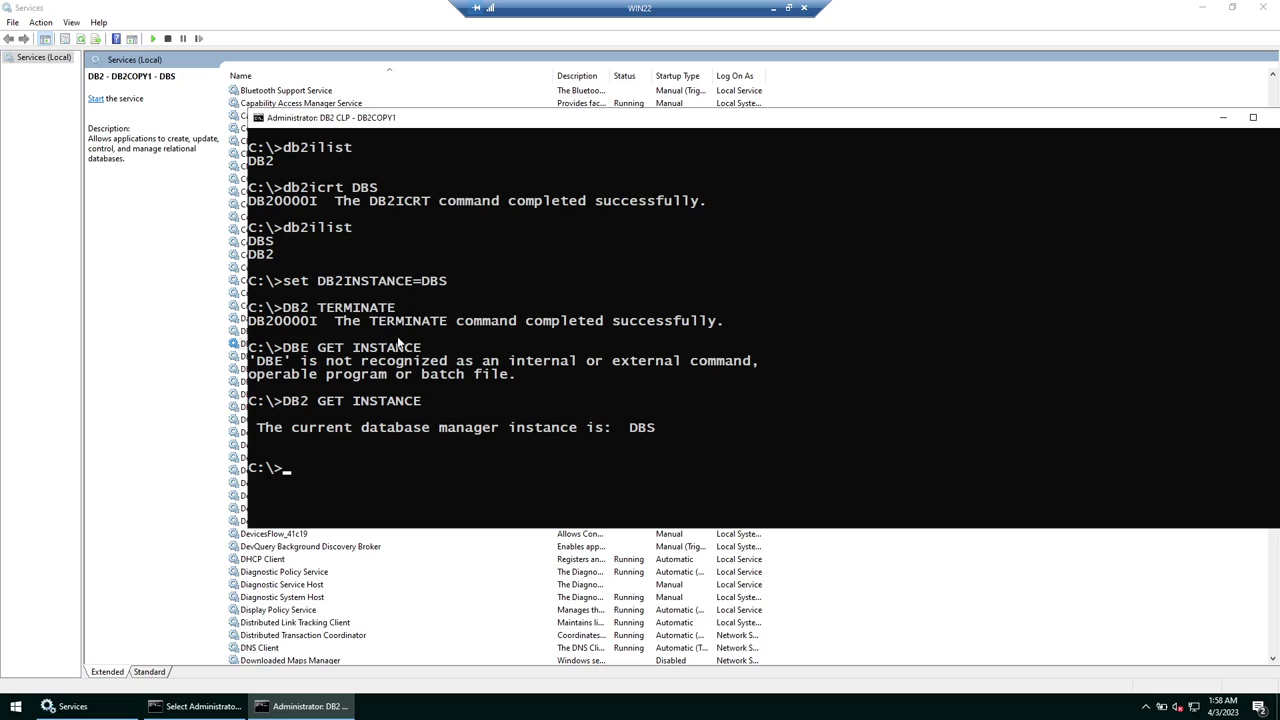
pyautogui.click(288, 283)
pyautogui.moveTo(297, 284); pyautogui.dragTo(447, 291)
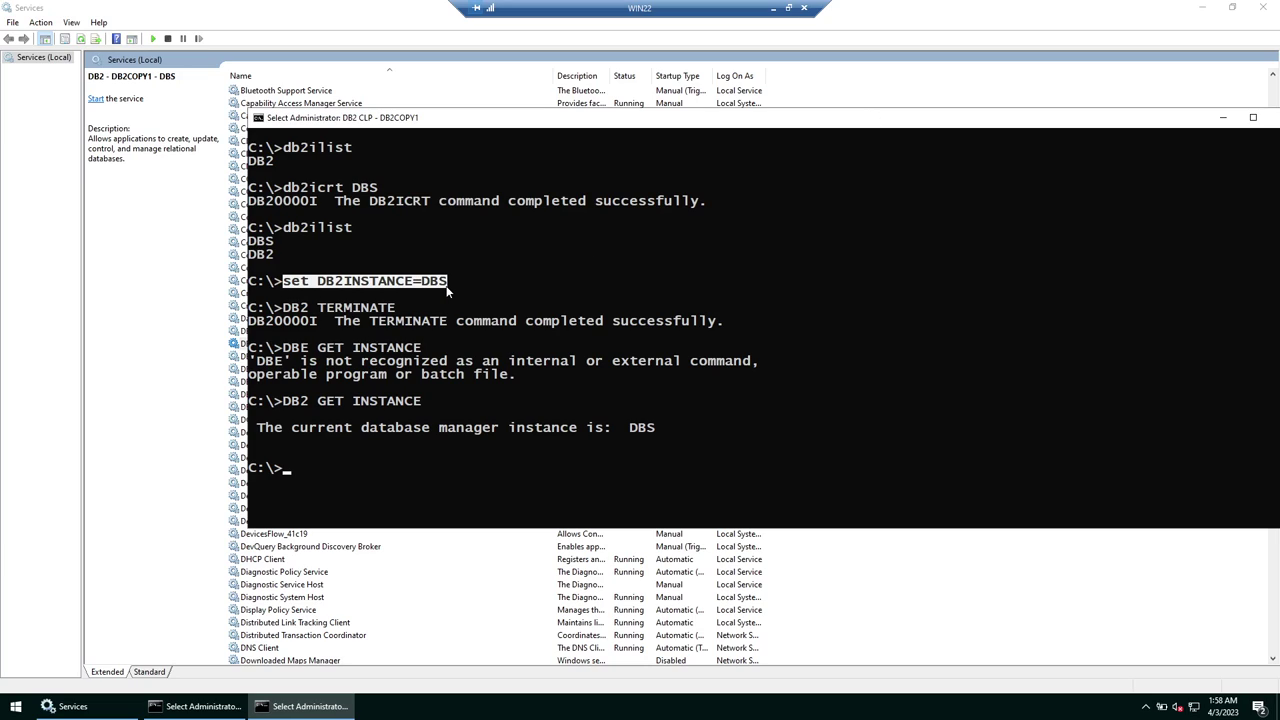
# Close the console and launch a new DB2 Command Window - Administrator from the IBM DB2 DB2COPY1 folder
pyautogui.click(1266, 117)
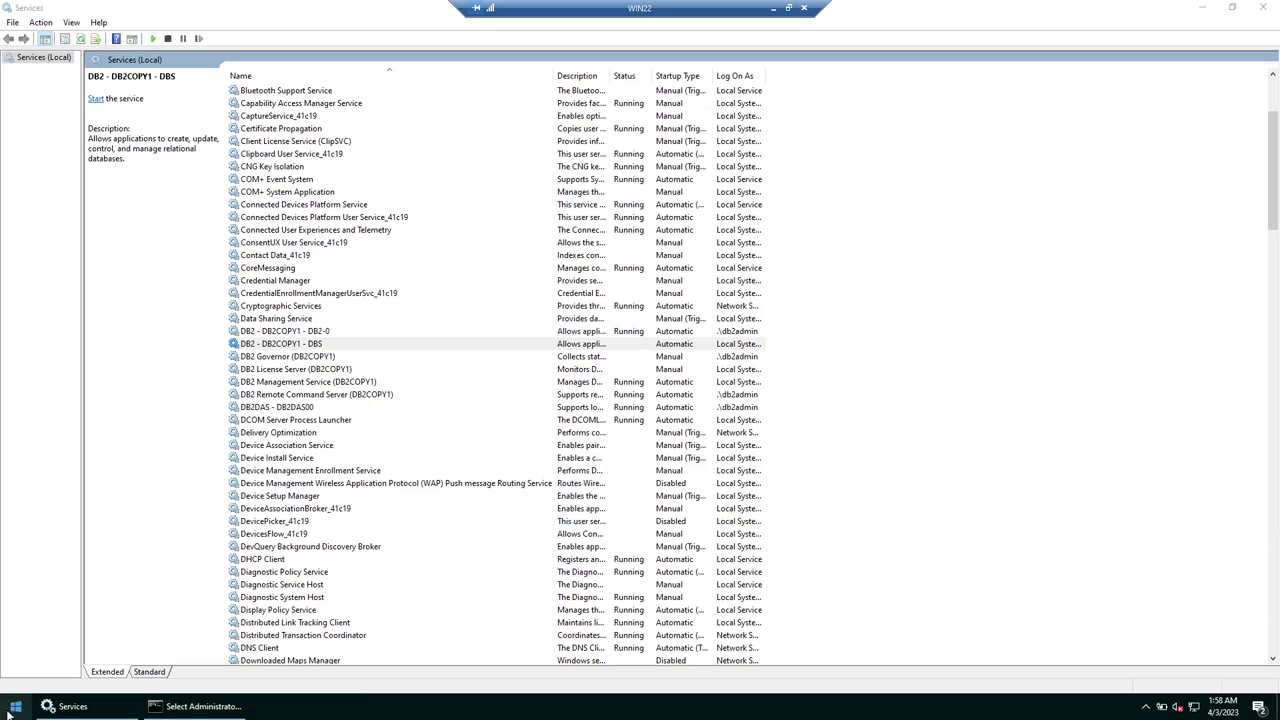
pyautogui.click(1202, 7)
pyautogui.click(16, 706)
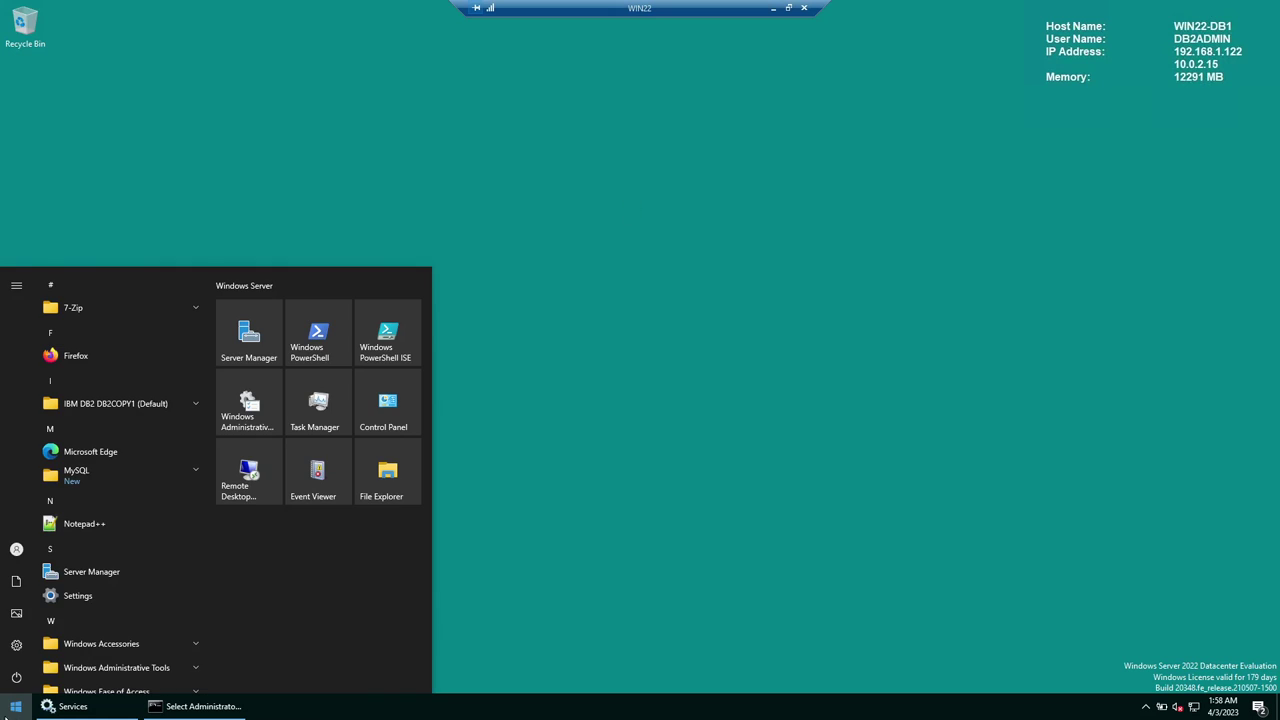
pyautogui.click(141, 405)
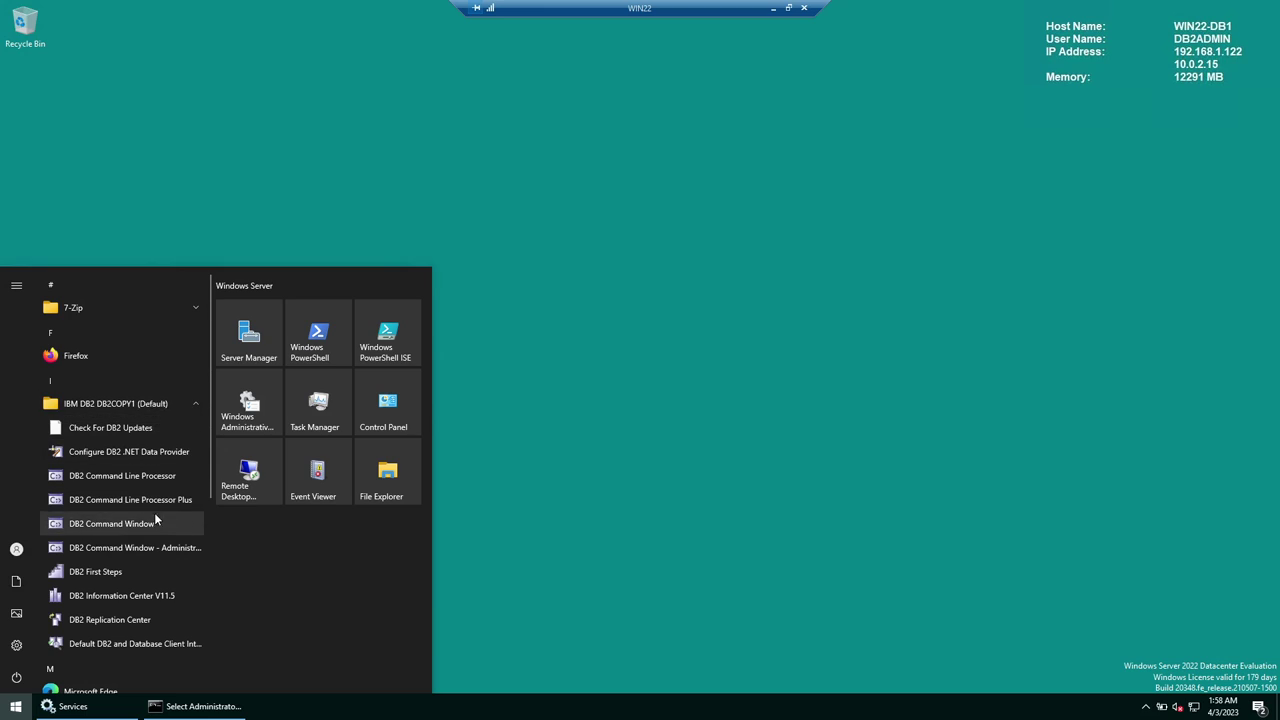
pyautogui.click(157, 548)
pyautogui.click(585, 445)
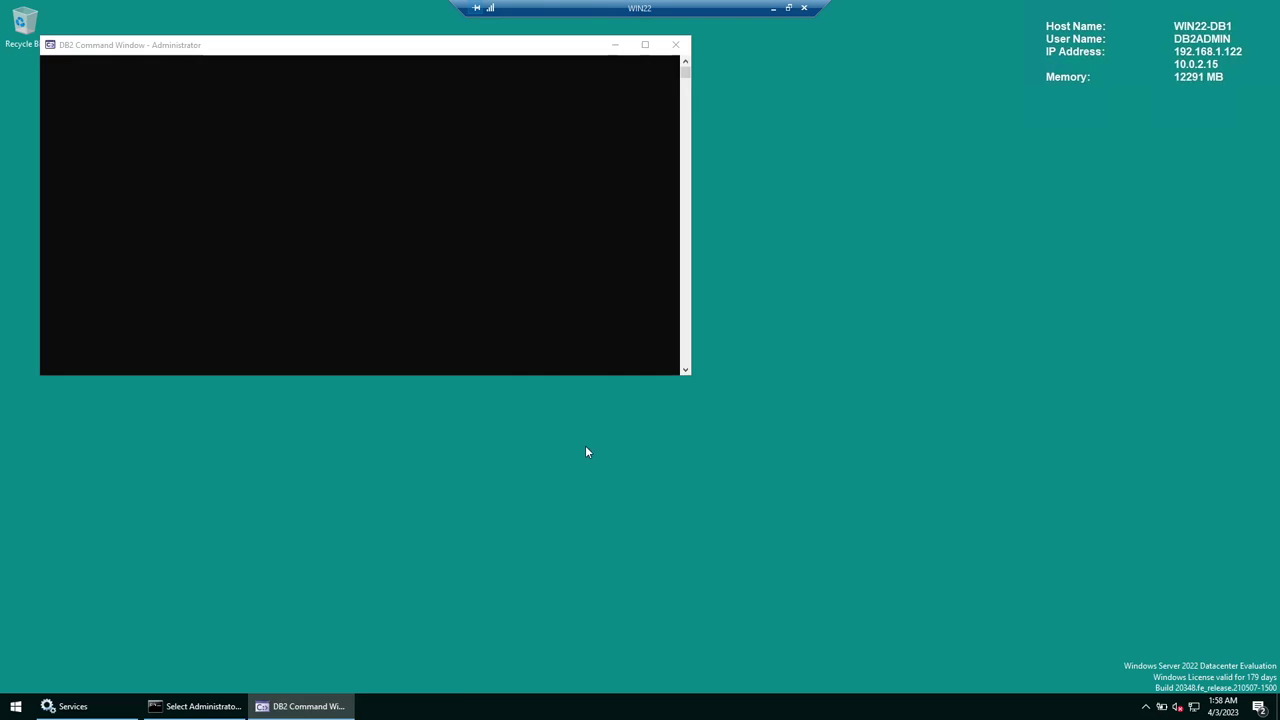
# Move the console up to C:\ with four CD .. commands and clear the screen
pyautogui.write('DB2H')
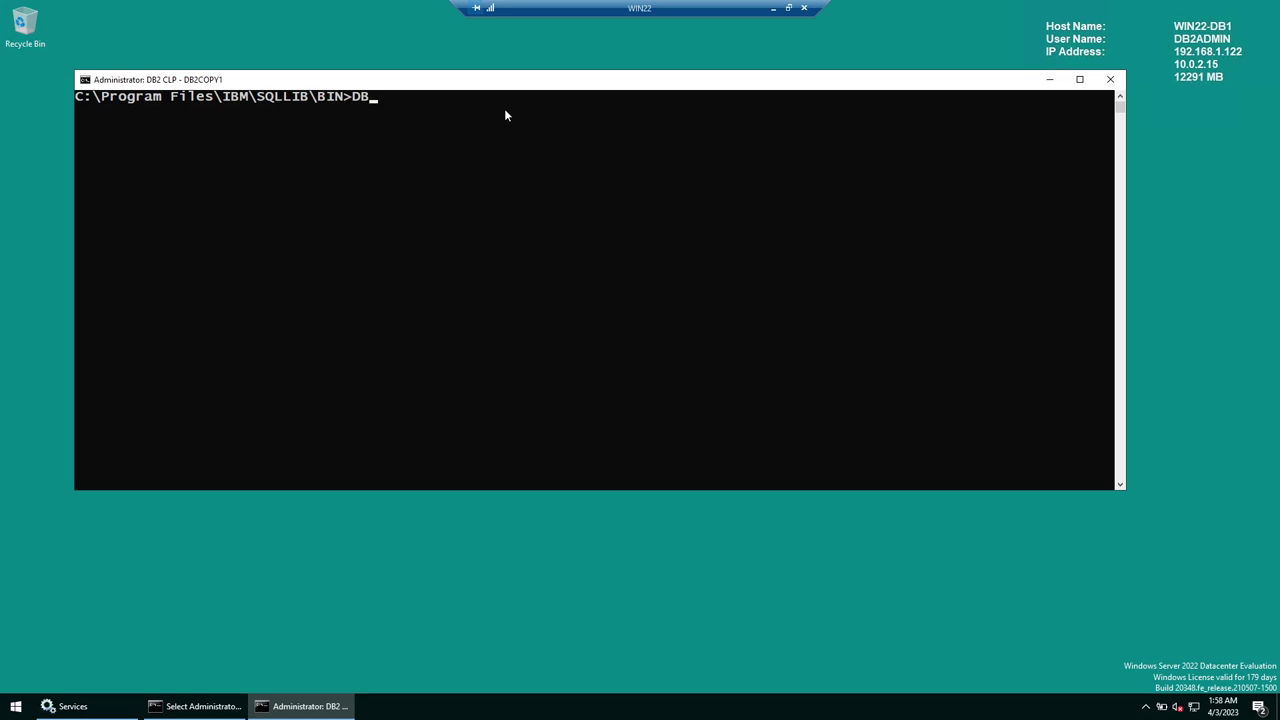
pyautogui.press('BackSpace')
pyautogui.press('BackSpace')
pyautogui.press('BackSpace')
pyautogui.press('BackSpace')
pyautogui.press('BackSpace')
pyautogui.write('CD ..')
pyautogui.press('Return')
pyautogui.write('CD ..')
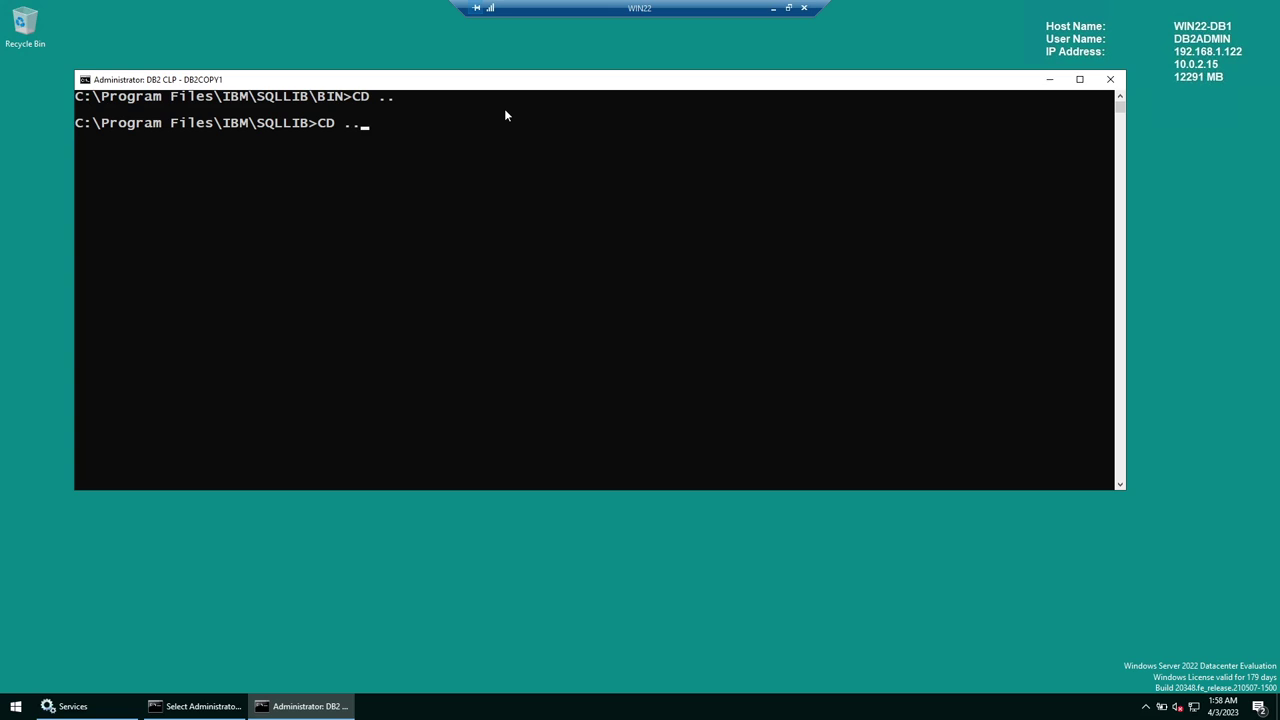
pyautogui.press('Return')
pyautogui.write('CD ..')
pyautogui.press('Return')
pyautogui.write('CD ..')
pyautogui.press('Return')
pyautogui.write('cls')
pyautogui.press('Return')
# Set DB2INSTANCE=DBS, run DB2 TERMINATE, and confirm with DB2 GET INSTANCE that DBS is current
pyautogui.write('DB2 ')
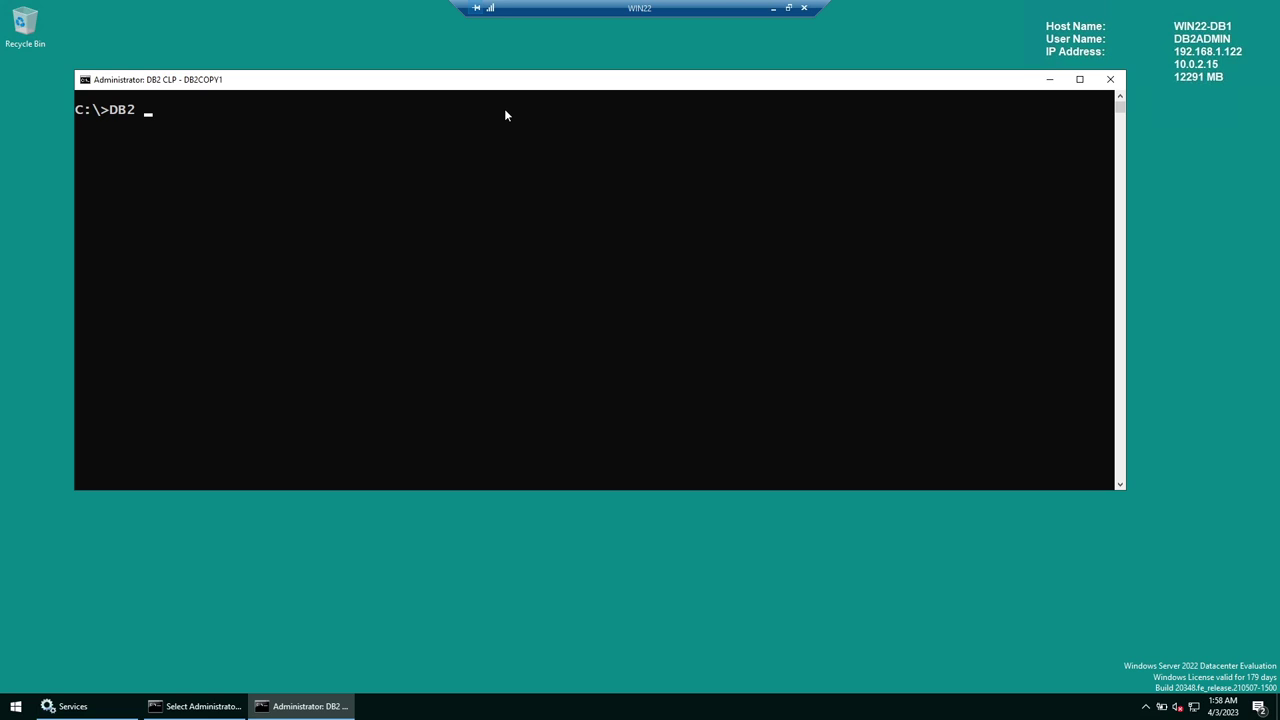
pyautogui.write('GET INSTANCE')
pyautogui.press('Return')
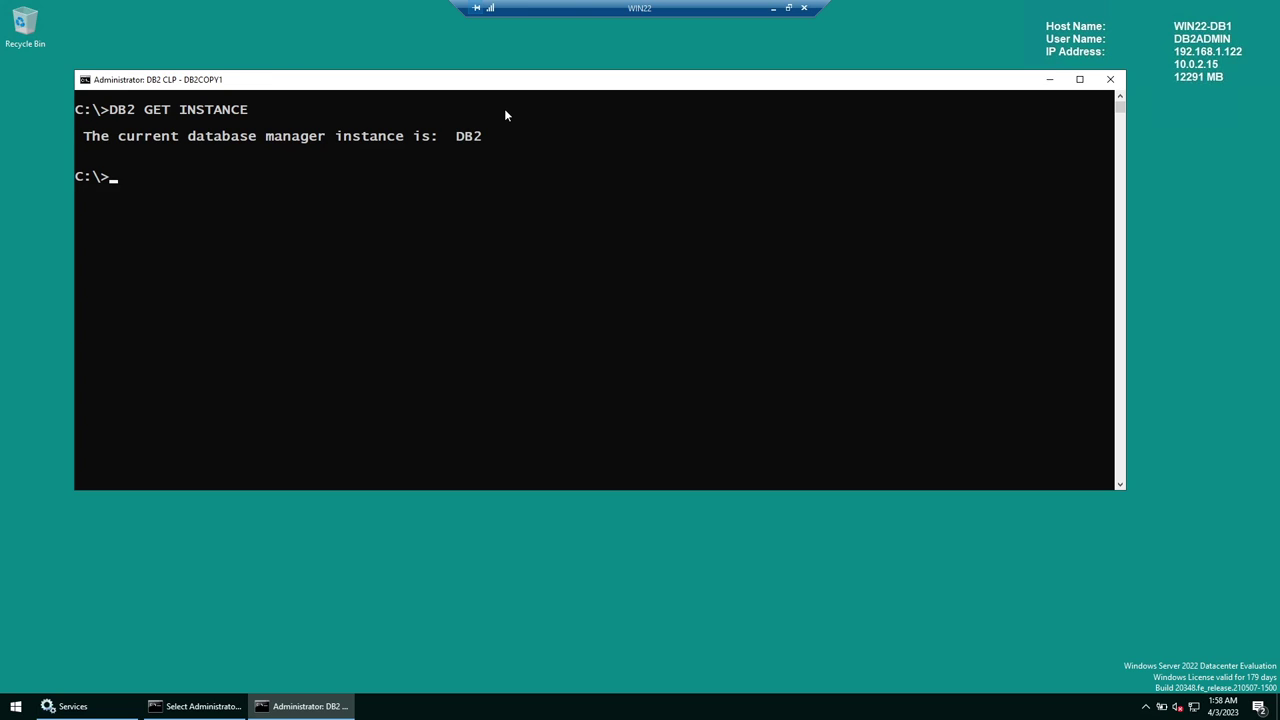
pyautogui.write('SET DB2INSTANCE=')
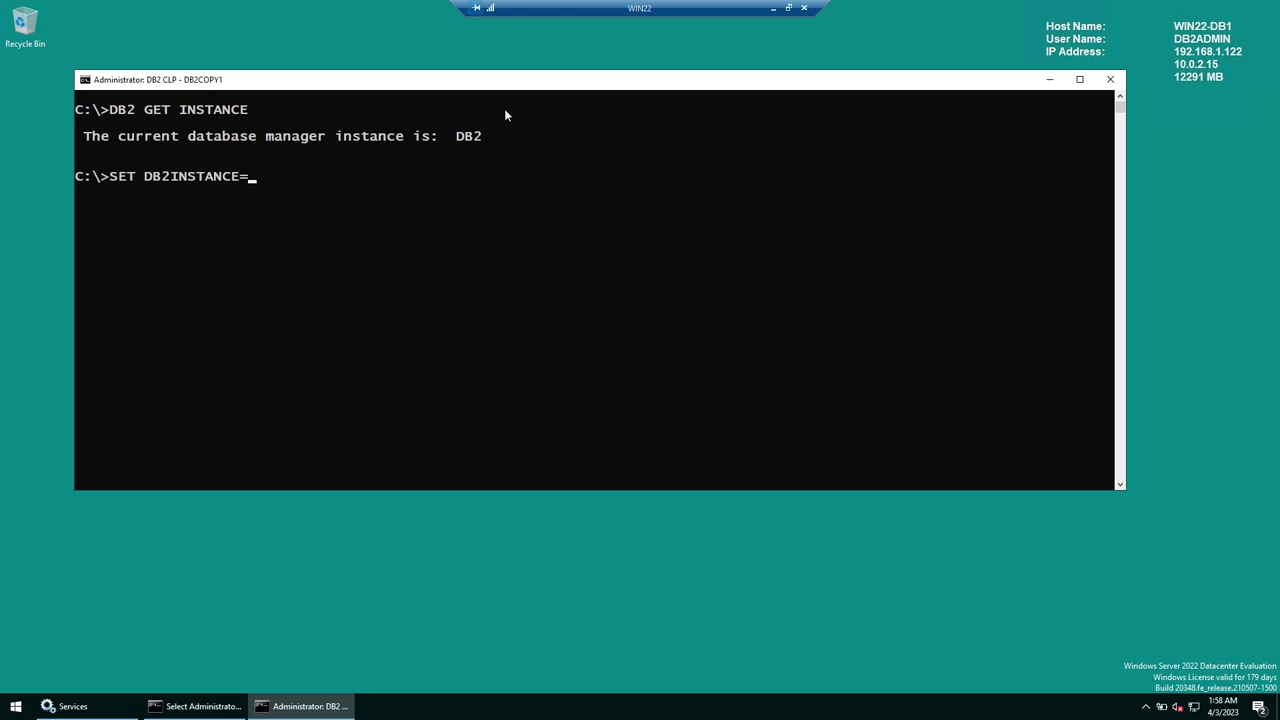
pyautogui.write('DBS')
pyautogui.press('Return')
pyautogui.write('DB2 TERMINATE')
pyautogui.press('Return')
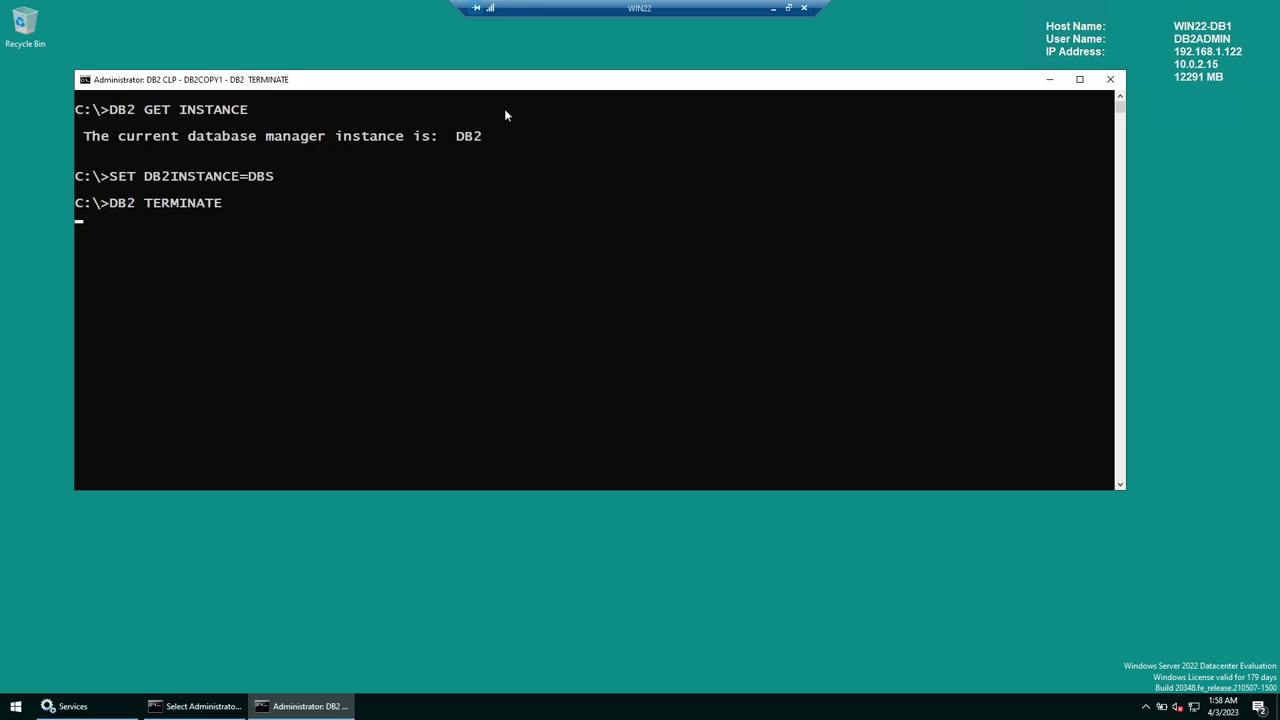
pyautogui.press('Up')
pyautogui.press('Up')
pyautogui.press('Up')
pyautogui.press('Return')
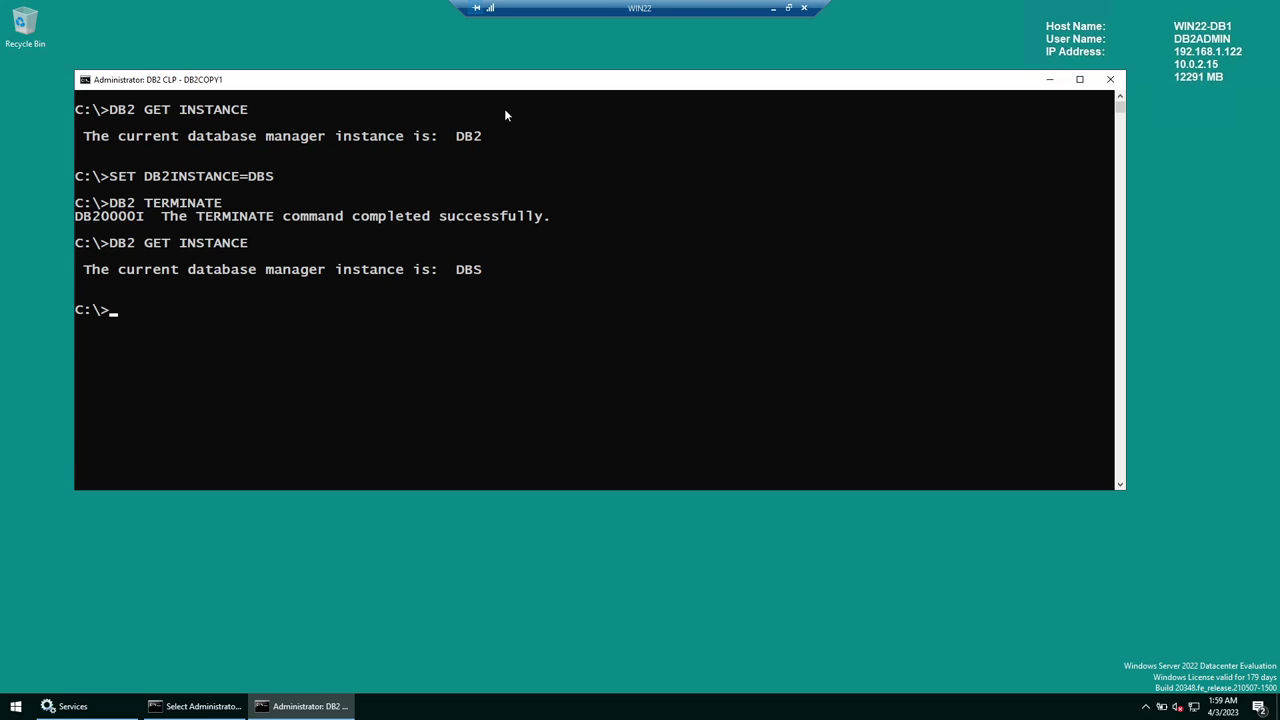
pyautogui.write('cls')
pyautogui.press('Return')
pyautogui.press('Up')
pyautogui.press('Up')
pyautogui.press('Return')
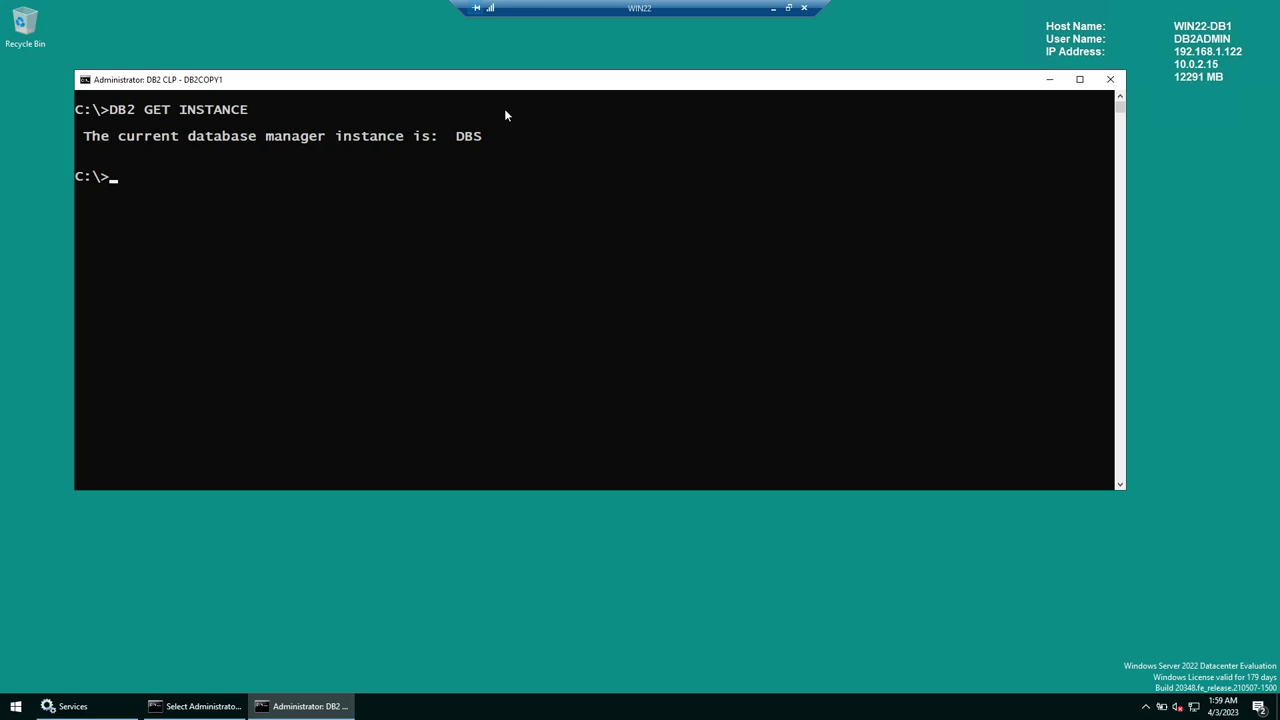
# Attempt DB2 CREATE DATABASE SECOND, which fails with SQL1032N because the manager isn't started
pyautogui.click(40, 707)
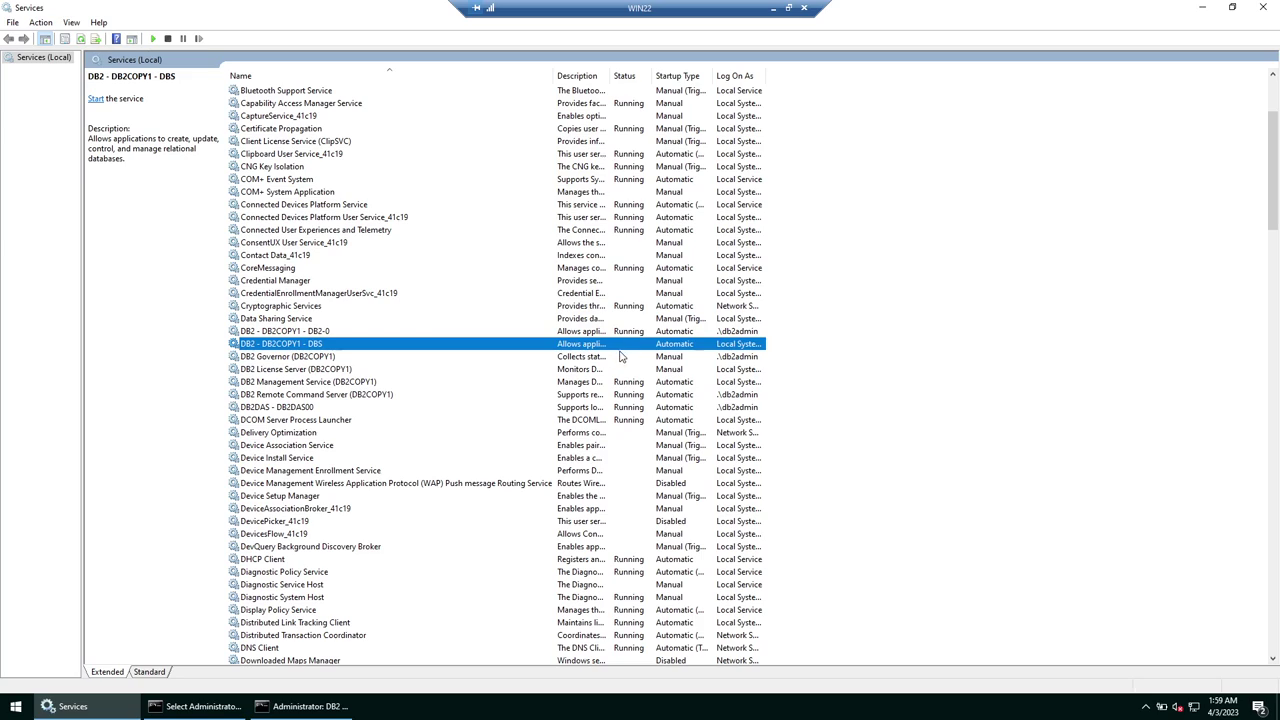
pyautogui.click(320, 707)
pyautogui.write('D2')
pyautogui.press('BackSpace')
pyautogui.write('B2 CR')
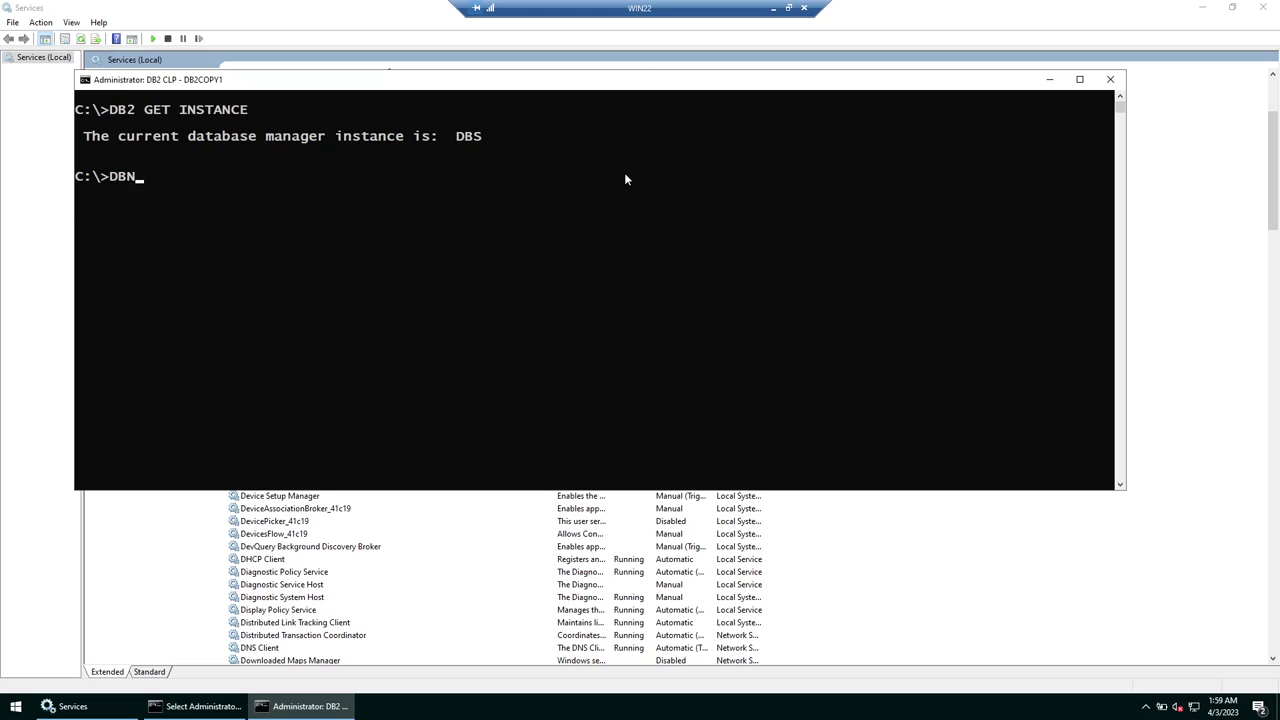
pyautogui.write('EATE DATABASE')
pyautogui.write('ECOND')
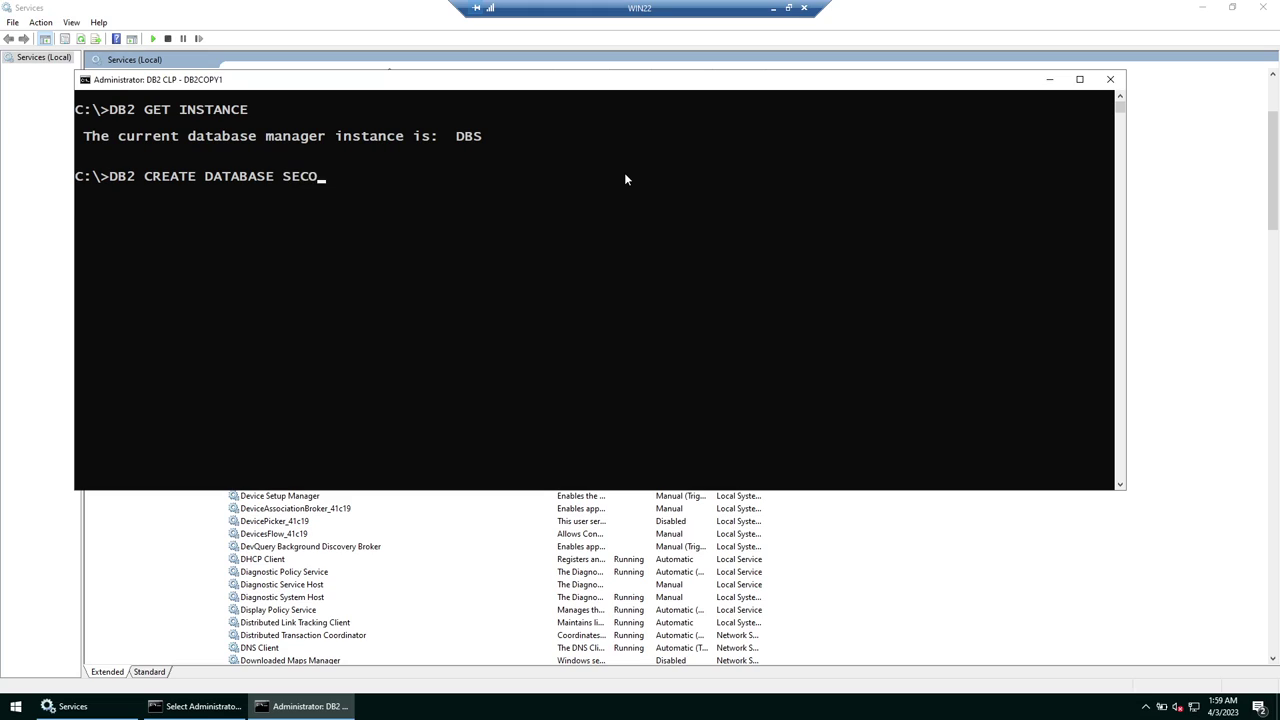
pyautogui.press('Return')
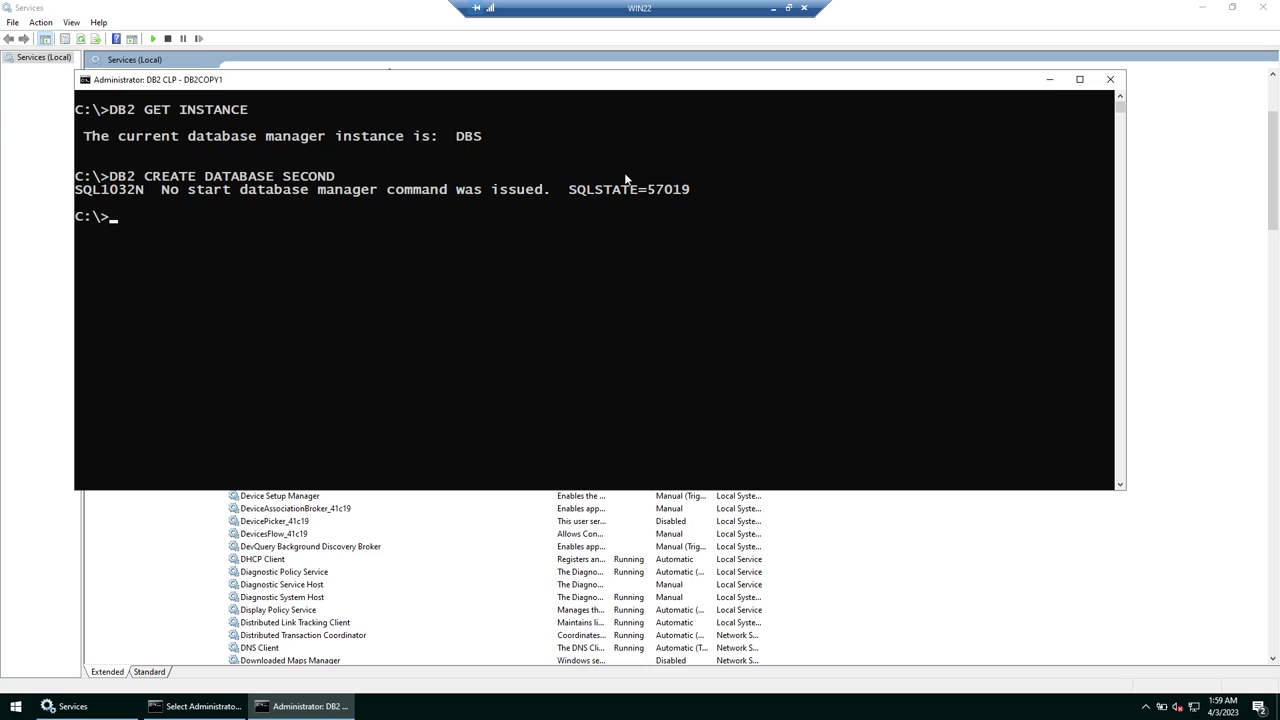
# Run DB2START, confirm the DBS service is Running in Services, then rerun CREATE DATABASE SECOND
pyautogui.write('DB2START')
pyautogui.press('Return')
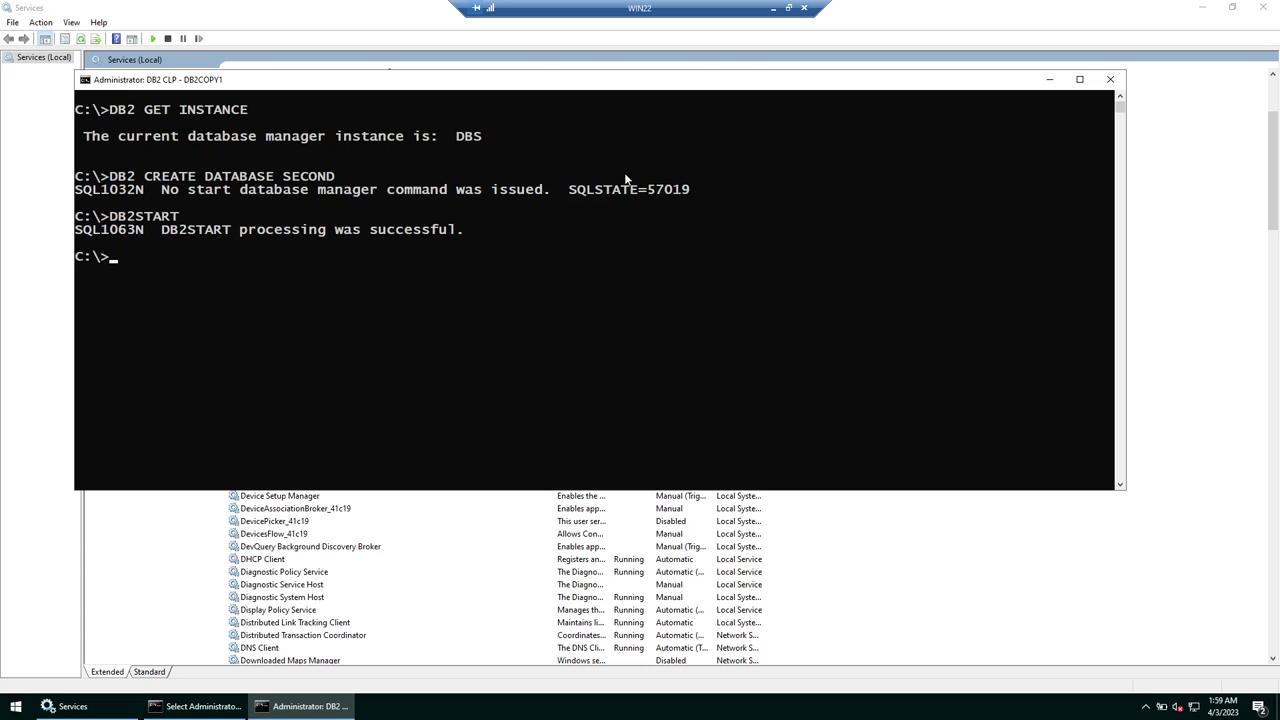
pyautogui.press('Up')
pyautogui.press('Up')
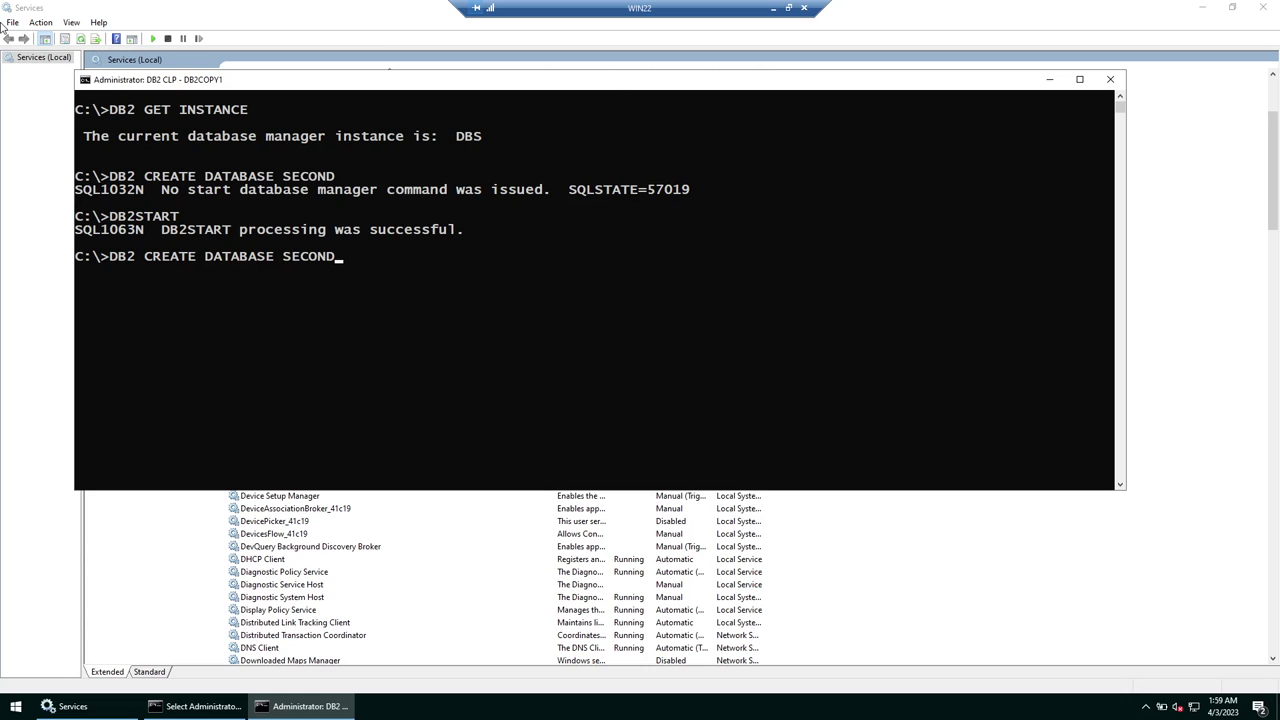
pyautogui.click(33, 63)
pyautogui.rightClick(32, 60)
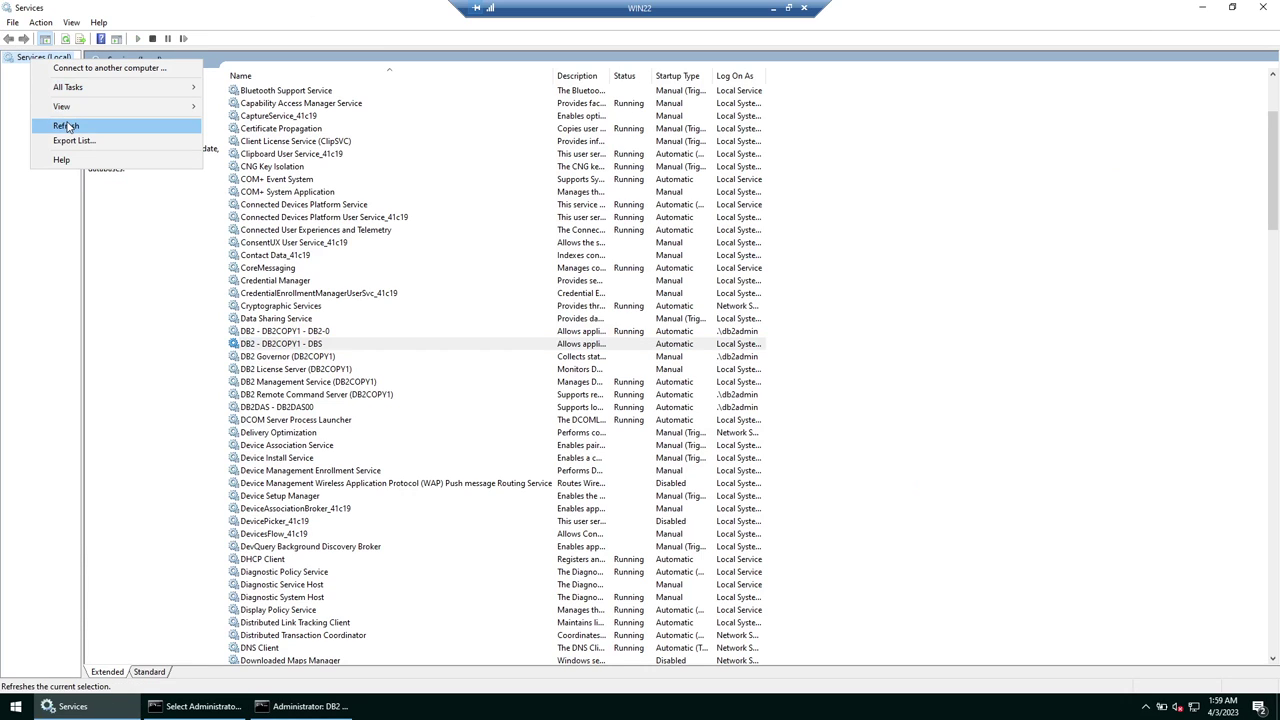
pyautogui.click(67, 126)
pyautogui.click(627, 358)
pyautogui.click(628, 344)
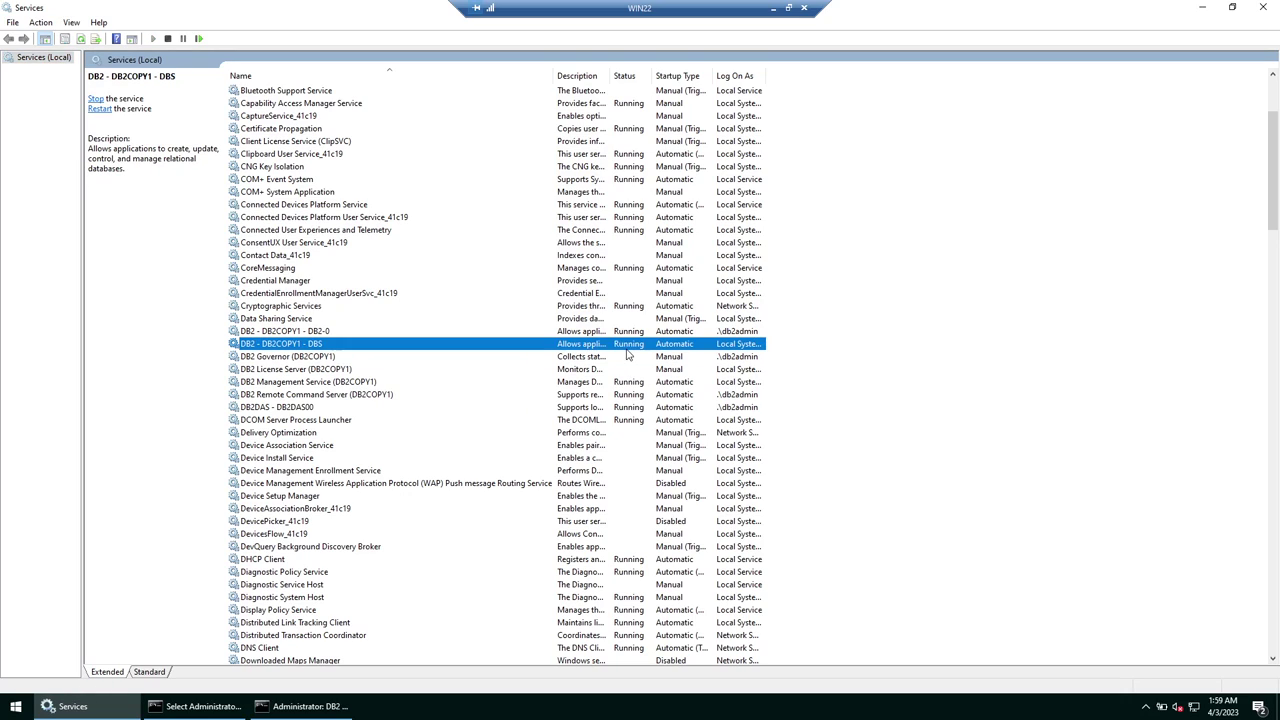
pyautogui.click(303, 714)
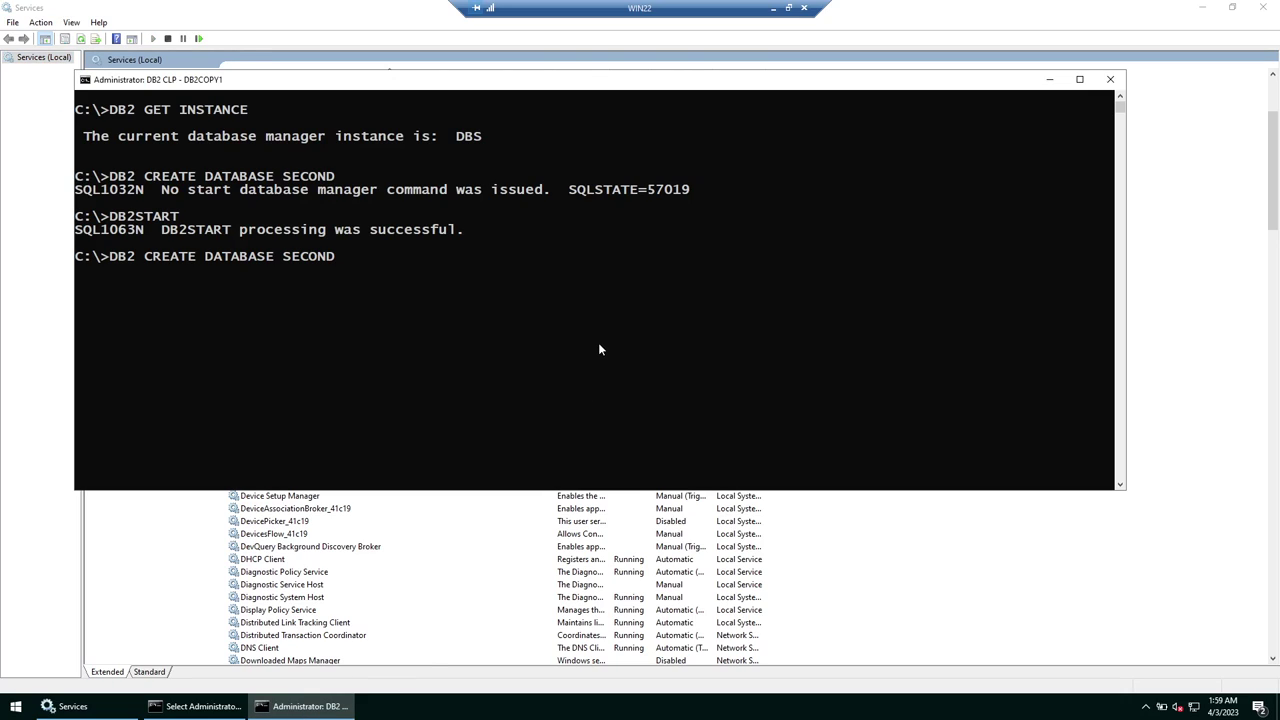
pyautogui.press('Return')
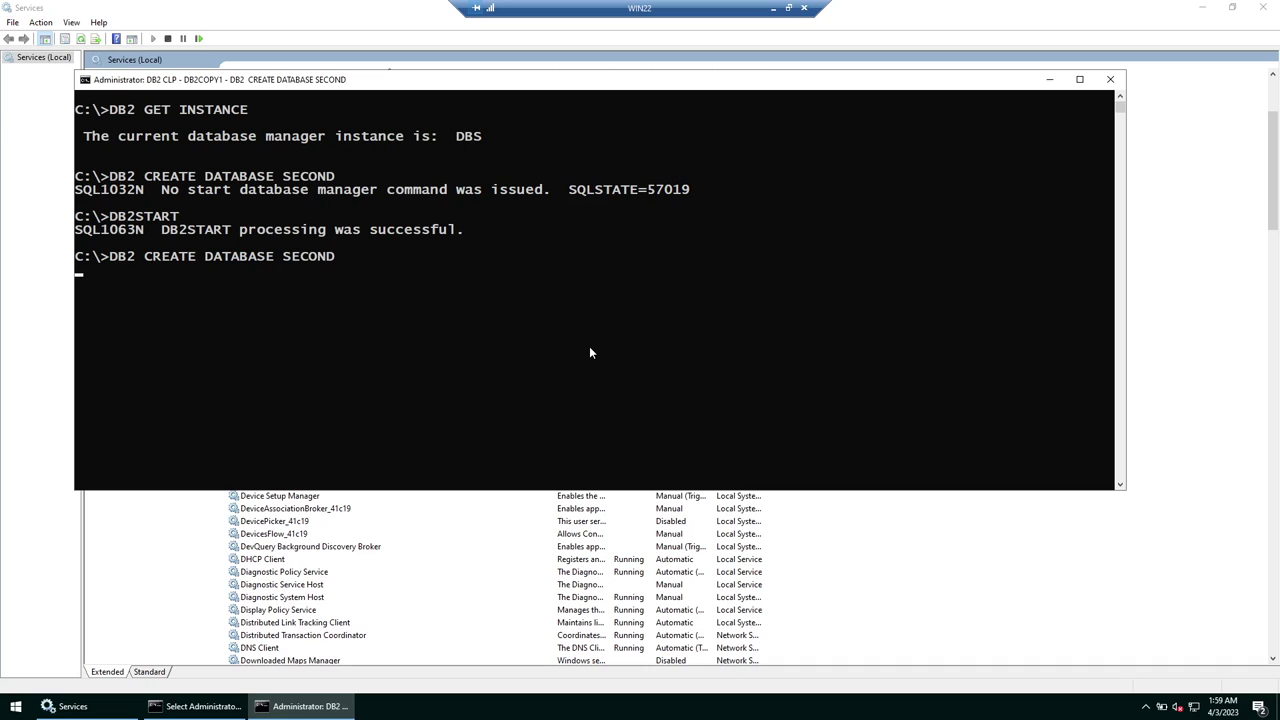
# Read page 8 of the DB2 install guide PDF on creating the database in the 2nd instance
pyautogui.click(773, 8)
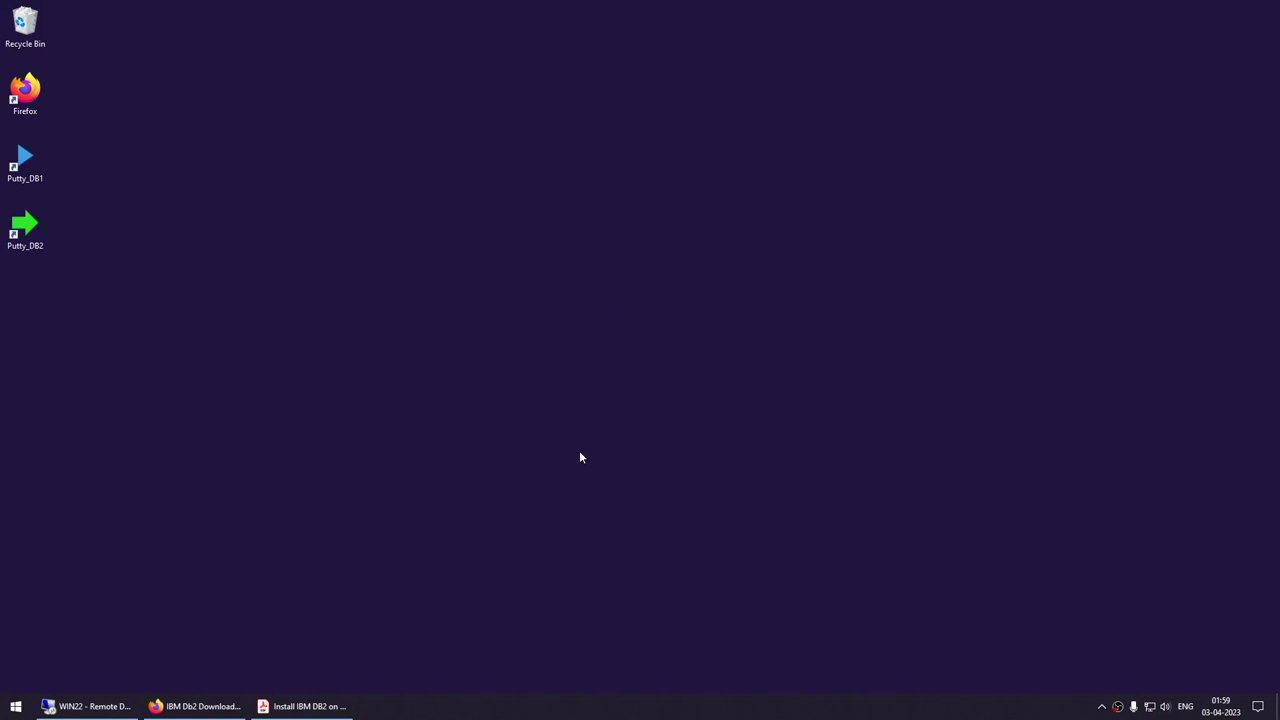
pyautogui.click(300, 706)
pyautogui.scroll(-2, 620, 367)
pyautogui.scroll(1, 619, 367)
pyautogui.scroll(6, 619, 367)
pyautogui.scroll(-2, 617, 370)
pyautogui.scroll(1, 614, 372)
pyautogui.scroll(-2, 611, 371)
pyautogui.scroll(1, 611, 371)
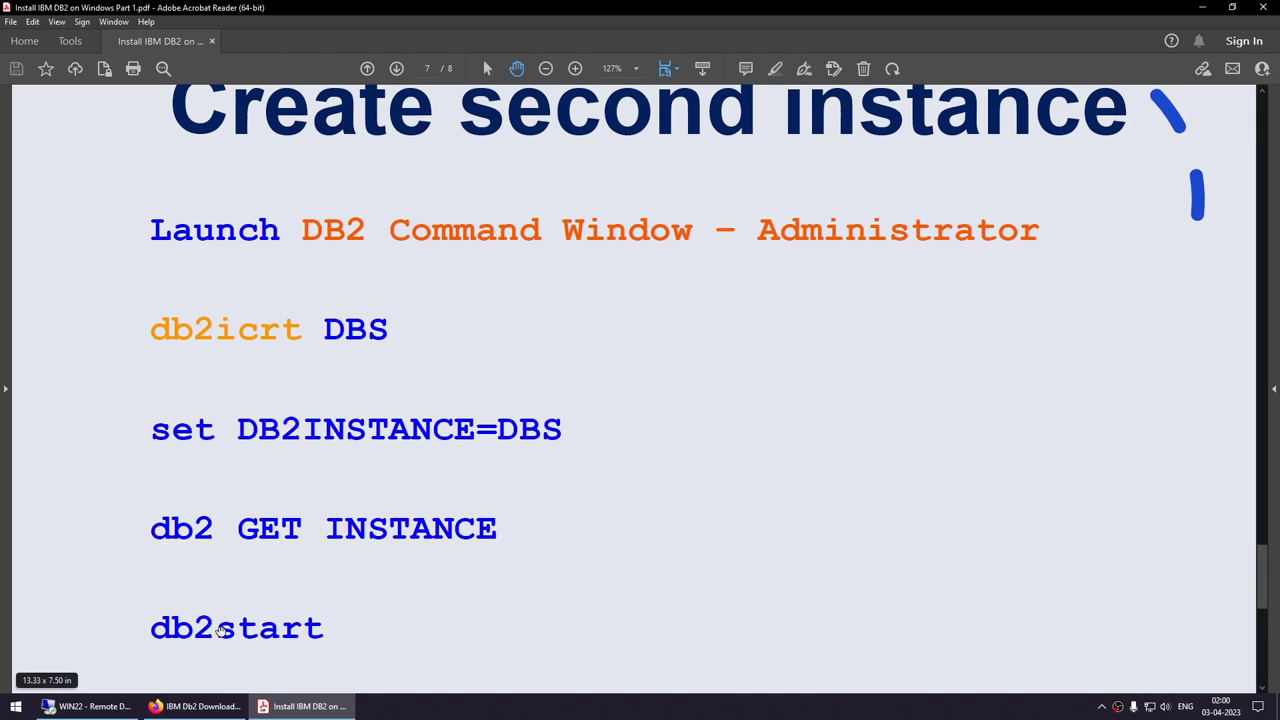
pyautogui.scroll(-10, 411, 460)
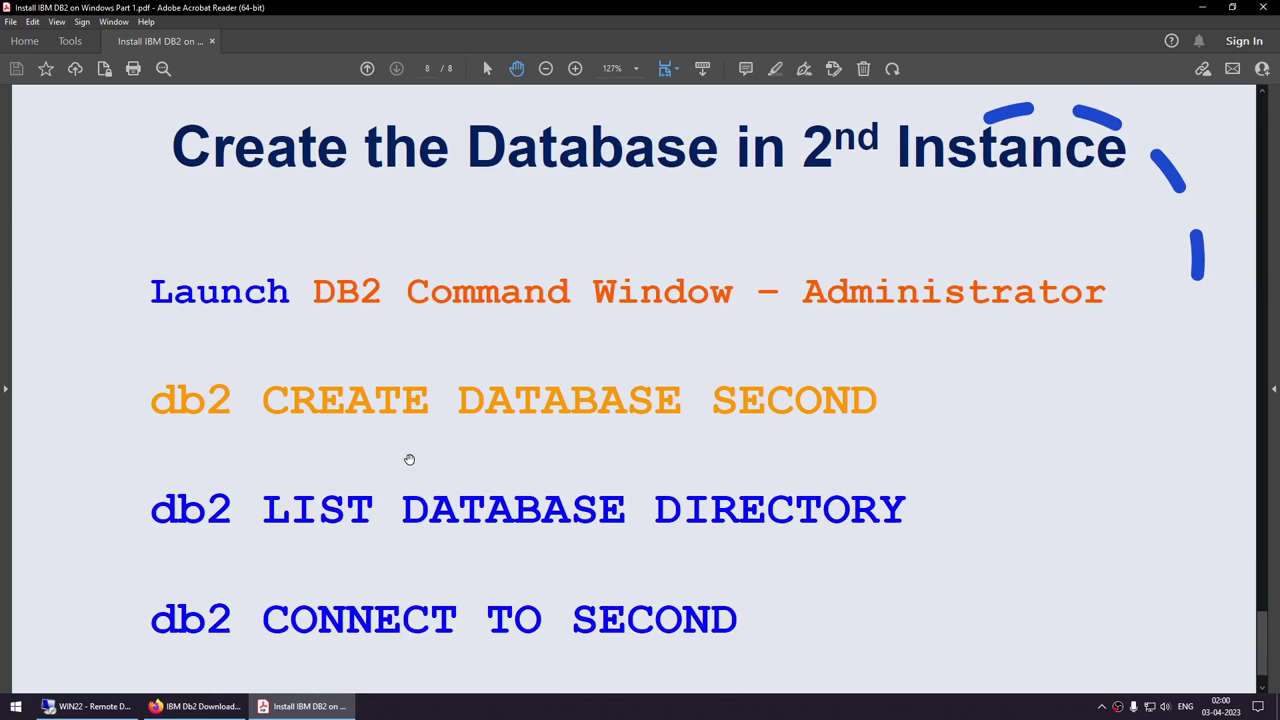
pyautogui.scroll(-1, 409, 459)
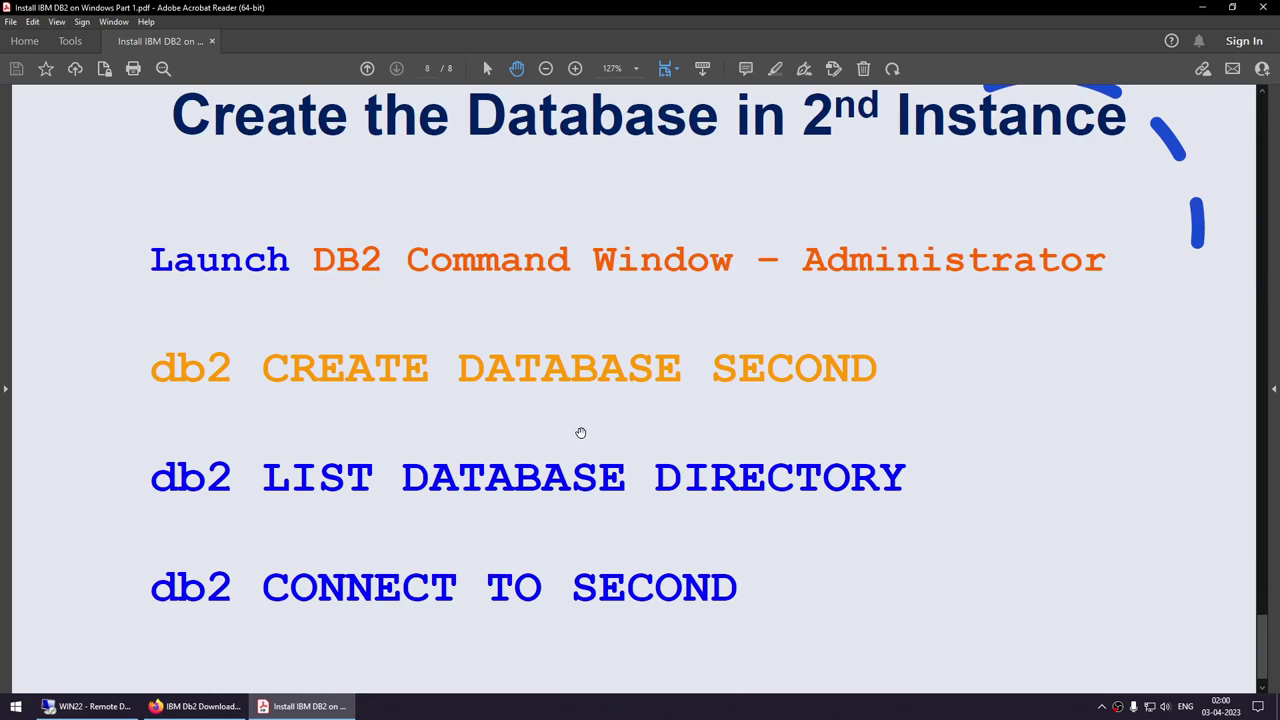
pyautogui.click(90, 706)
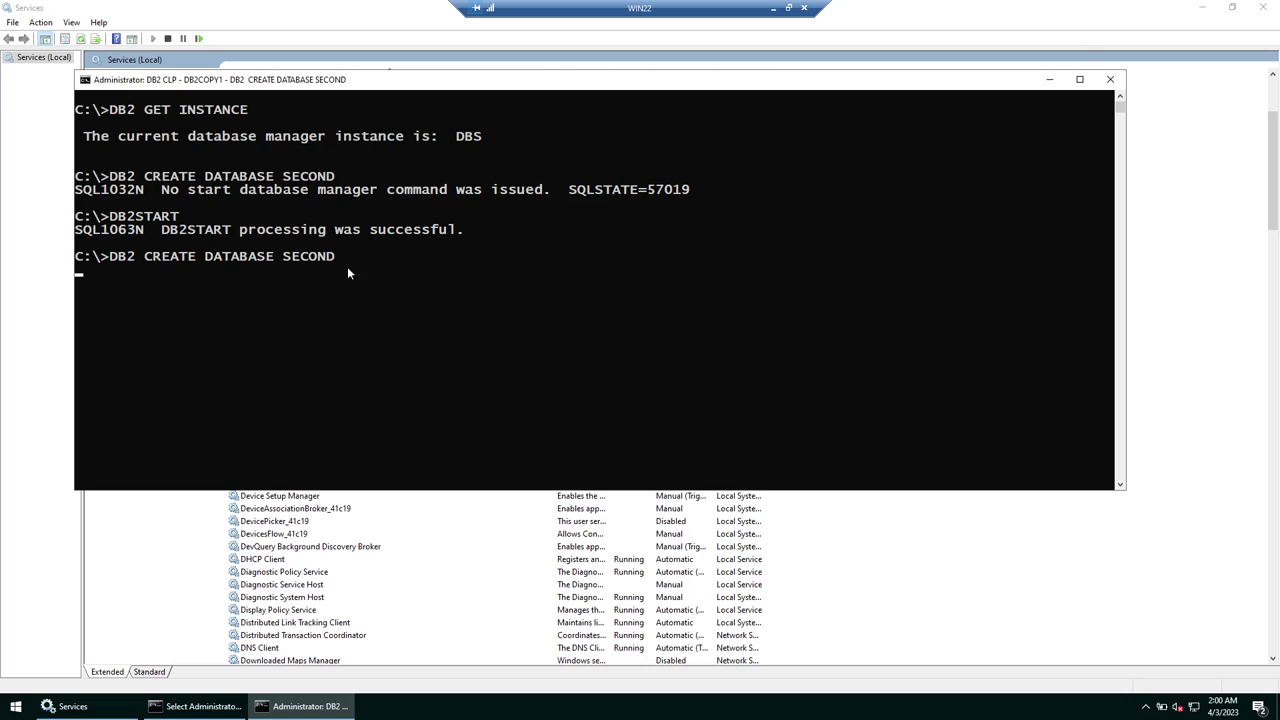
# In the DBS console, run DB2 CONNECT TO SECOND once the database creation completes
pyautogui.click(1049, 79)
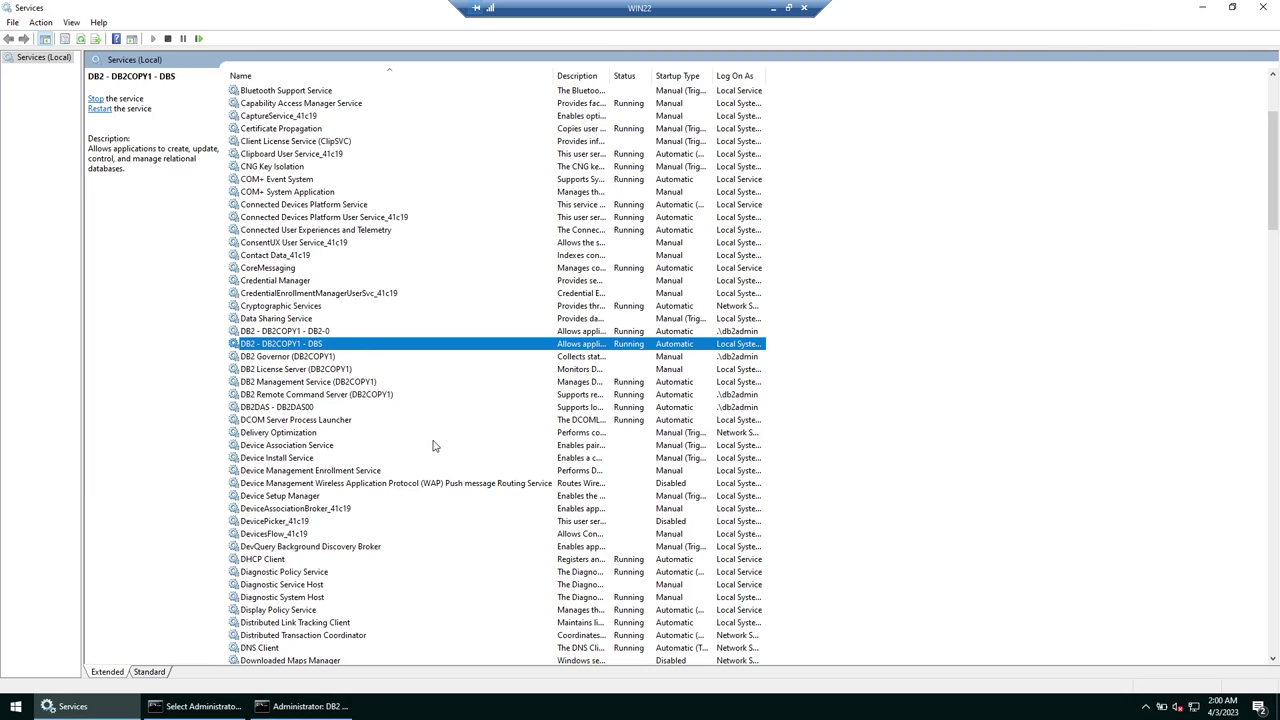
pyautogui.click(212, 712)
pyautogui.click(273, 712)
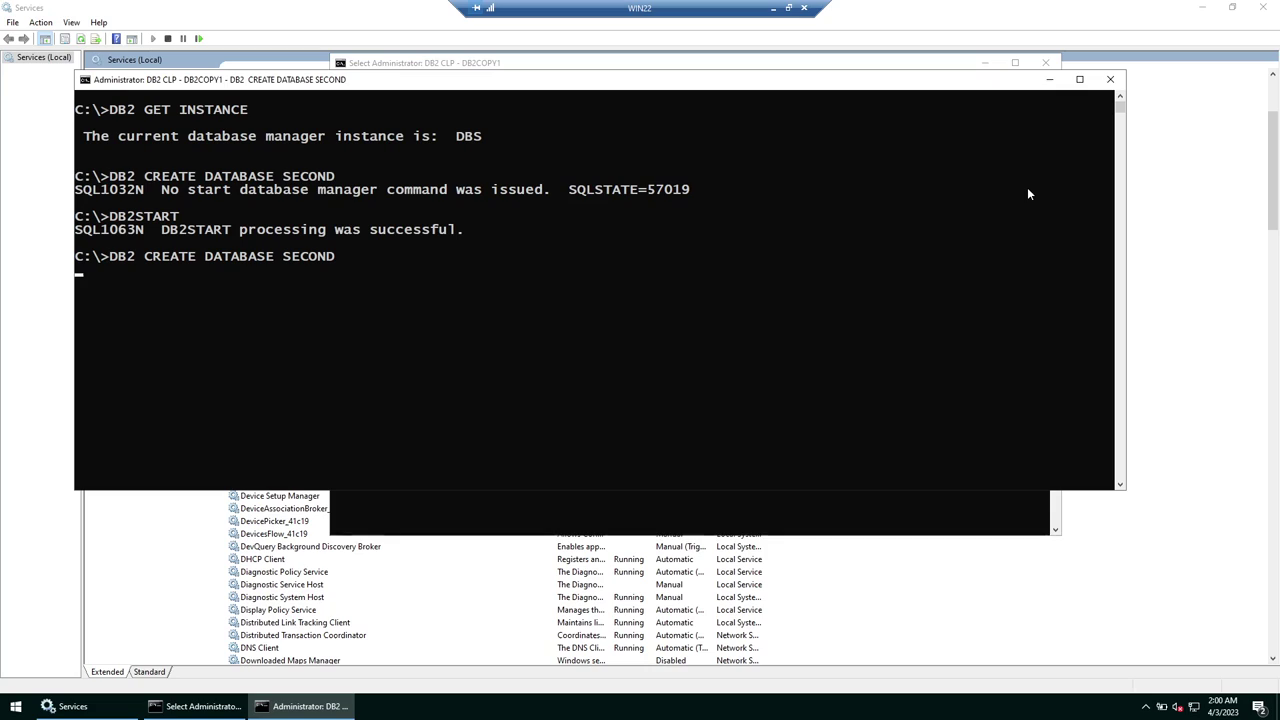
pyautogui.write('DB2 CONNECT TO SECOND')
pyautogui.press('Return')
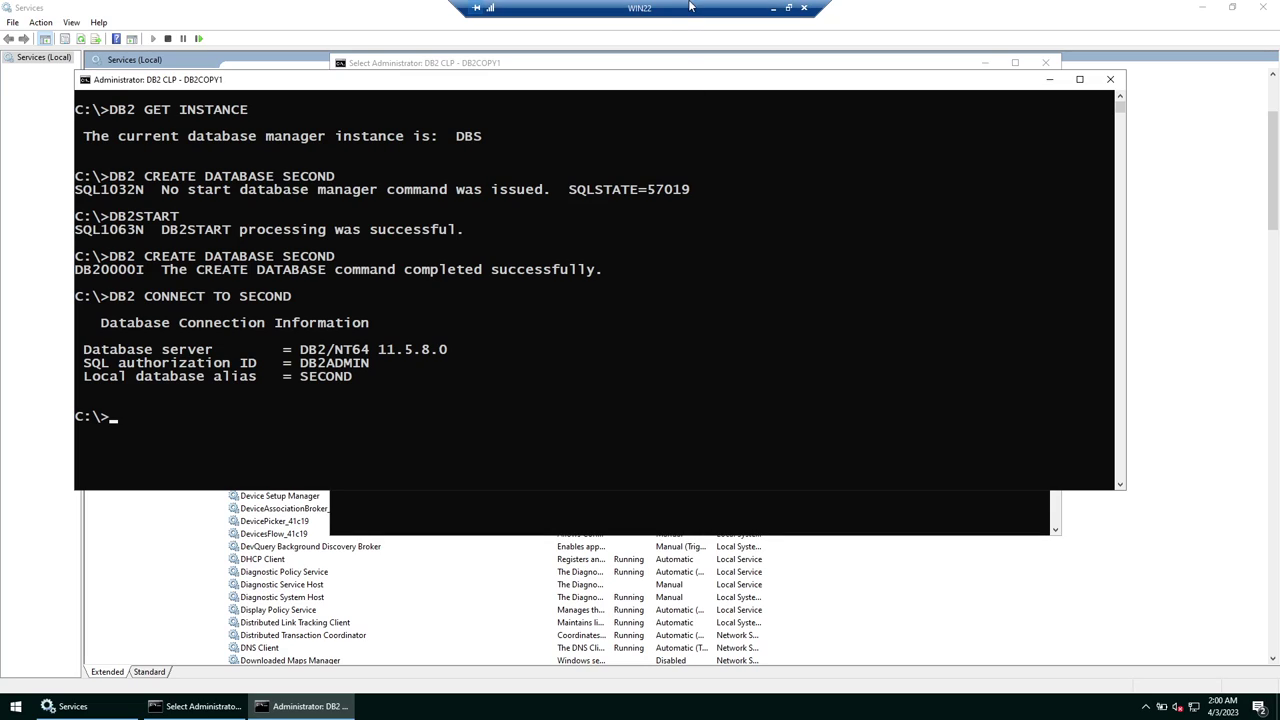
pyautogui.click(772, 8)
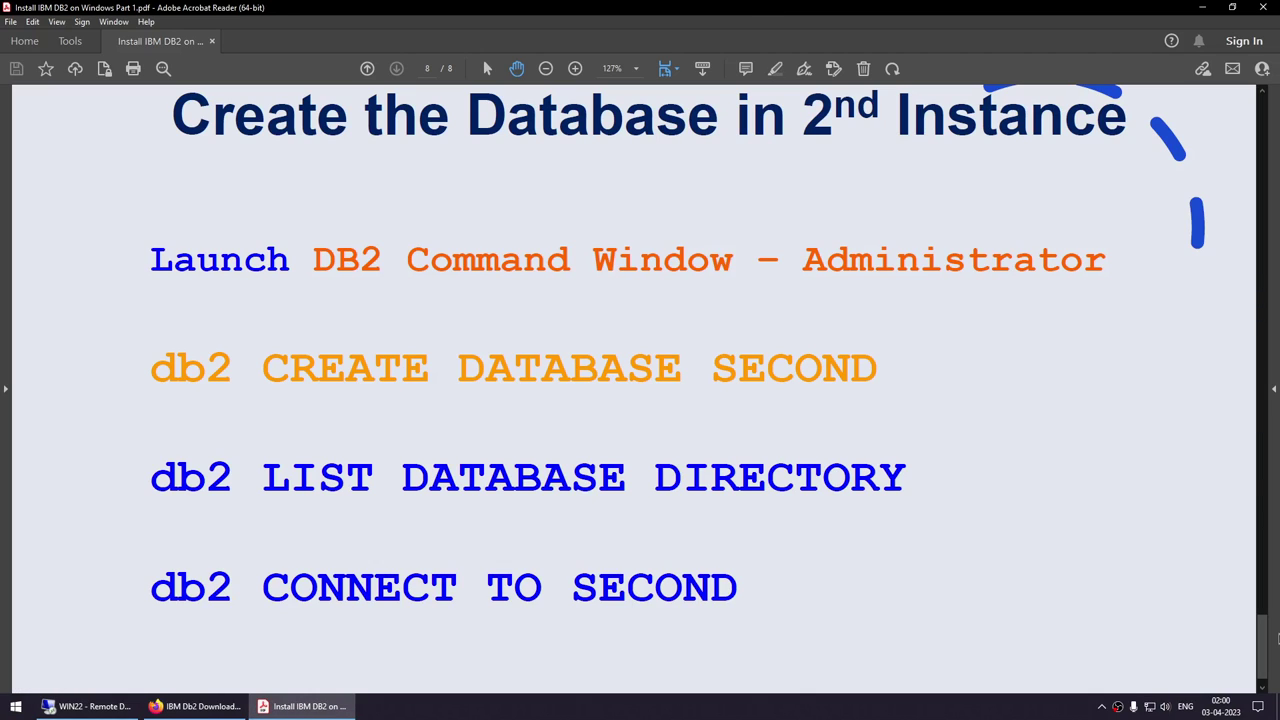
pyautogui.scroll(-5, 1238, 288)
pyautogui.press('Home')
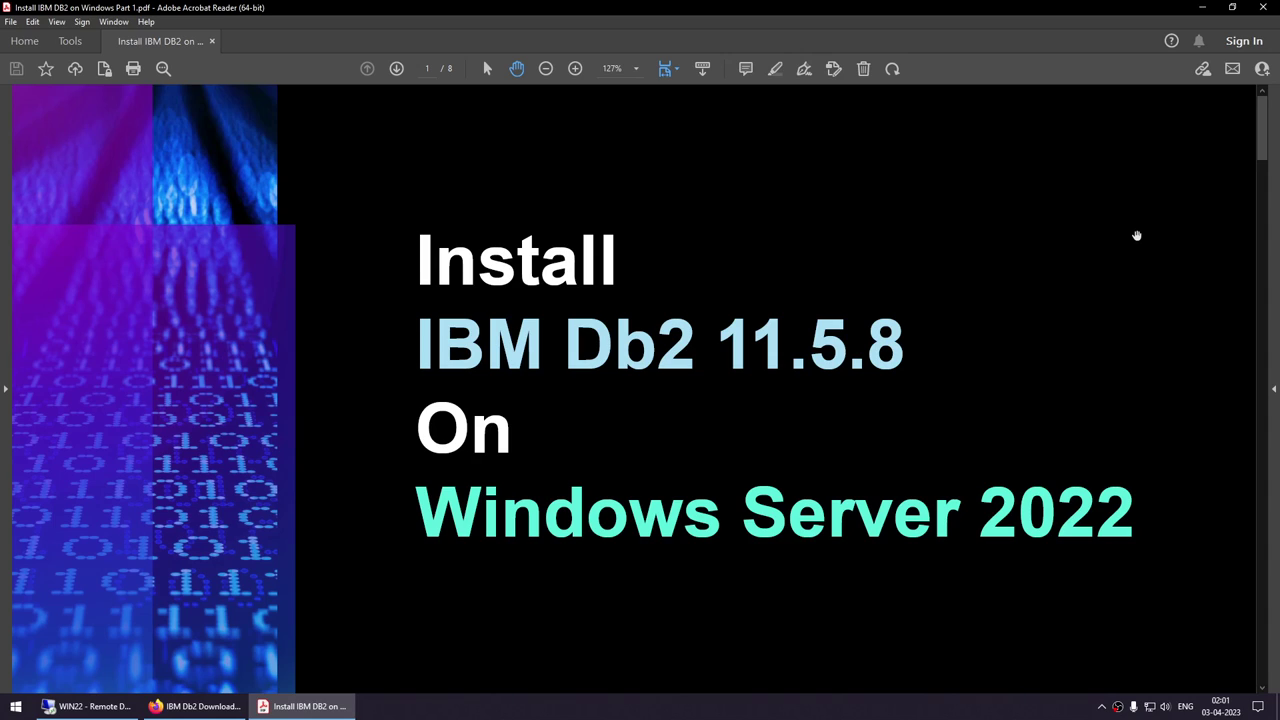
pyautogui.click(88, 706)
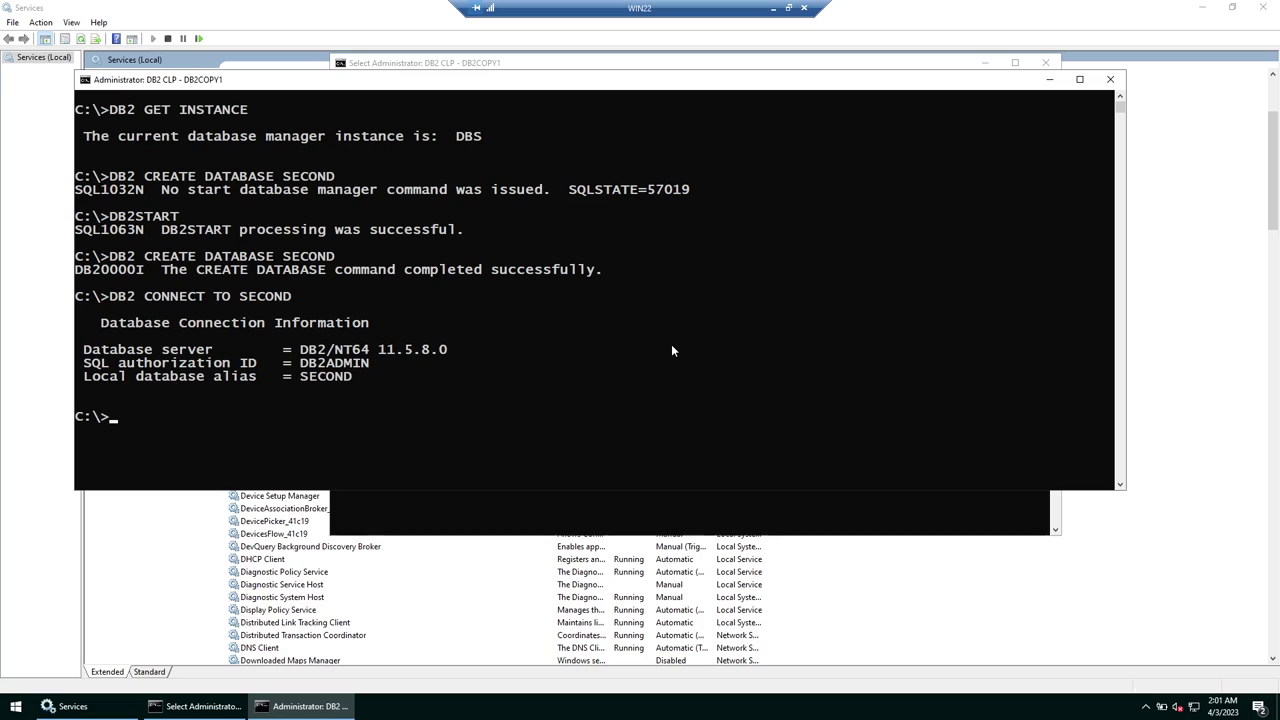
# Disconnect with DB2 CONNECT RESET, clear the screen, and check the instance with GET INSTANCE and db2pd -
pyautogui.write('DB2 CONNECT RESET')
pyautogui.press('Return')
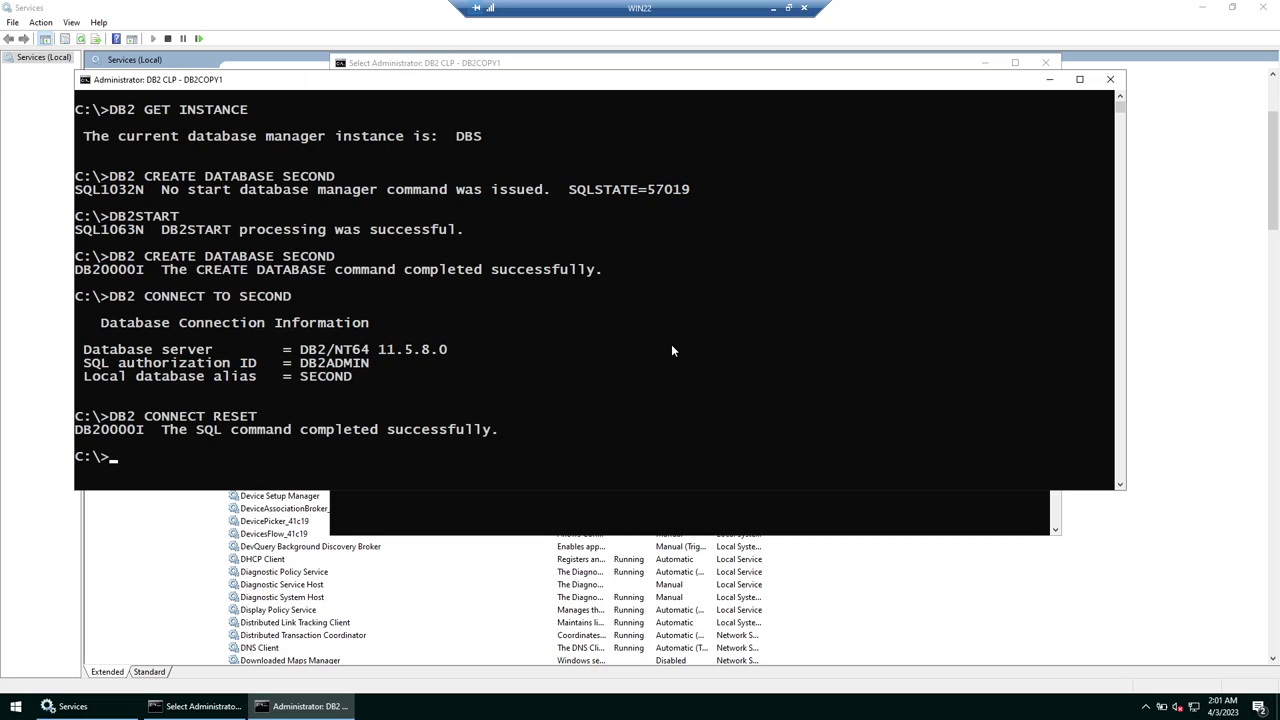
pyautogui.write('CLS')
pyautogui.press('Return')
pyautogui.write('DB2 GET ')
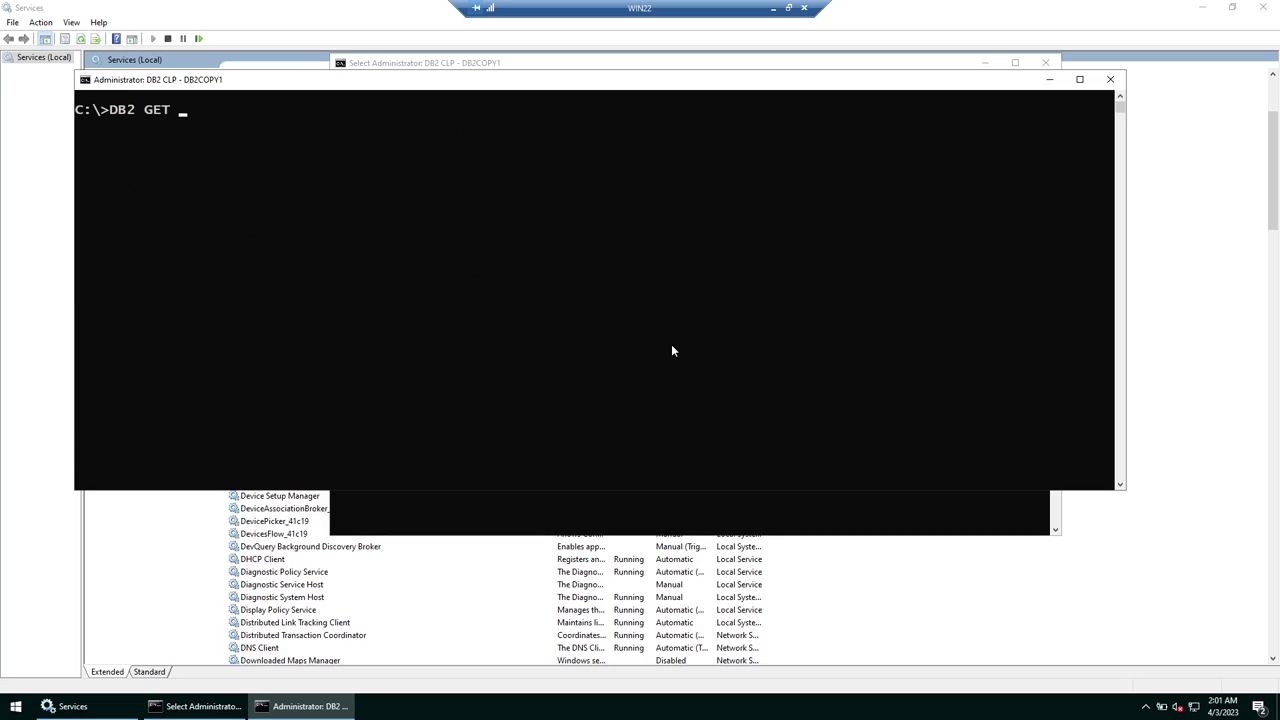
pyautogui.write('INSTANCE')
pyautogui.press('Return')
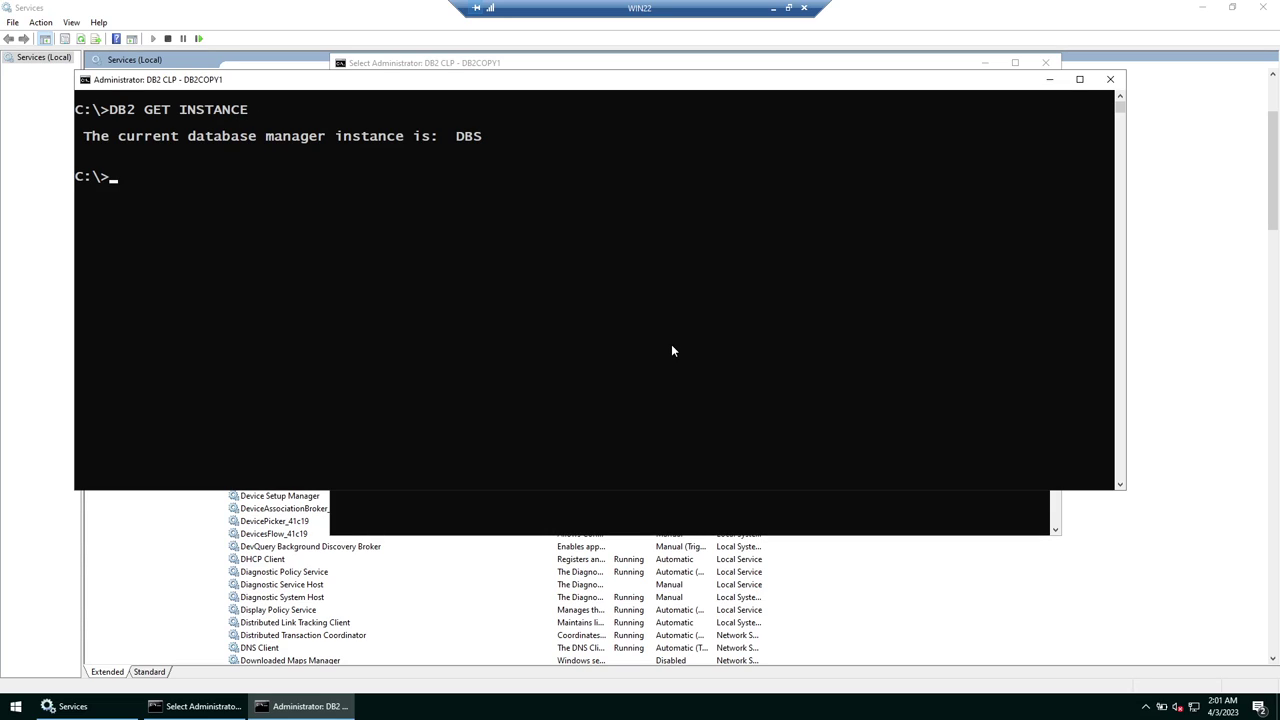
pyautogui.write('DB2PD -')
pyautogui.press('Return')
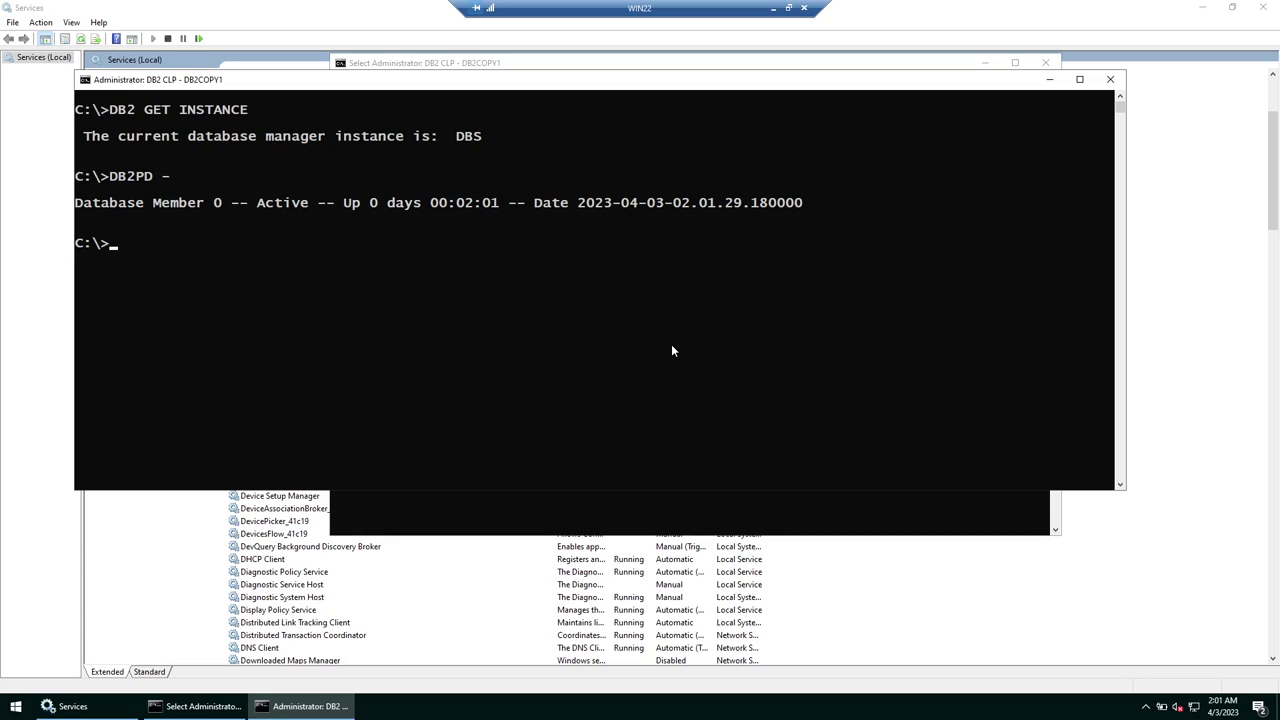
pyautogui.press('Up')
pyautogui.press('Return')
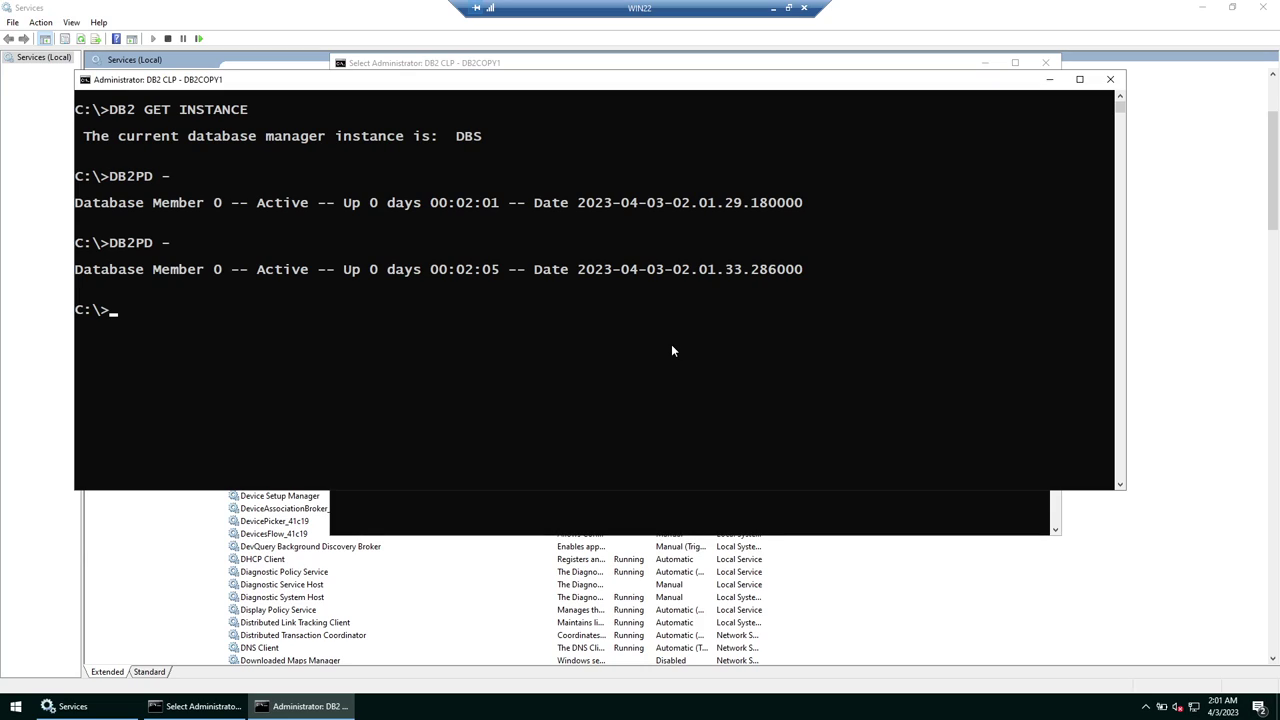
# Stop the DBS instance with DB2STOP and verify db2pd - can no longer attach
pyautogui.write('DB2STOP')
pyautogui.press('Return')
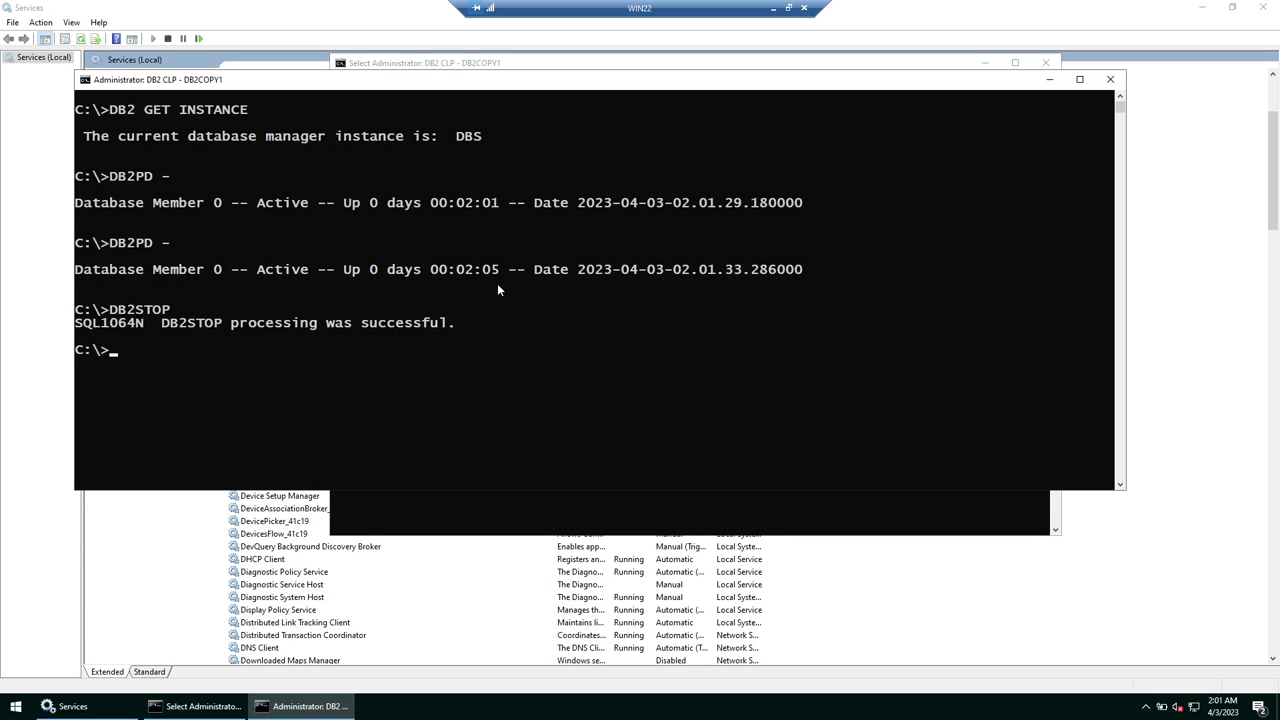
pyautogui.press('Up')
pyautogui.press('Up')
pyautogui.press('Return')
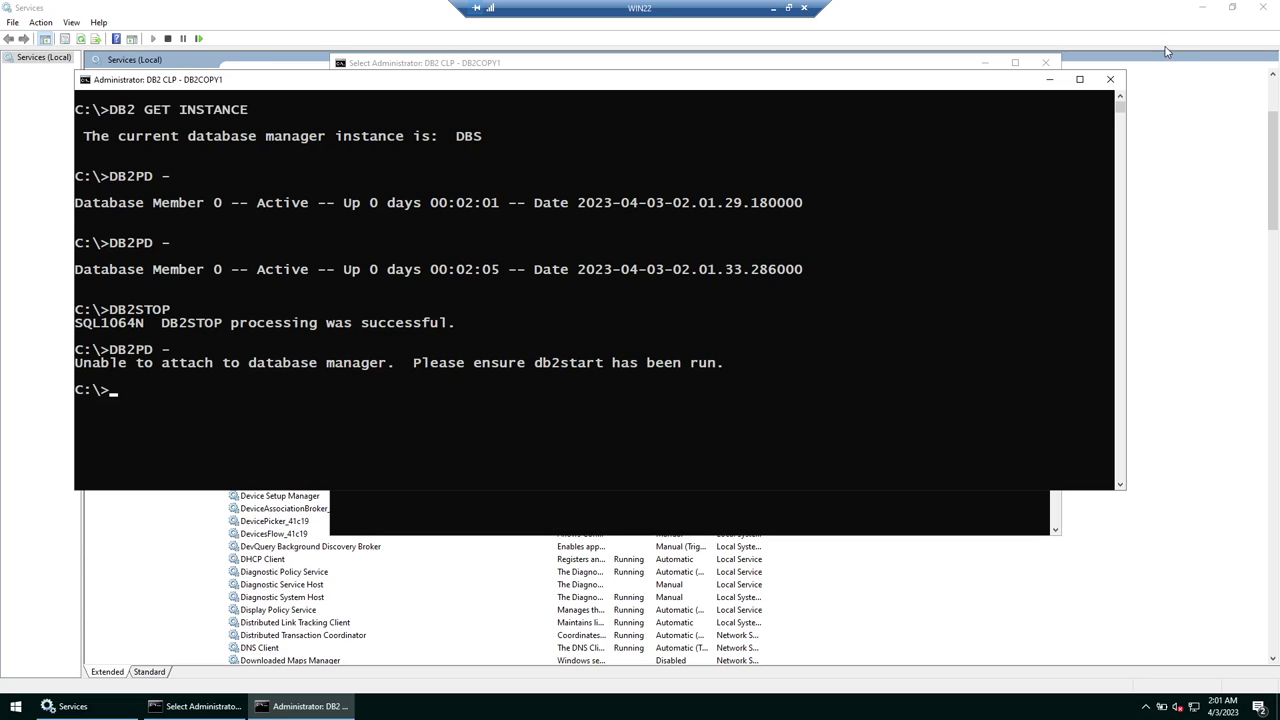
# Refresh Services (Local) and select the DB2 - DB2COPY1 - DBS row to see it stopped
pyautogui.click(995, 66)
pyautogui.click(985, 64)
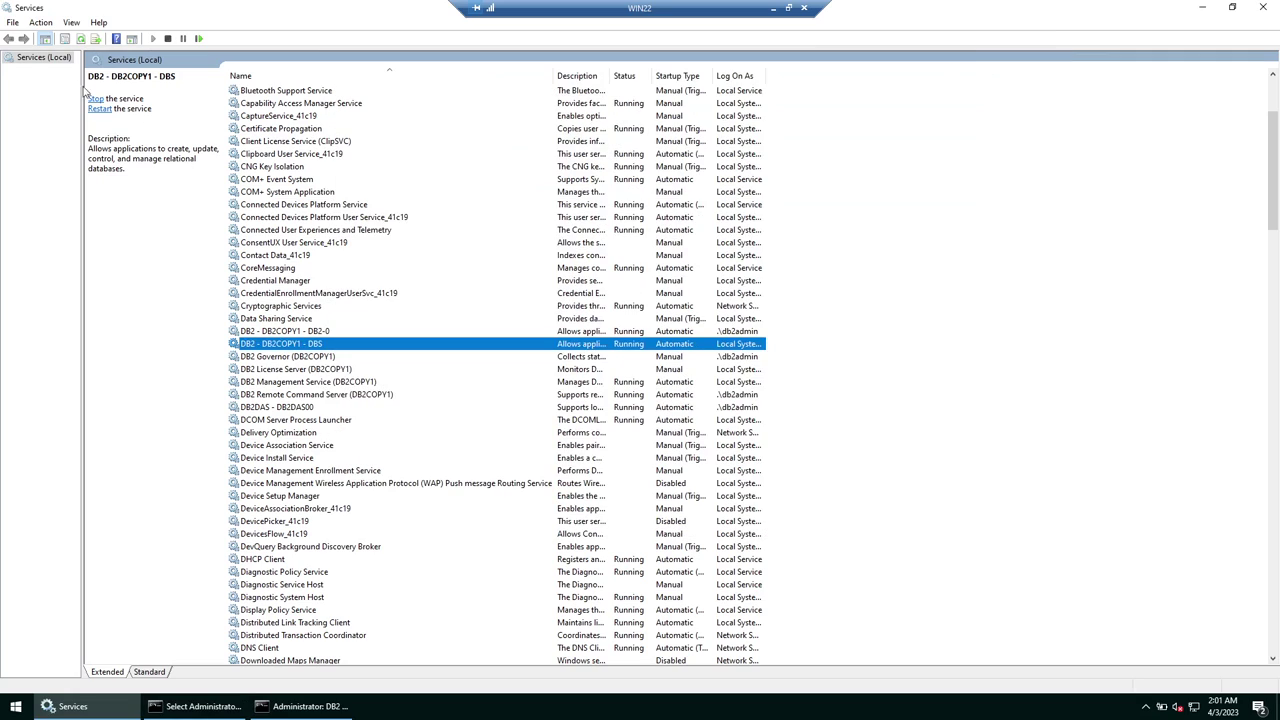
pyautogui.rightClick(42, 60)
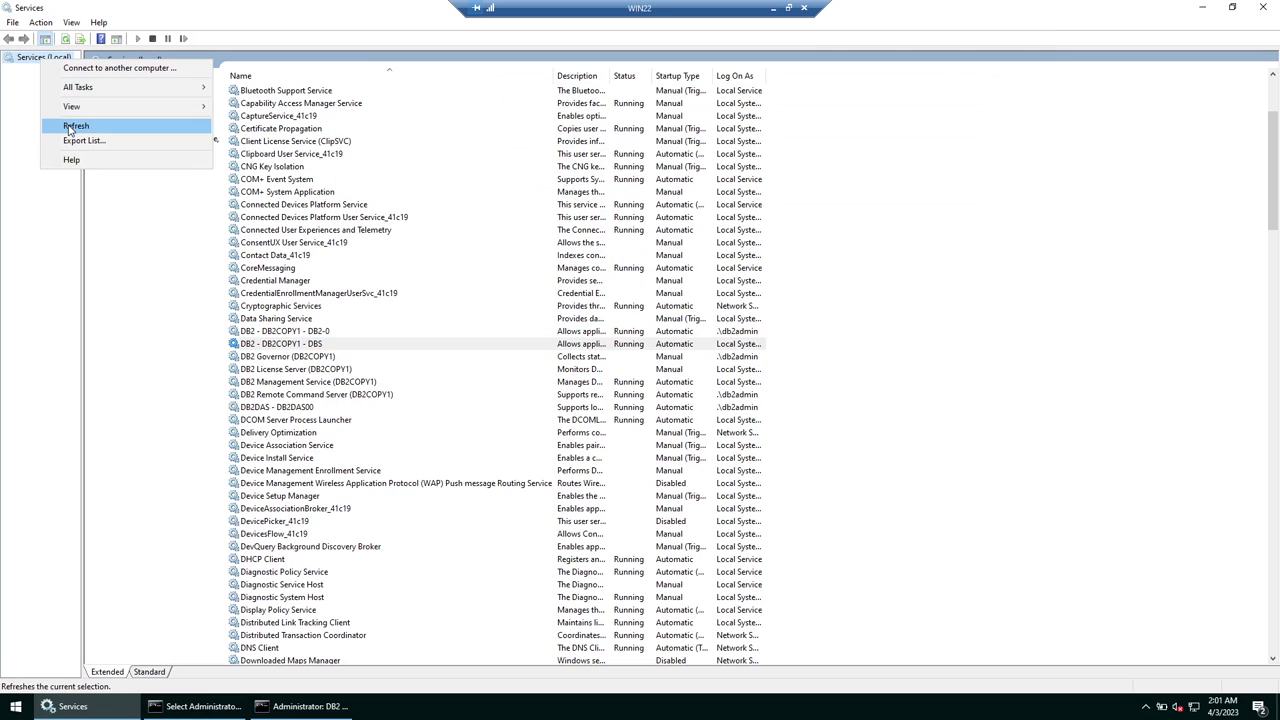
pyautogui.click(507, 345)
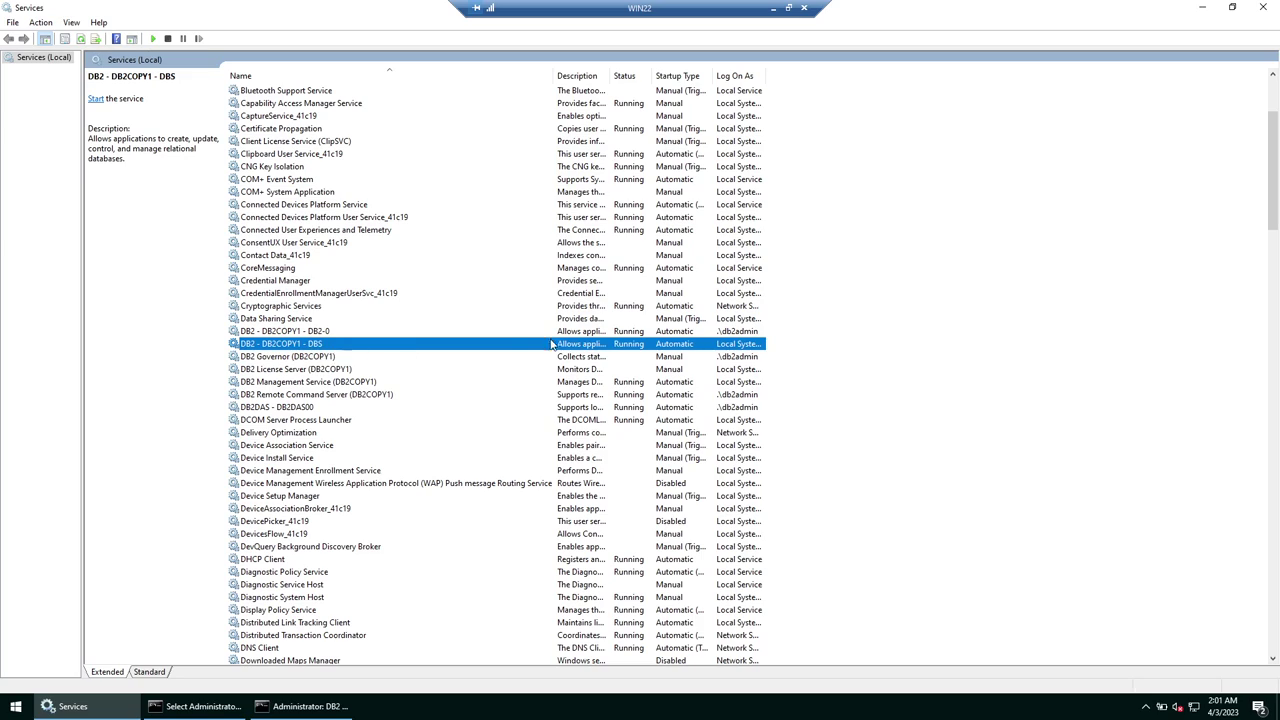
pyautogui.rightClick(45, 64)
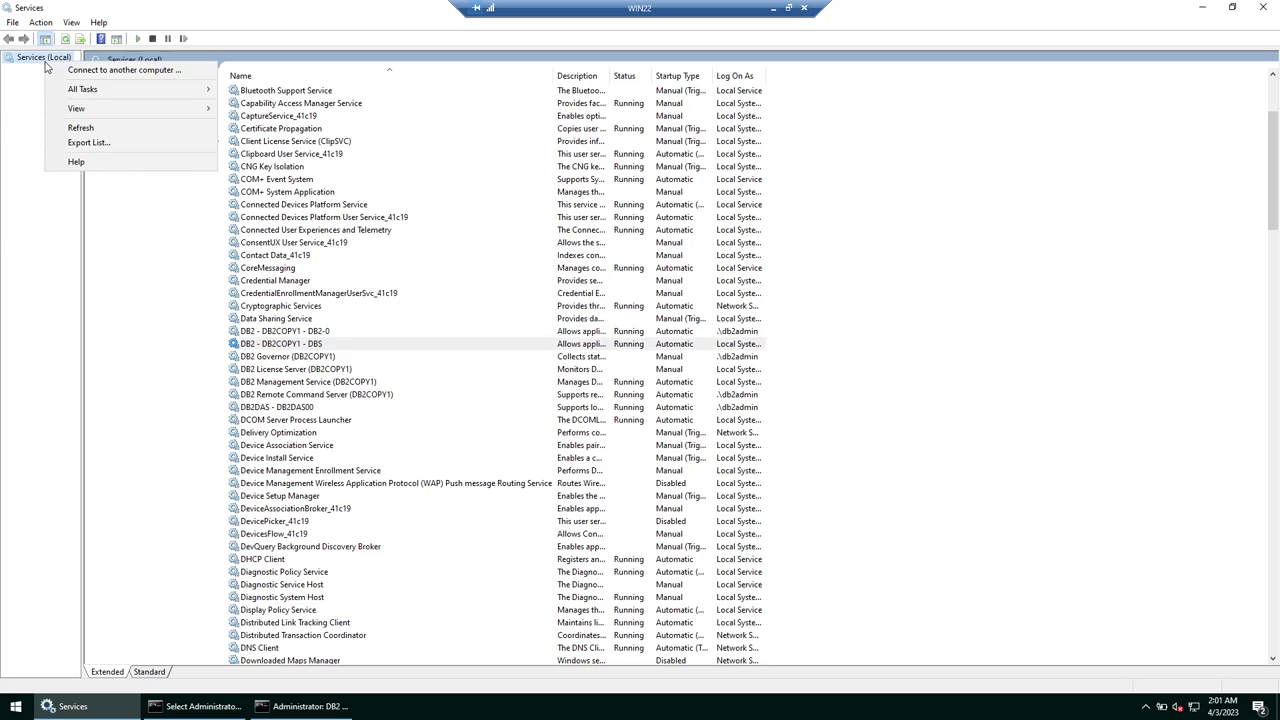
pyautogui.click(75, 128)
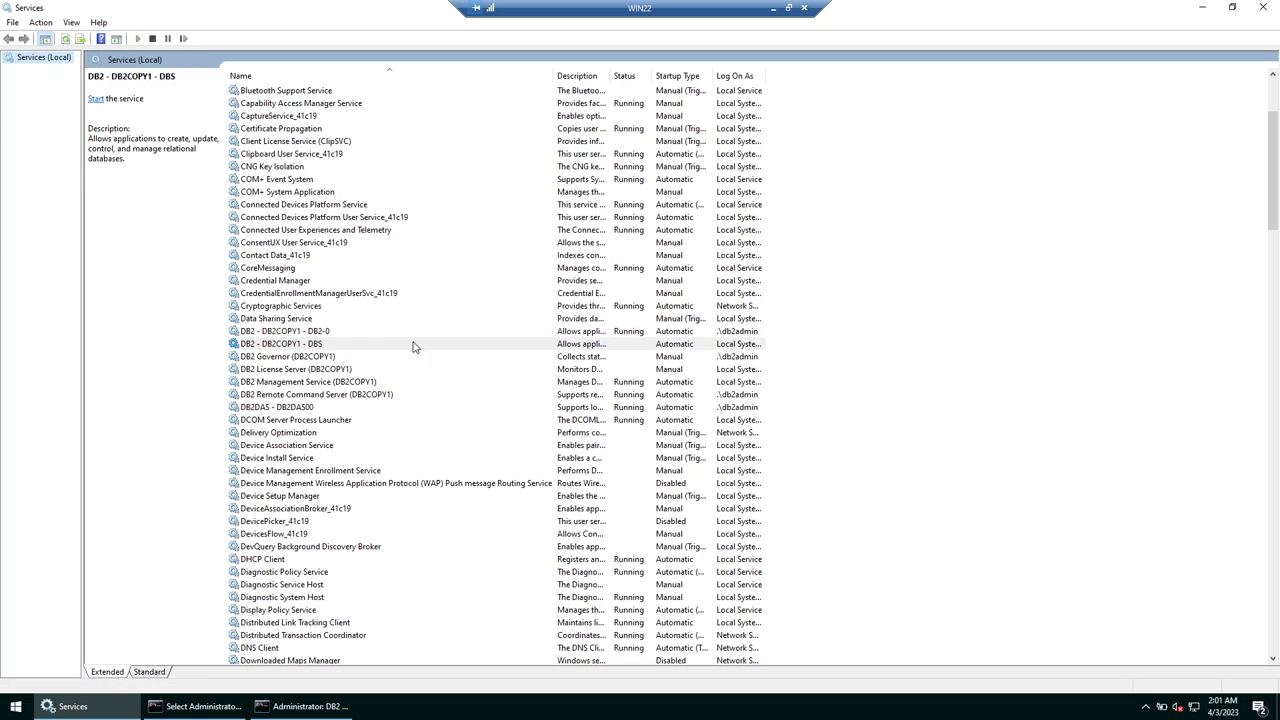
pyautogui.click(300, 347)
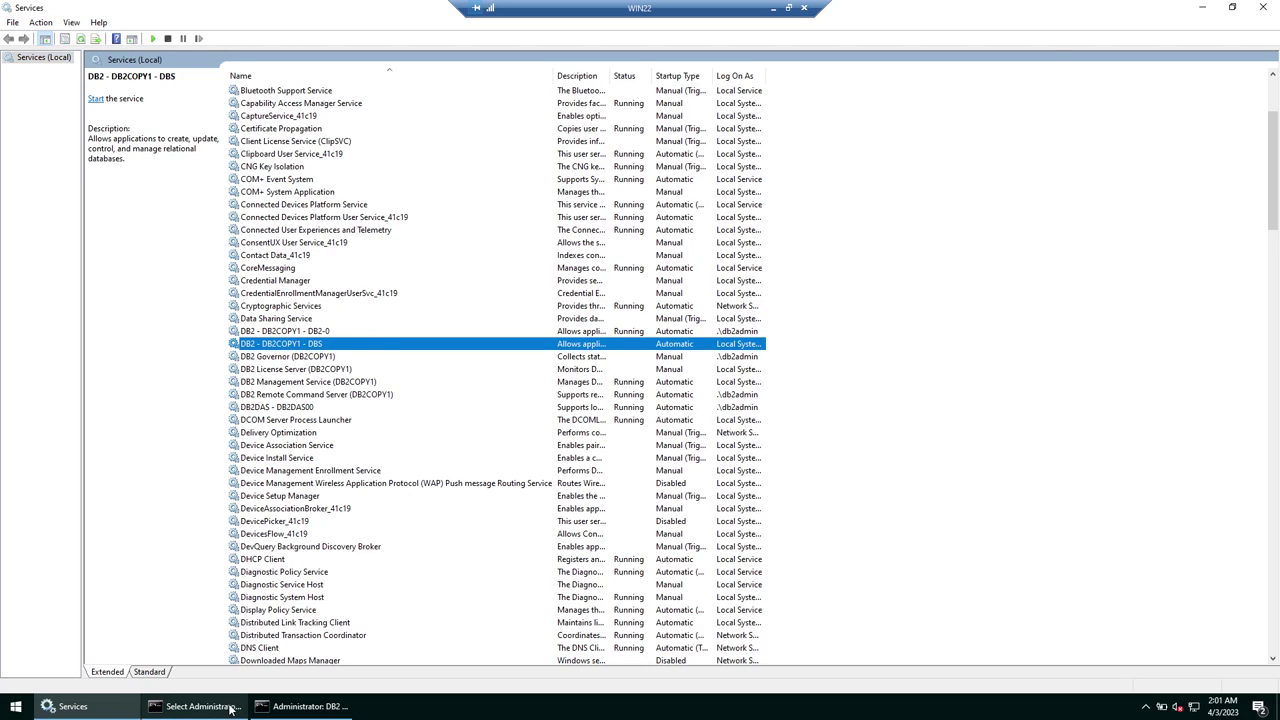
pyautogui.click(200, 706)
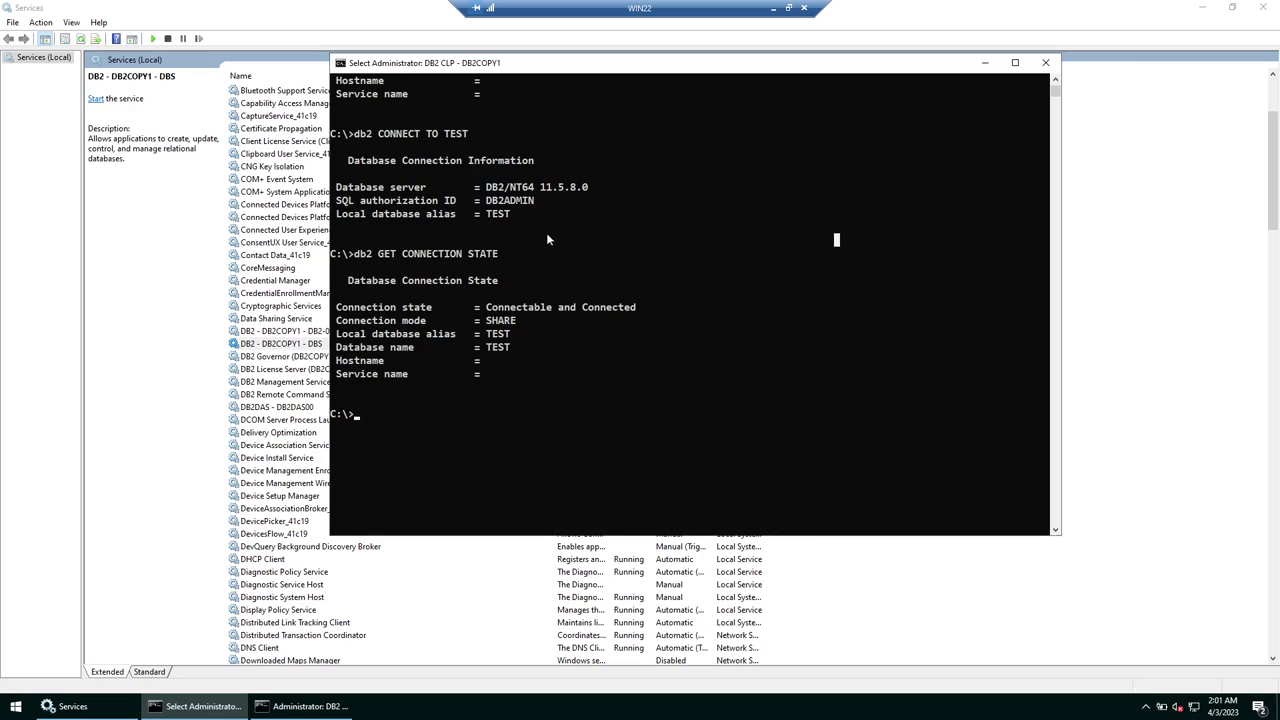
# Disconnect from TEST with DB2 CONNECT RESET, check the instance, and stop DB2 with DB2STOP
pyautogui.write('DB2')
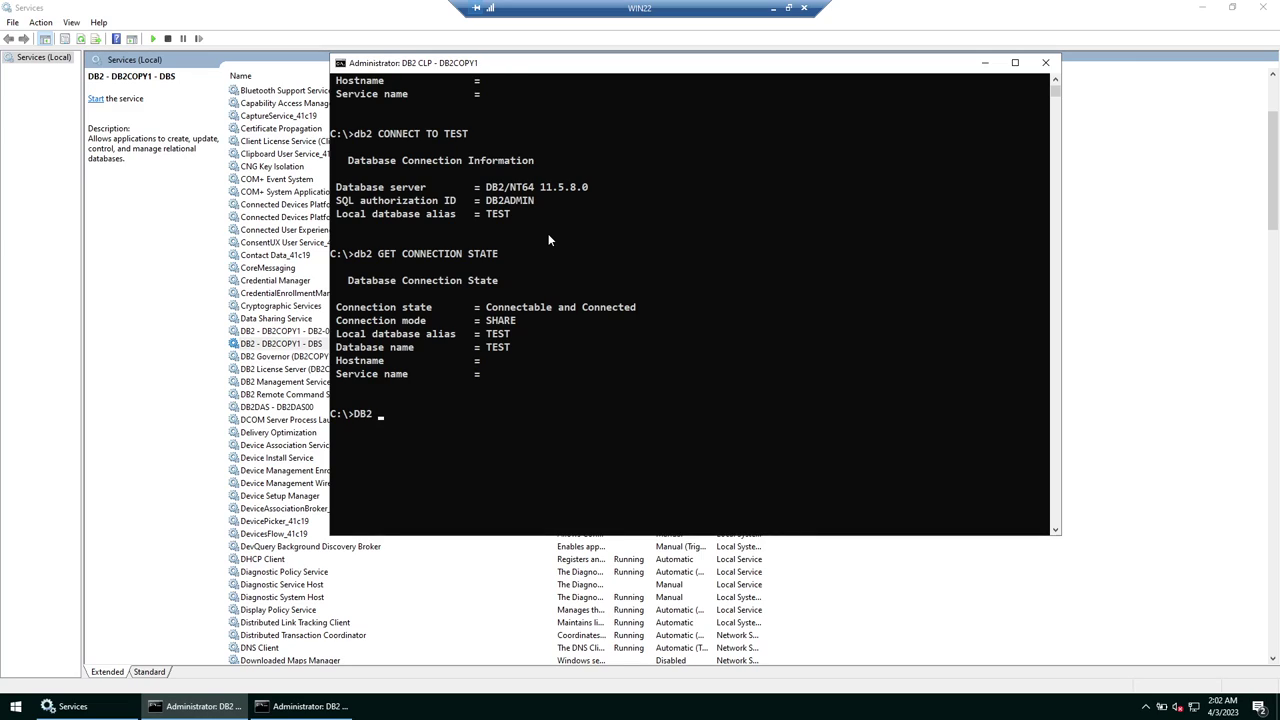
pyautogui.write(' CONNECT RESET')
pyautogui.press('Return')
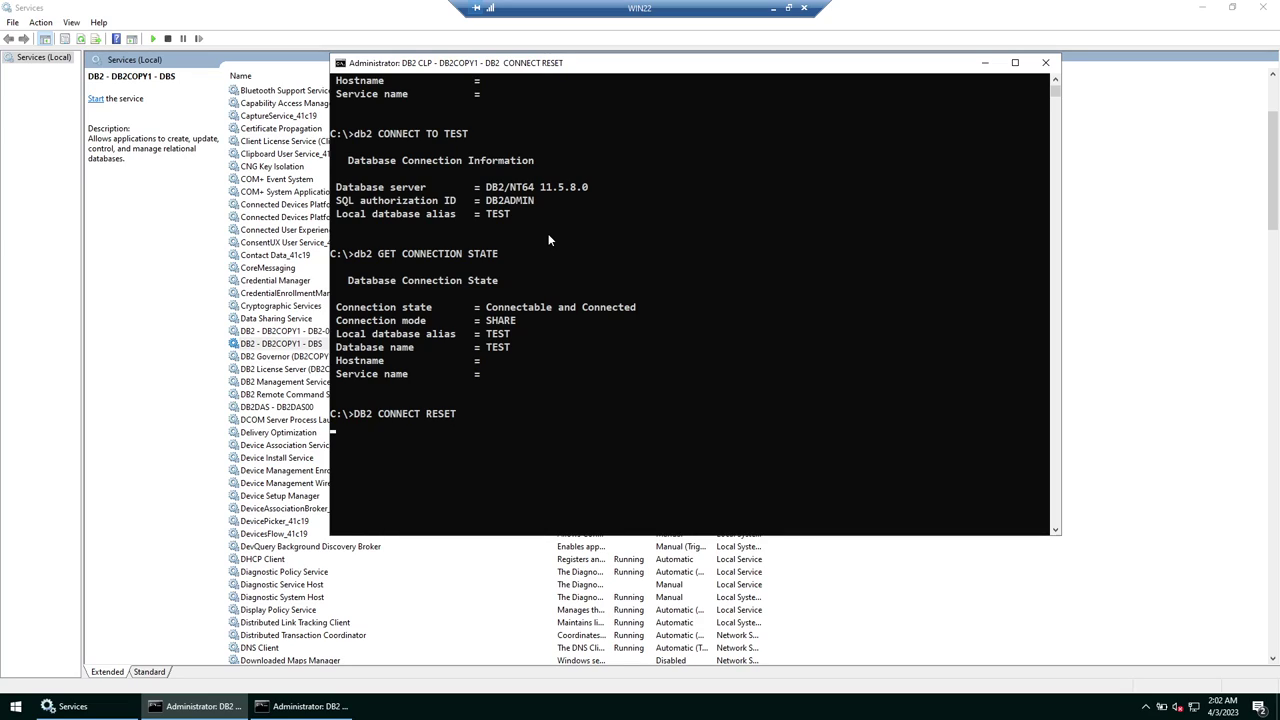
pyautogui.write('DB2S')
pyautogui.press('BackSpace')
pyautogui.press('BackSpace')
pyautogui.press('BackSpace')
pyautogui.press('BackSpace')
pyautogui.write('cls')
pyautogui.press('Return')
pyautogui.write('DB2 GET INSTANCE')
pyautogui.press('Return')
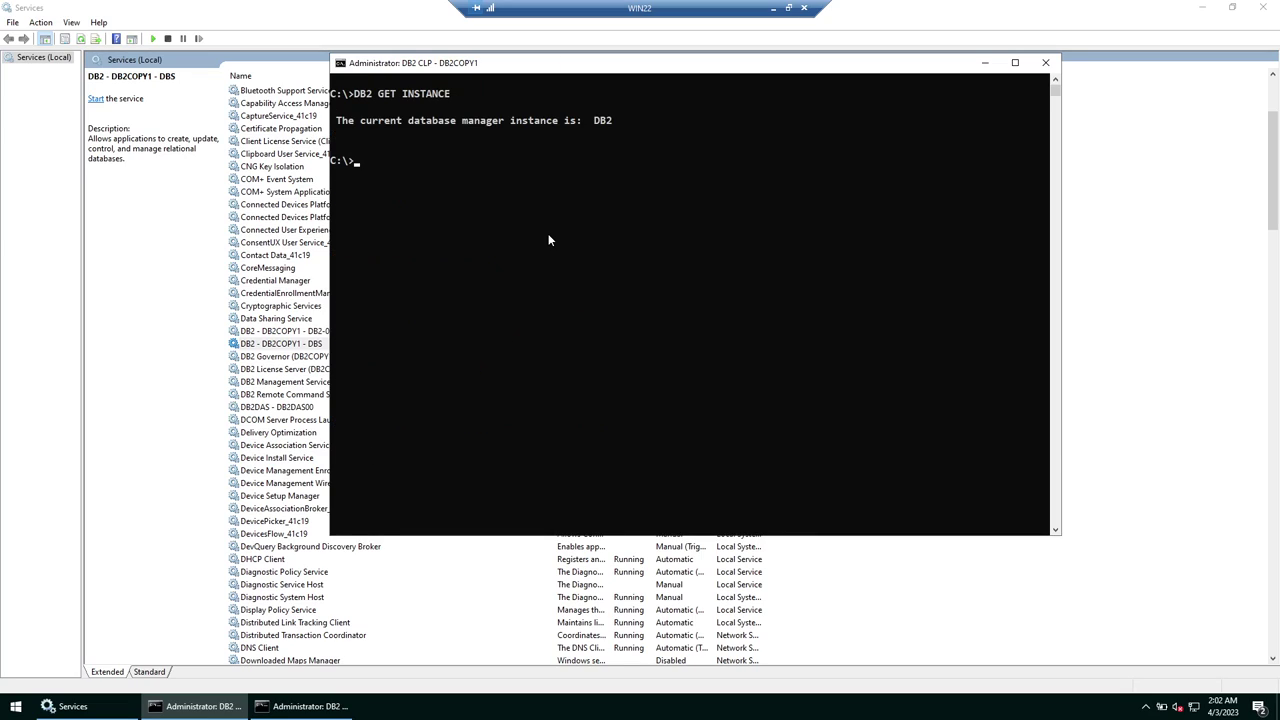
pyautogui.write('DB2STOP')
pyautogui.press('Return')
# Refresh Services and select the DB2 - DB2COPY1 - DB2-0 service to check it is stopped
pyautogui.rightClick(48, 60)
pyautogui.click(80, 125)
pyautogui.click(386, 333)
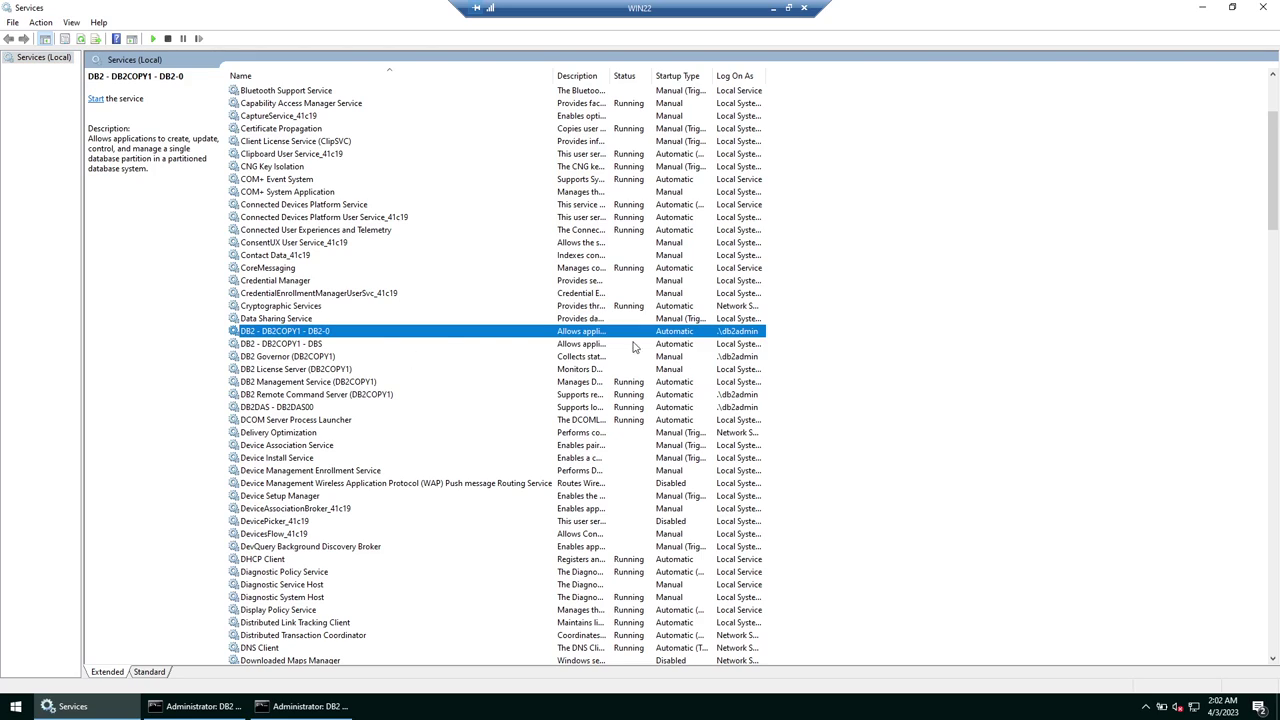
# Check the DB2-0 and DBS services are stopped, then show the guide's title slide full screen
pyautogui.click(357, 344)
pyautogui.click(357, 337)
pyautogui.click(357, 344)
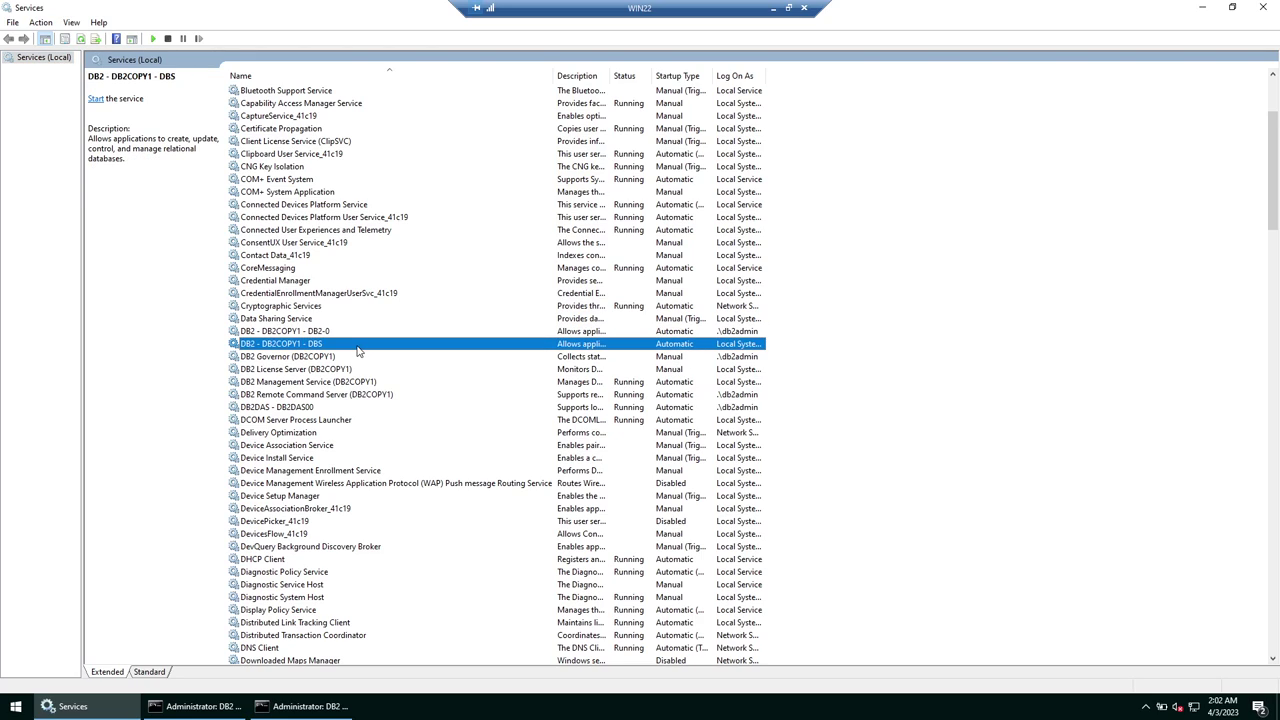
pyautogui.click(773, 8)
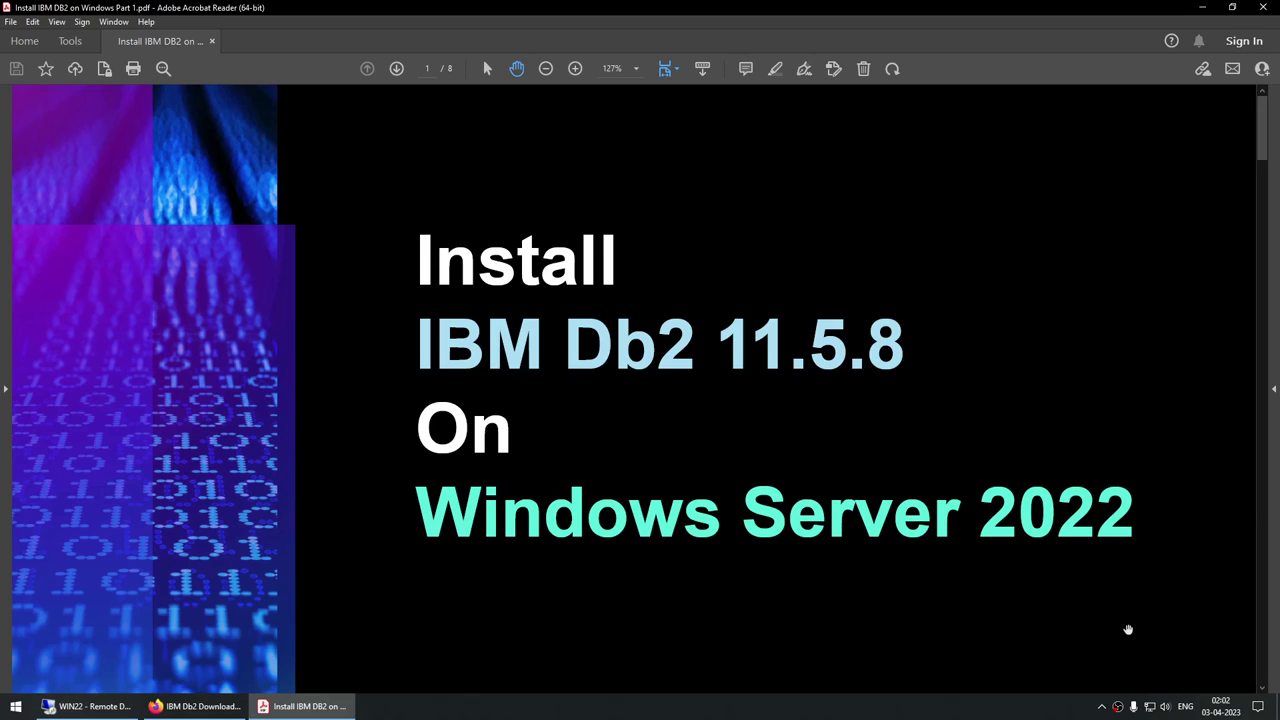
pyautogui.hotkey('ctrl', 'l')
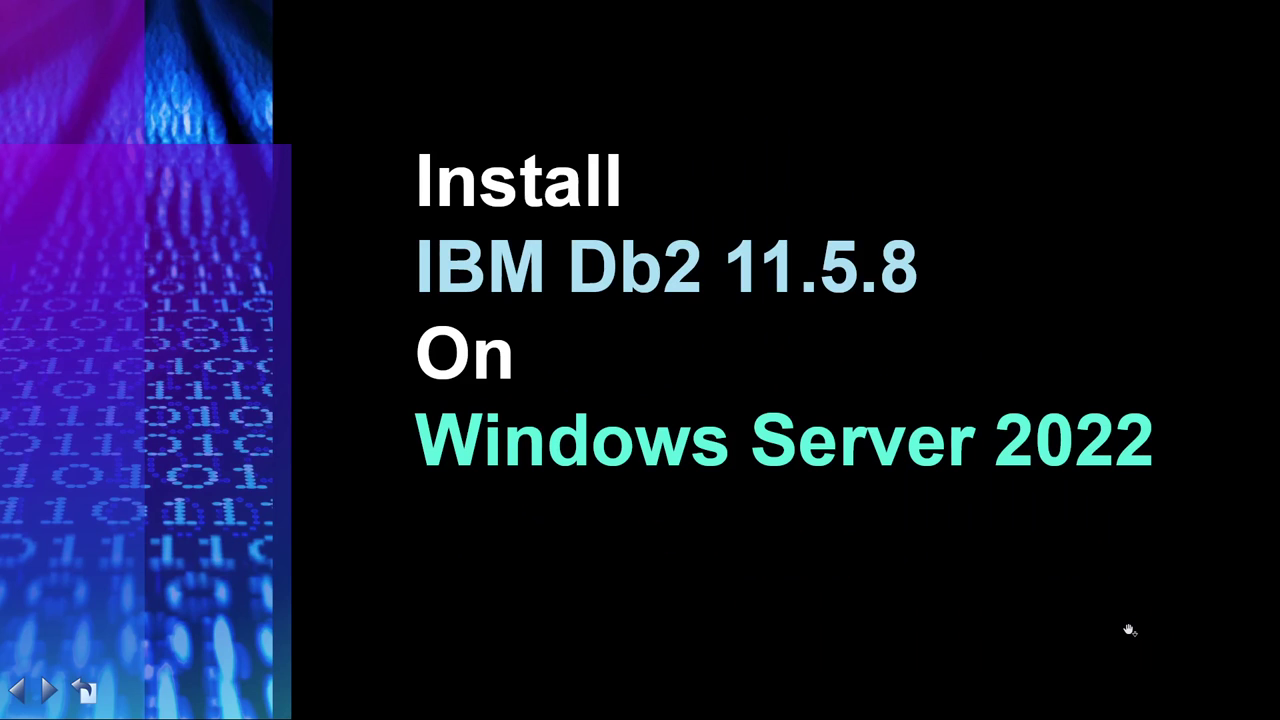